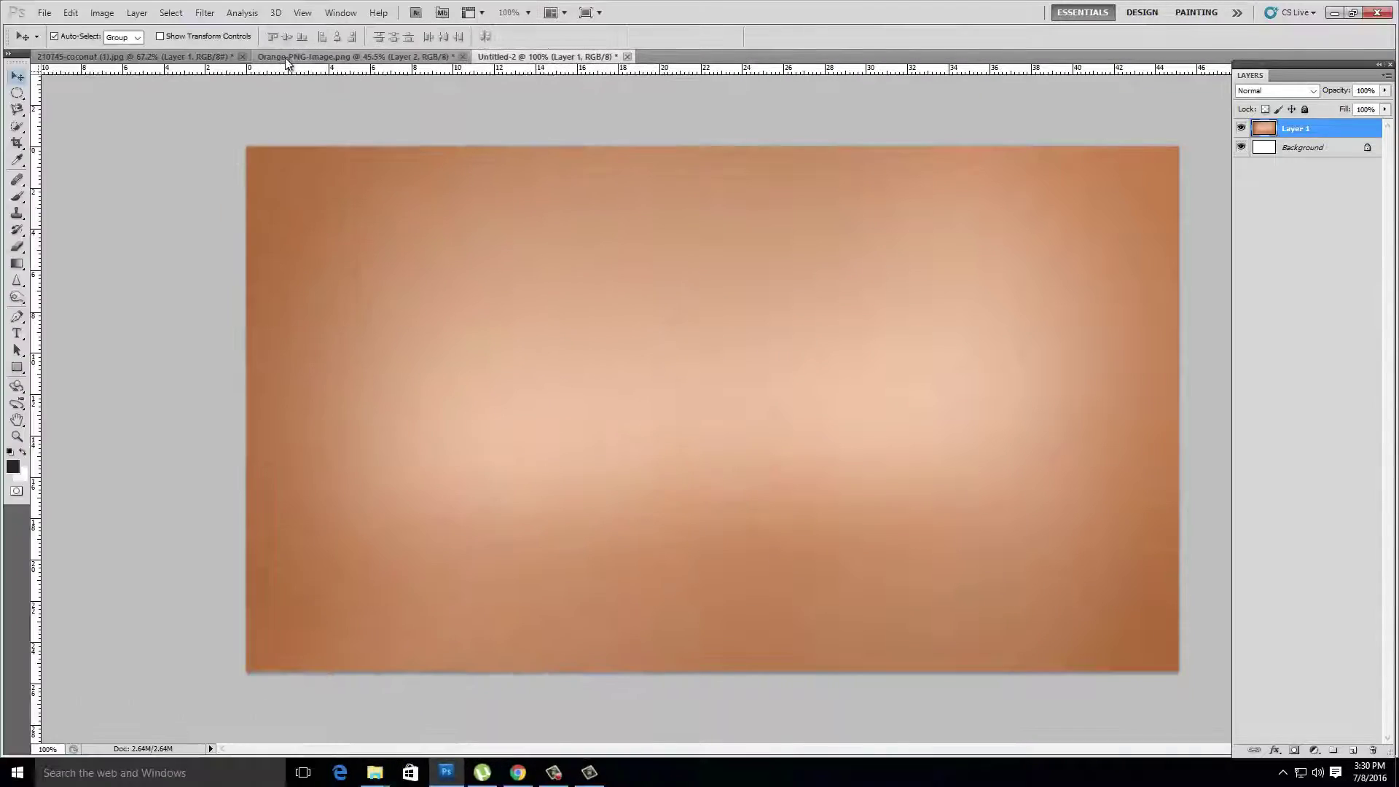
- Move the coconut pair onto the brown gradient canvas, then bring the orange slice over the coconut half
left_click(204, 58)
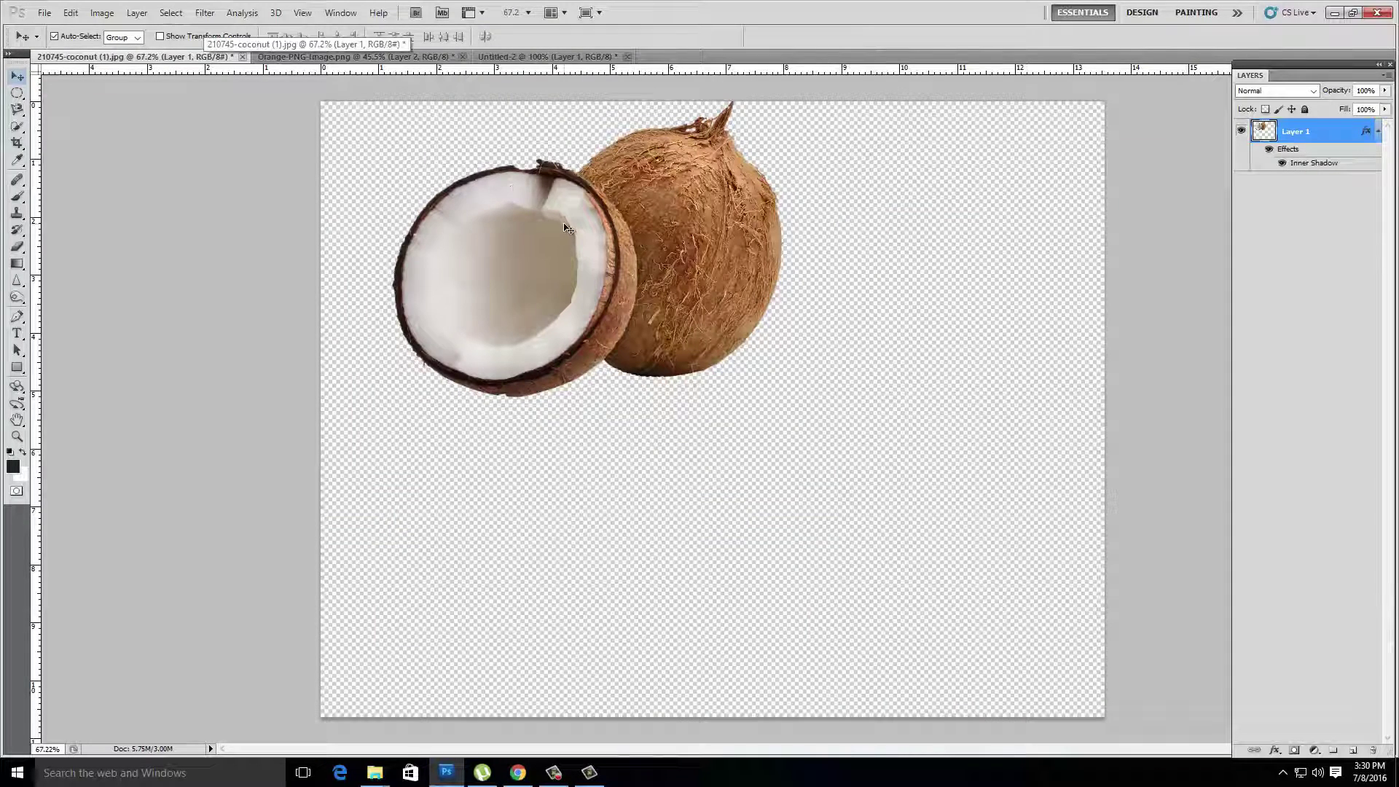
left_click_drag(561, 225, 546, 59)
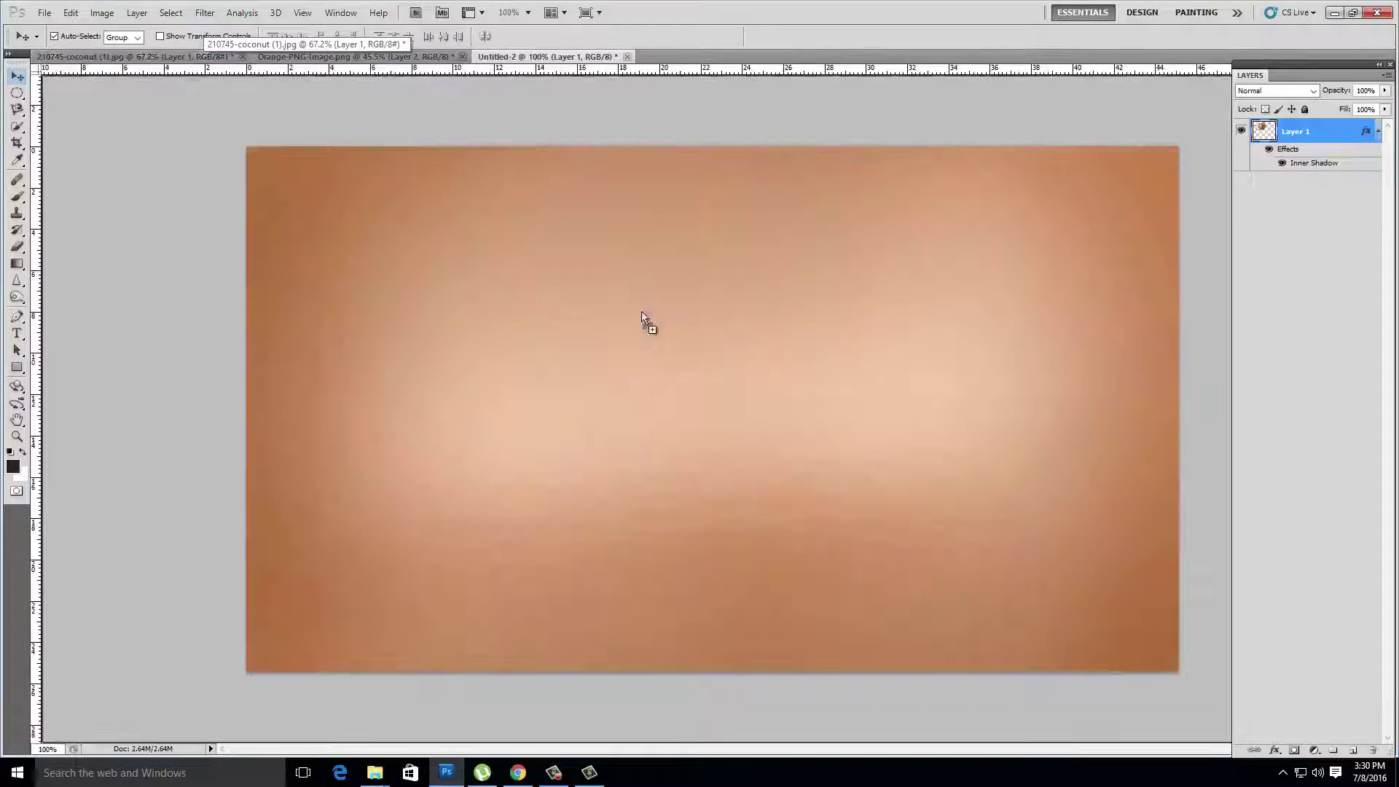
mouse_move(546, 60)
left_mouse_down()
mouse_move(671, 358)
mouse_move(515, 64)
mouse_move(568, 370)
left_mouse_up()
left_click(293, 59)
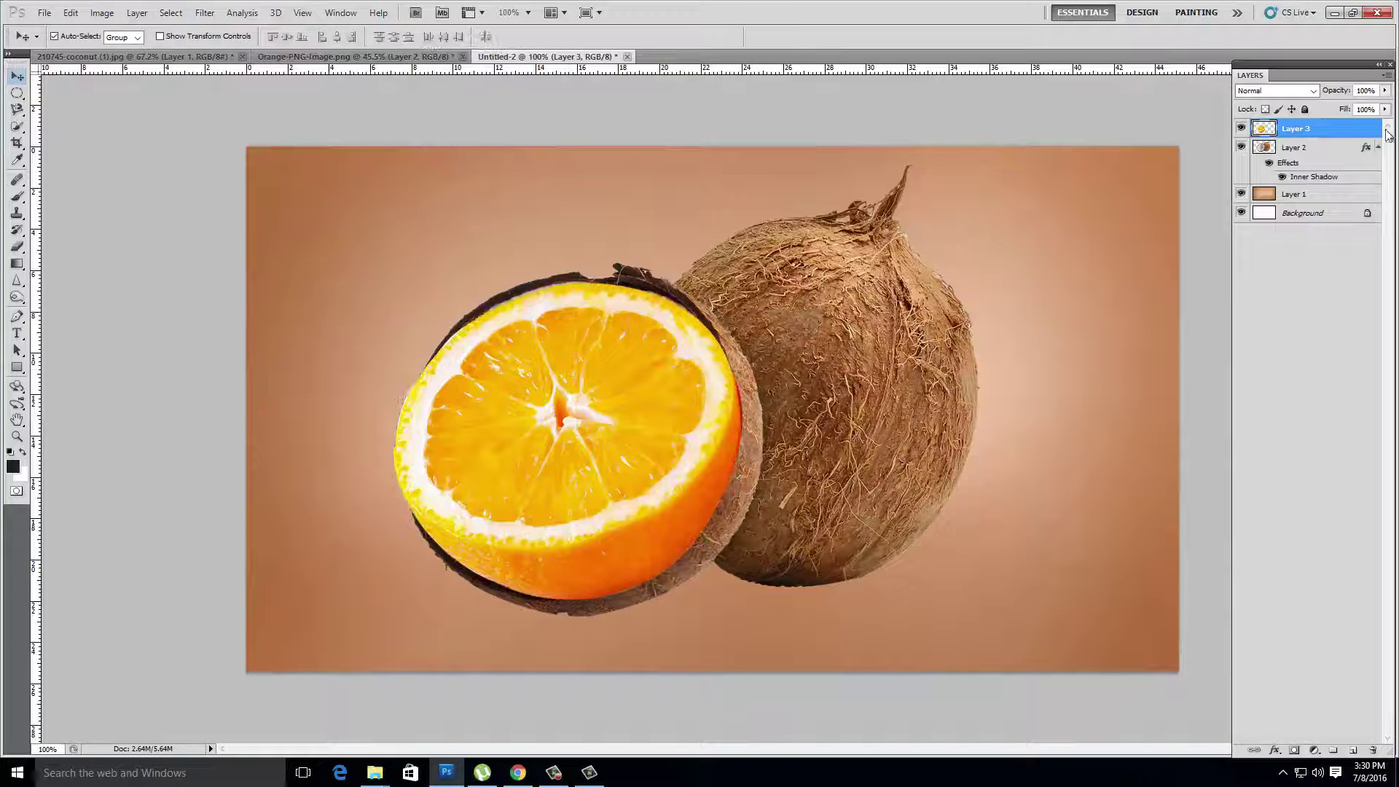
left_click(1385, 91)
- Lower the orange layer to 68% opacity, then shrink and tilt it over the coconut half
left_click_drag(1374, 108, 1362, 108)
scroll(711, 410, "up", 2, "alt")
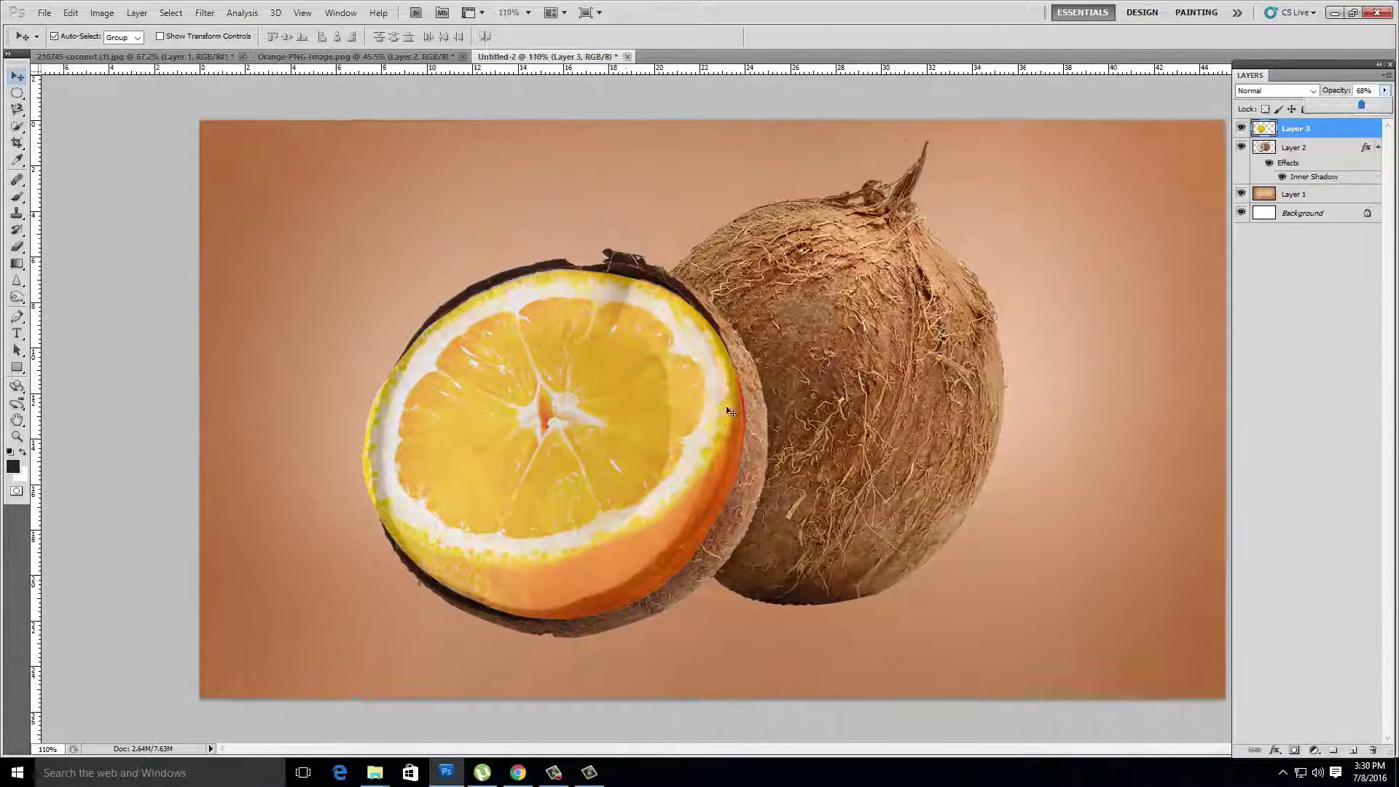
key("ctrl+t")
mouse_move(749, 634)
left_mouse_down()
mouse_move(708, 628)
mouse_move(773, 568)
left_mouse_up()
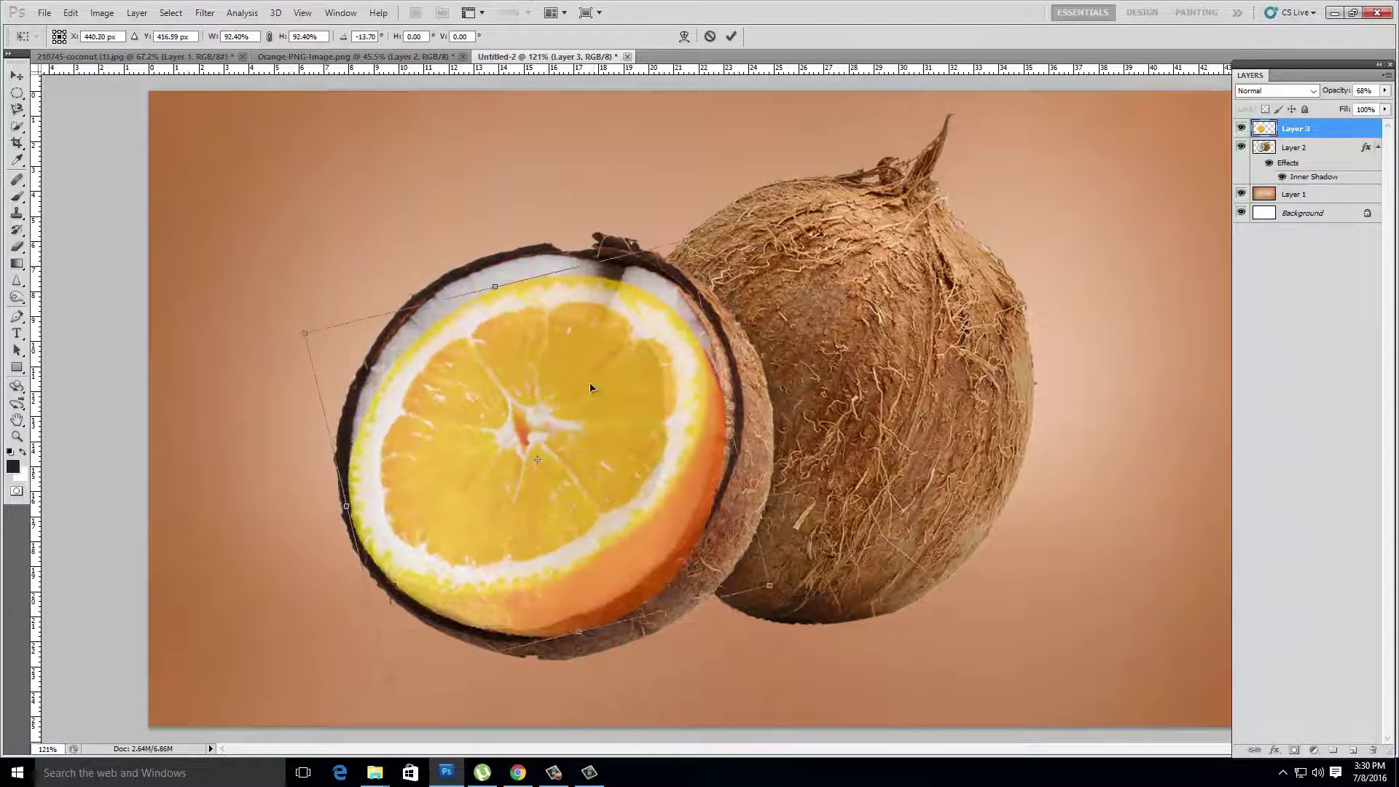
mouse_move(590, 384)
left_mouse_down()
mouse_move(648, 363)
mouse_move(575, 377)
left_mouse_up()
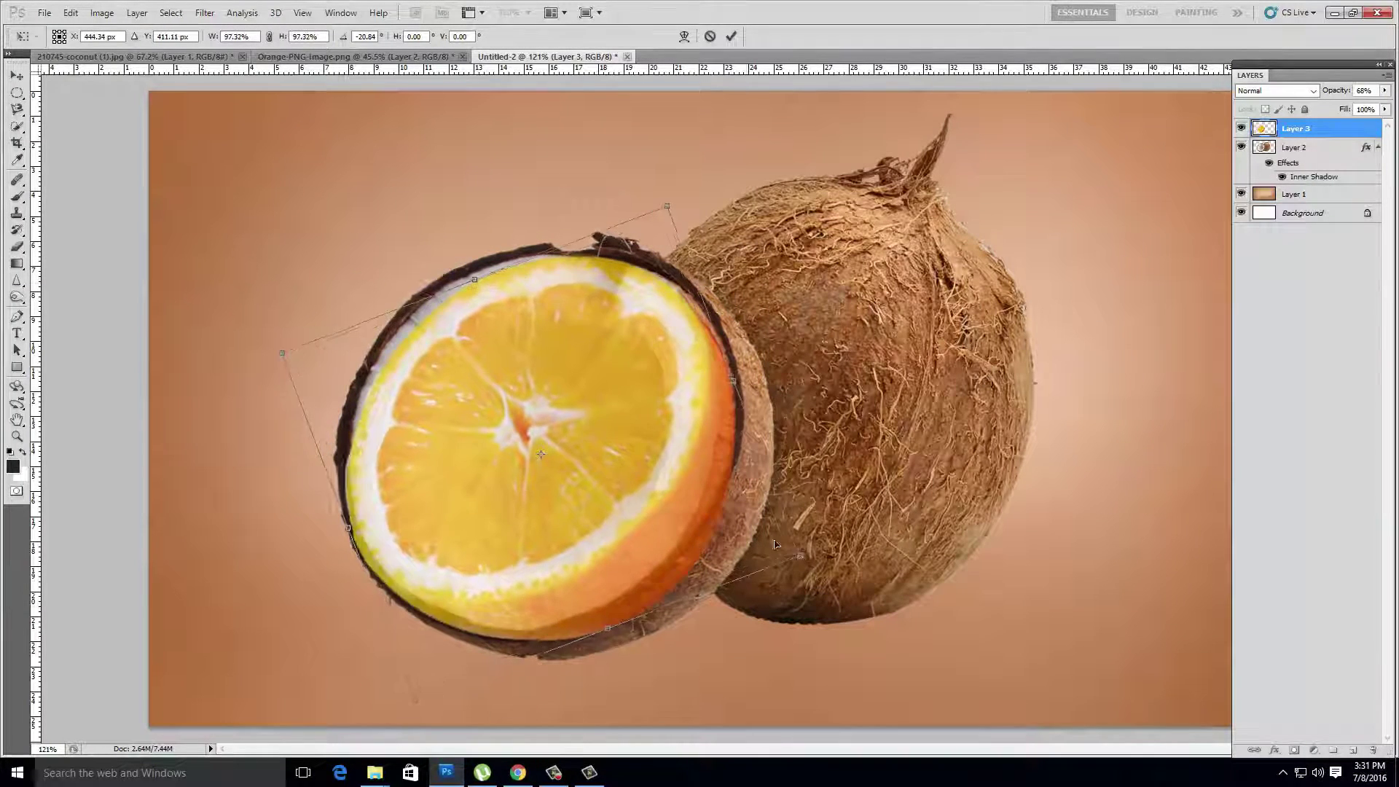
- Warp the orange slice to follow the coconut's curve and commit the transform
right_click(567, 417)
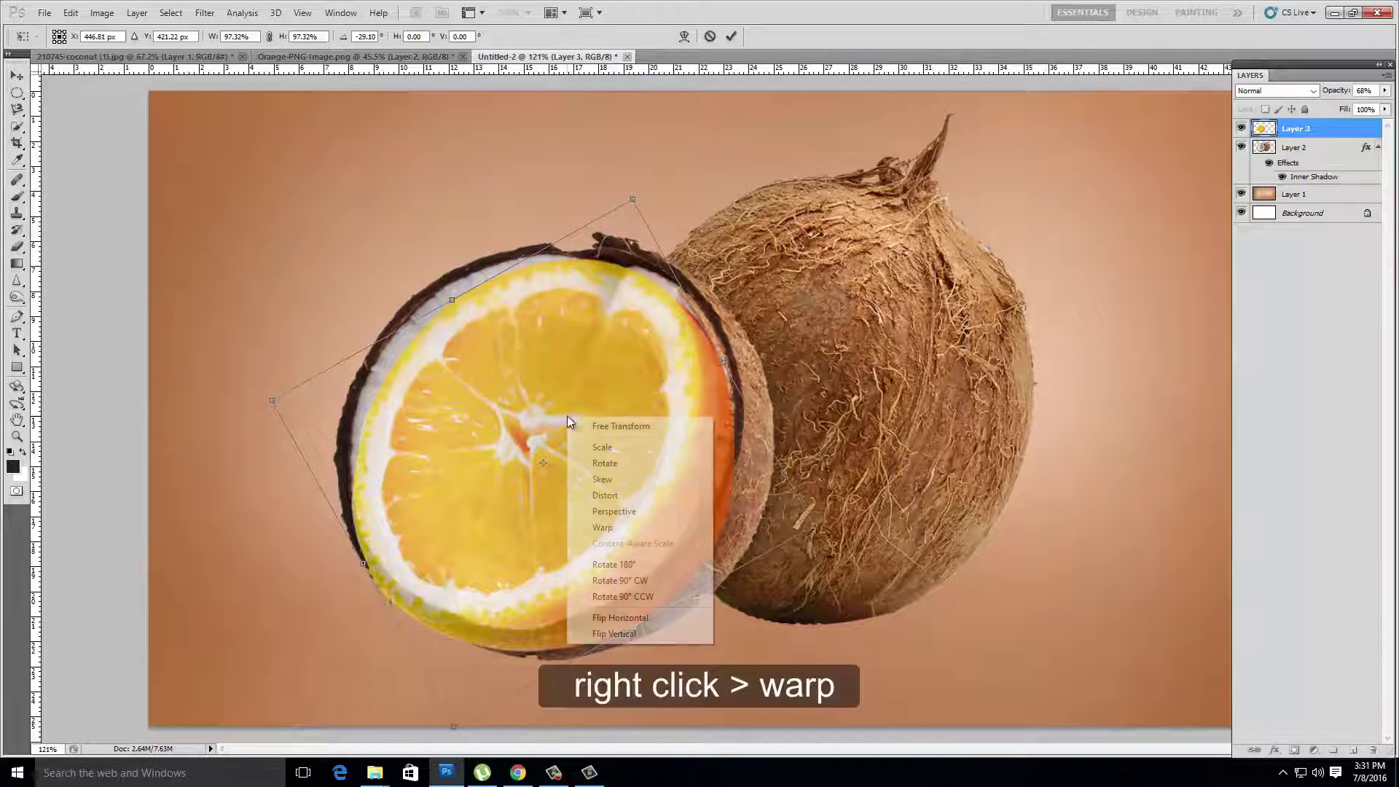
left_click(602, 526)
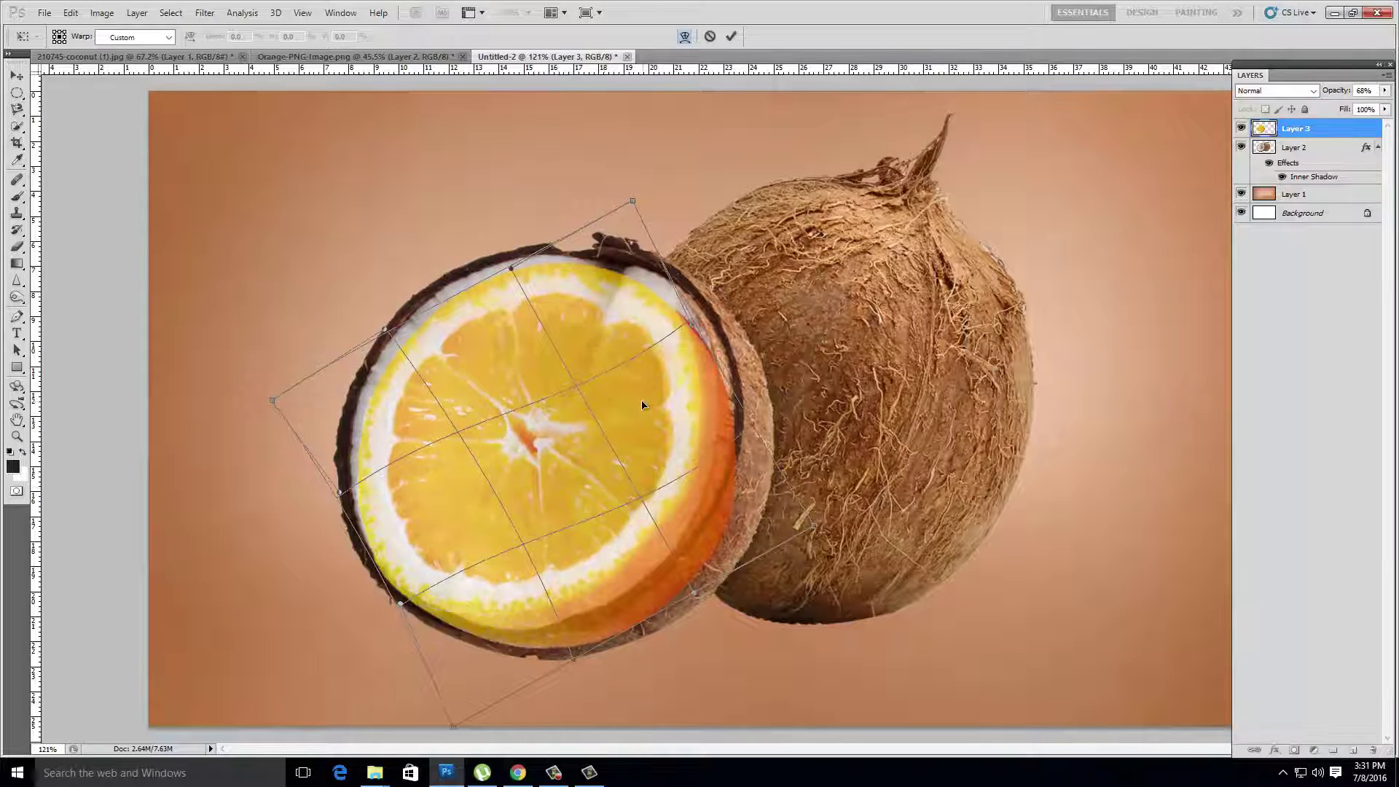
left_click_drag(609, 491, 641, 405)
key("Return")
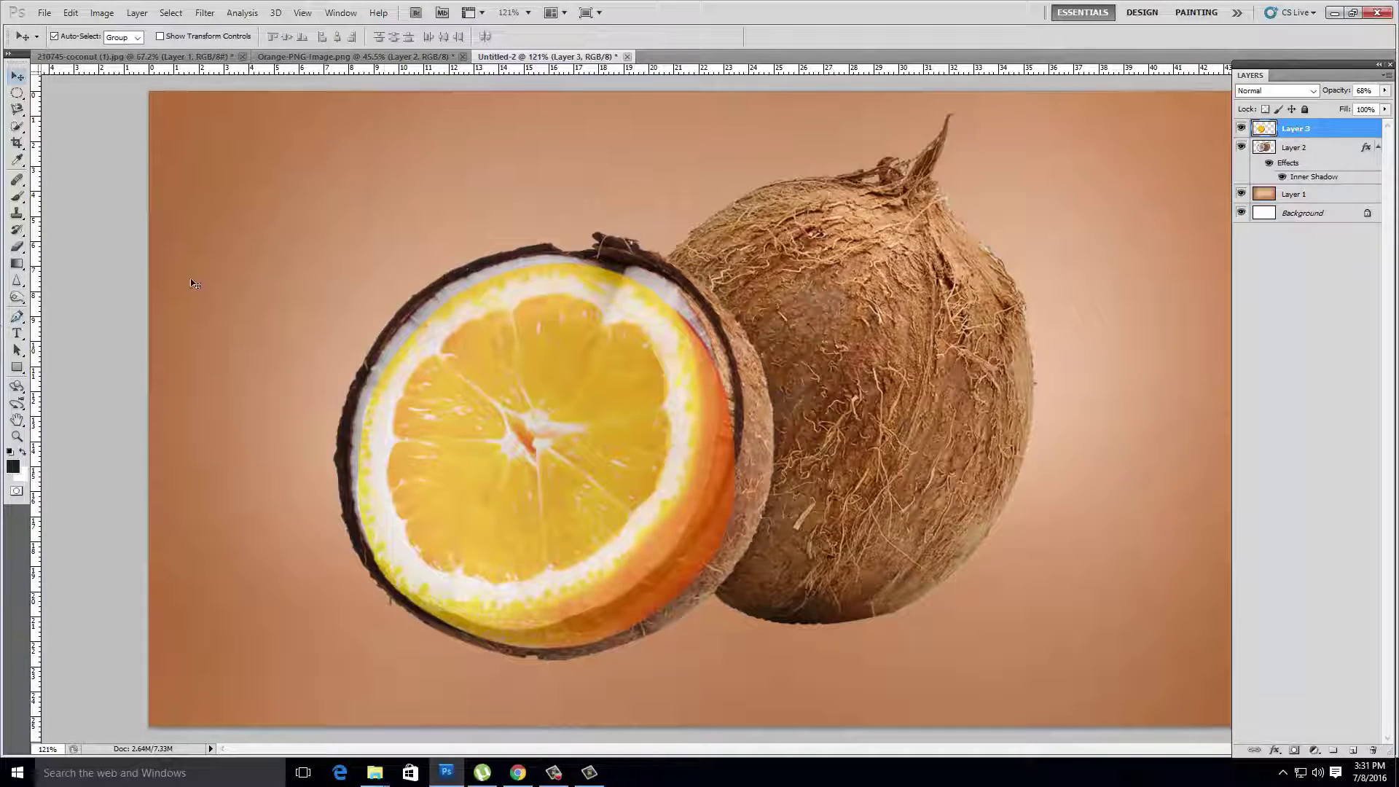
- Select the Eraser with a soft 70 px brush
left_click(23, 248)
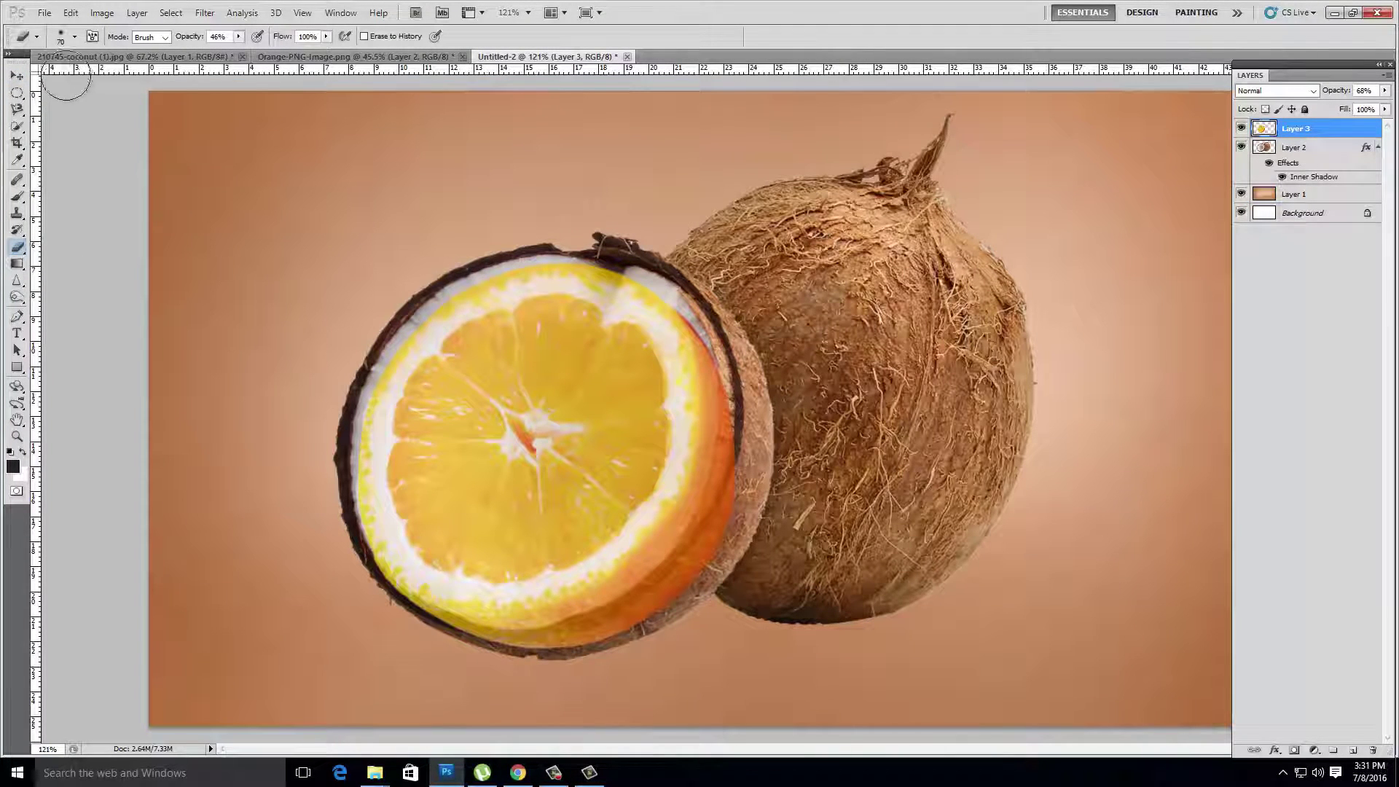
left_click(76, 37)
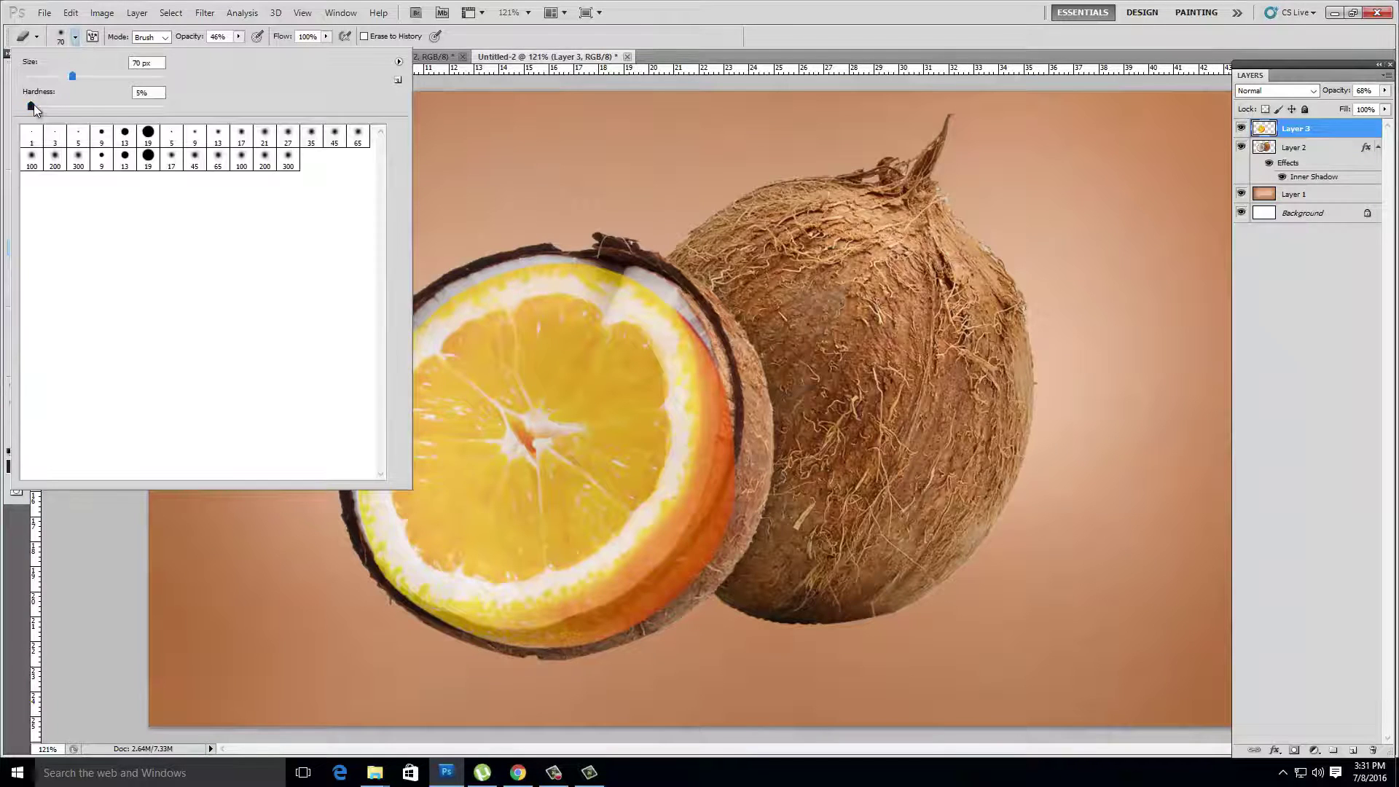
key("Return")
- Erase the orange along the coconut rim to reveal white flesh, and restore 100% opacity
mouse_move(709, 383)
left_mouse_down()
mouse_move(657, 555)
mouse_move(506, 618)
mouse_move(678, 582)
left_mouse_up()
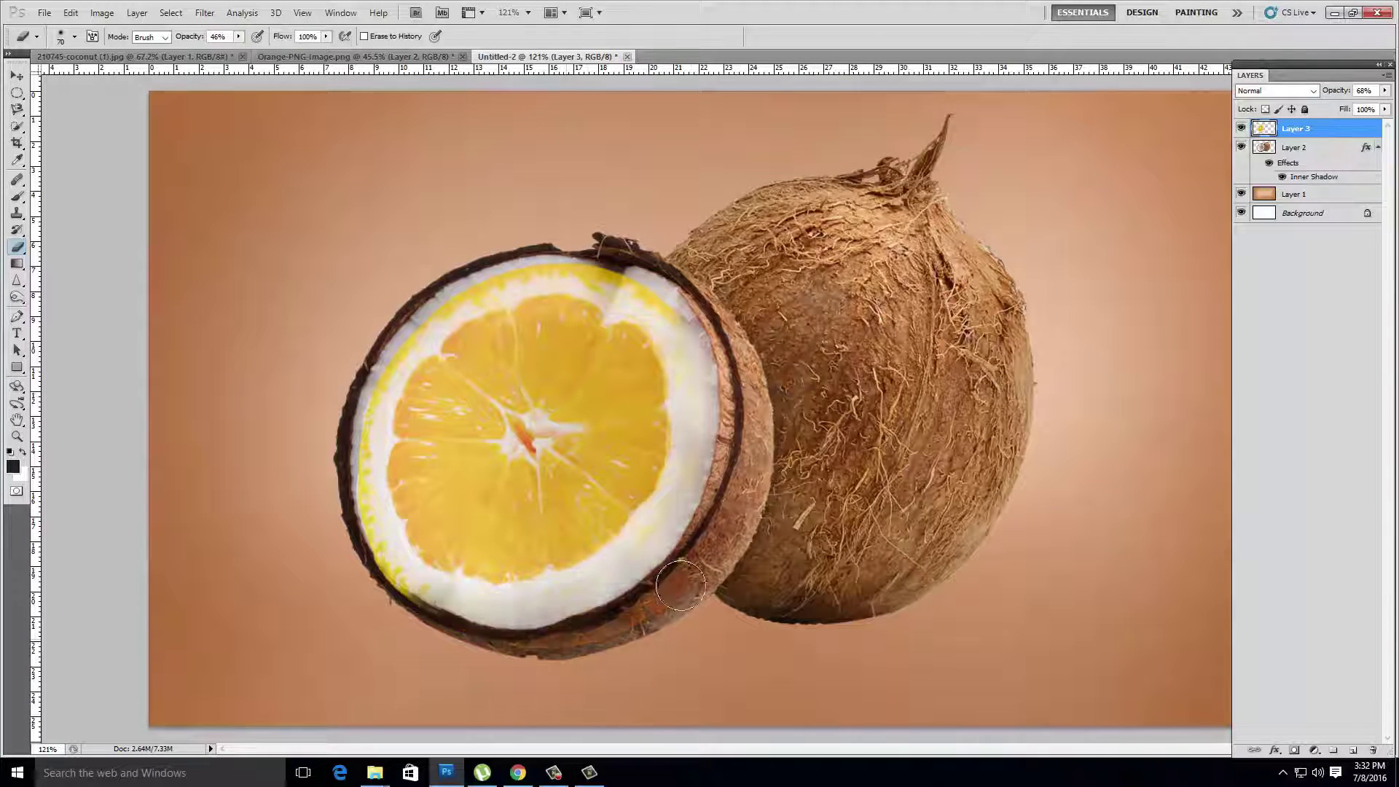
mouse_move(392, 585)
left_mouse_down()
mouse_move(346, 442)
mouse_move(549, 264)
left_mouse_up()
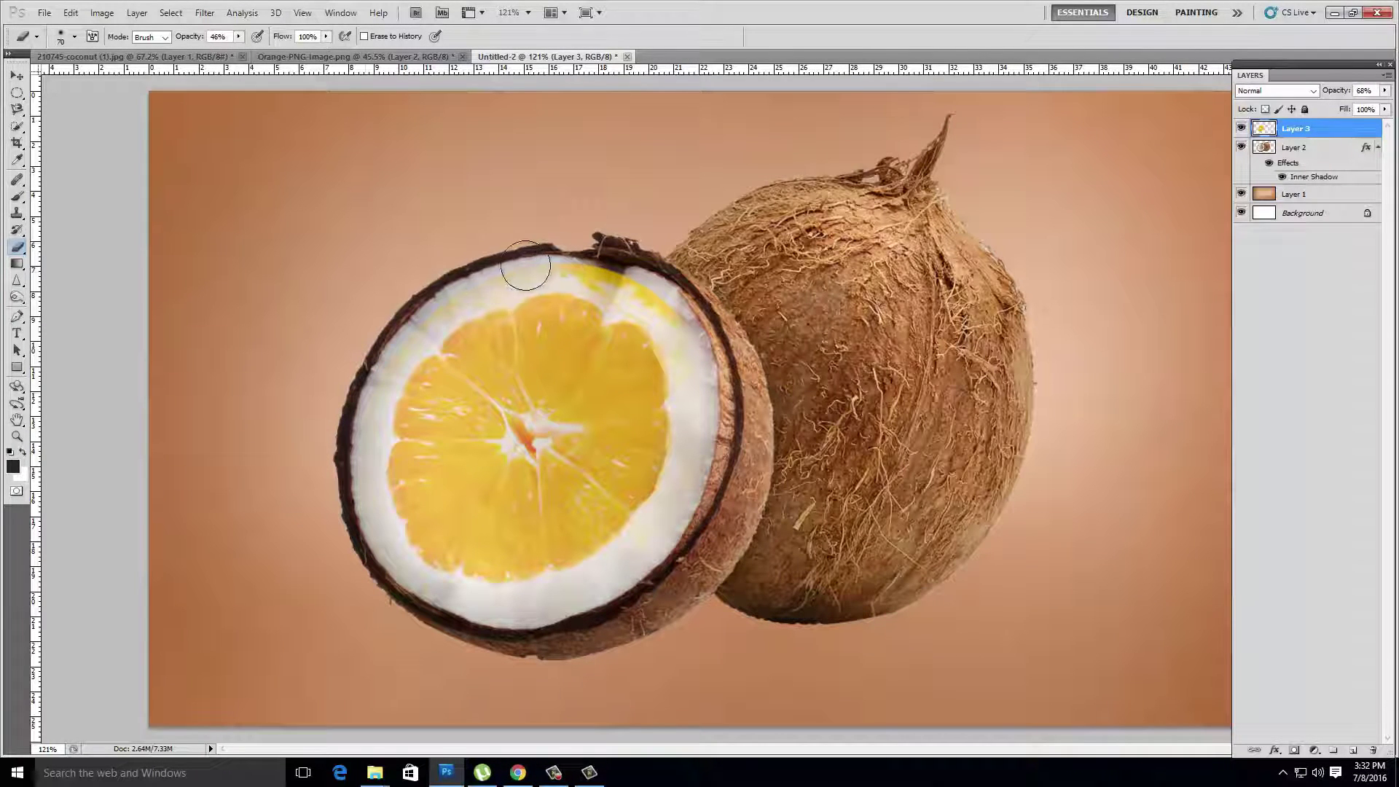
mouse_move(550, 264)
left_mouse_down()
mouse_move(635, 283)
mouse_move(618, 283)
mouse_move(691, 432)
mouse_move(687, 468)
left_mouse_up()
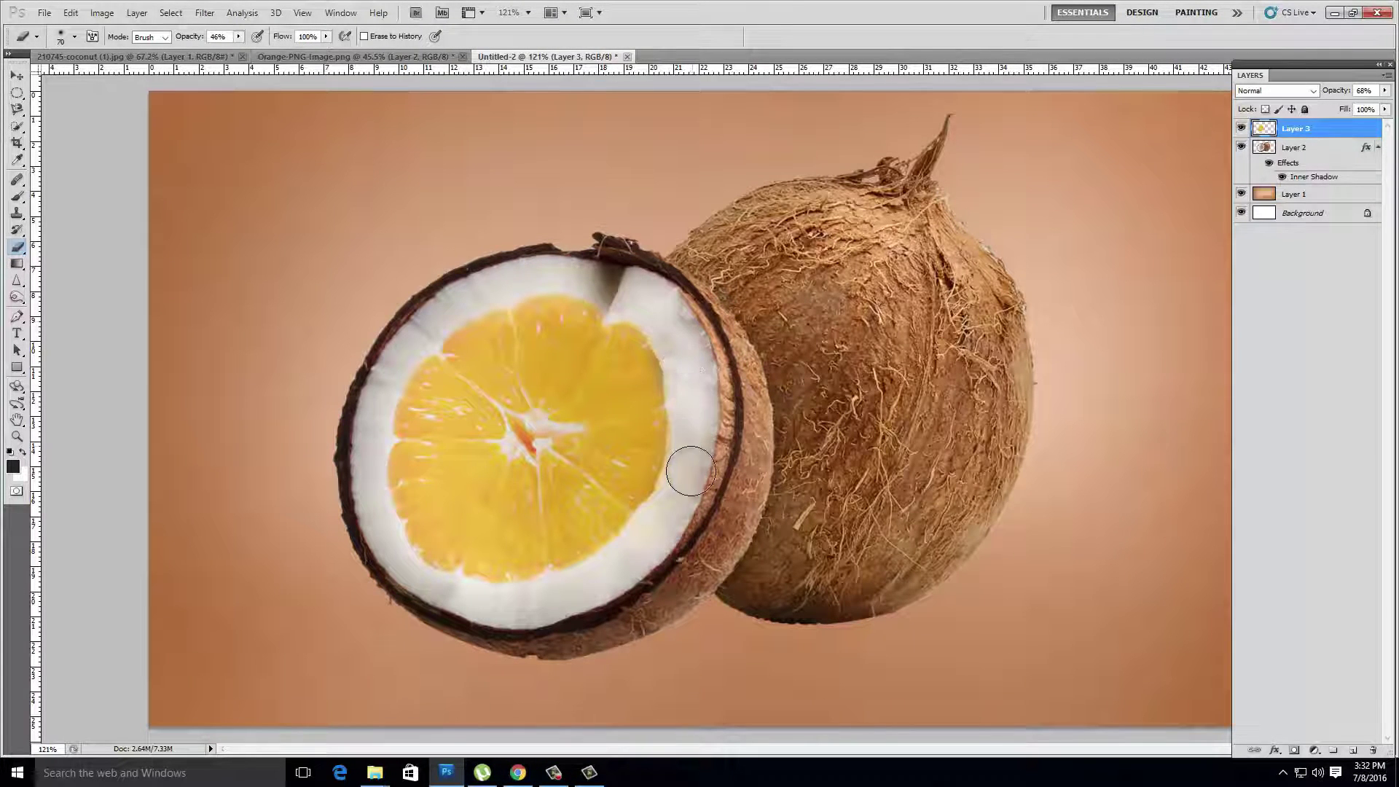
left_click(1384, 91)
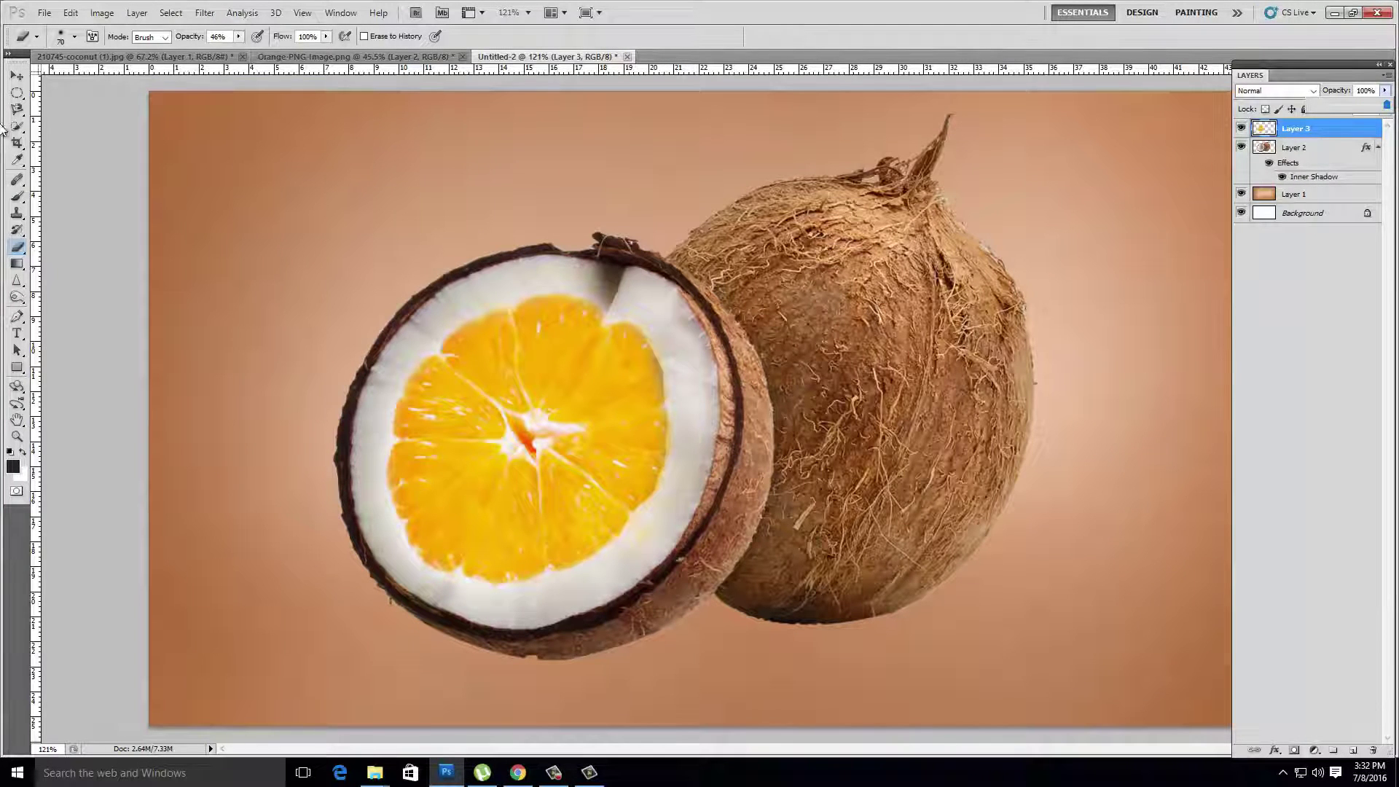
left_click(16, 78)
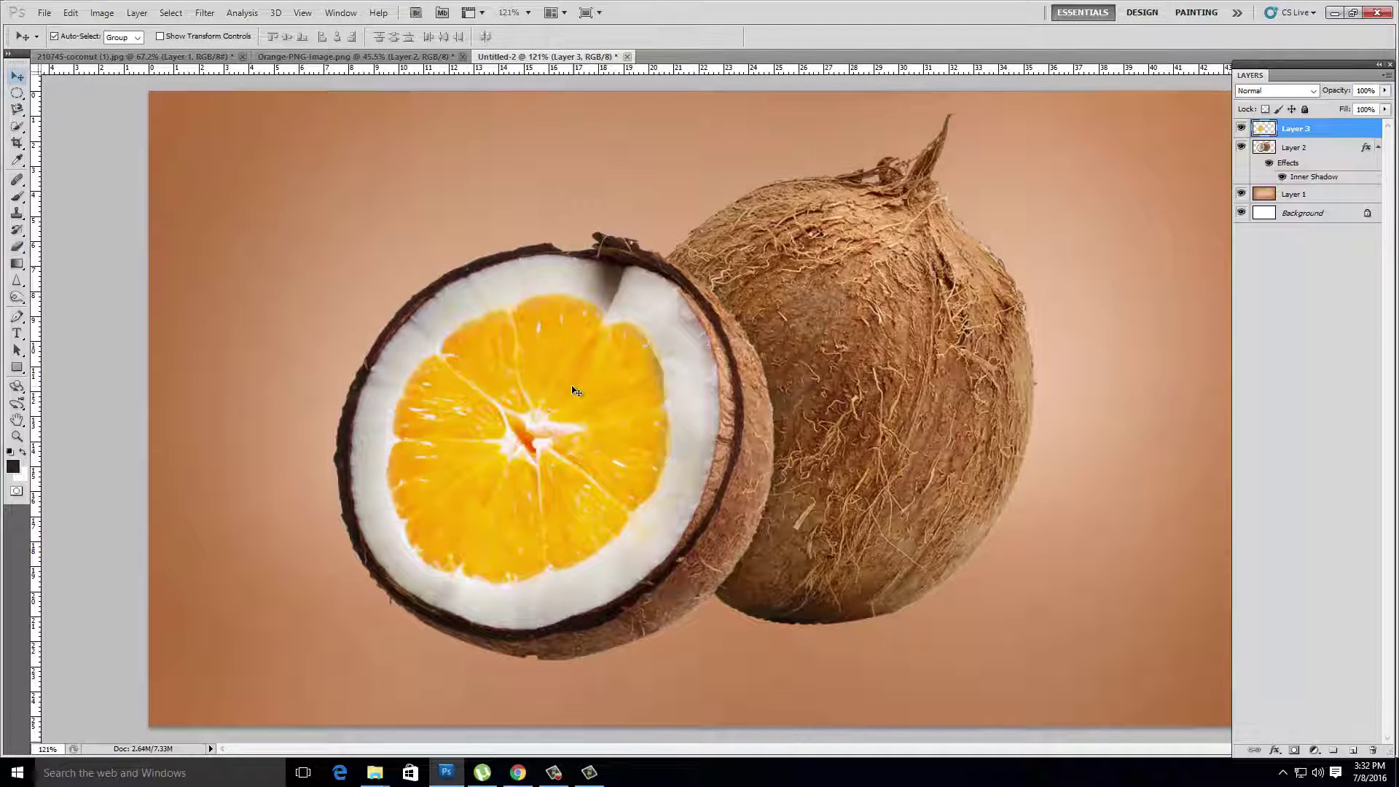
- Enlarge the orange slice slightly and apply a warp transform
key("ctrl+t")
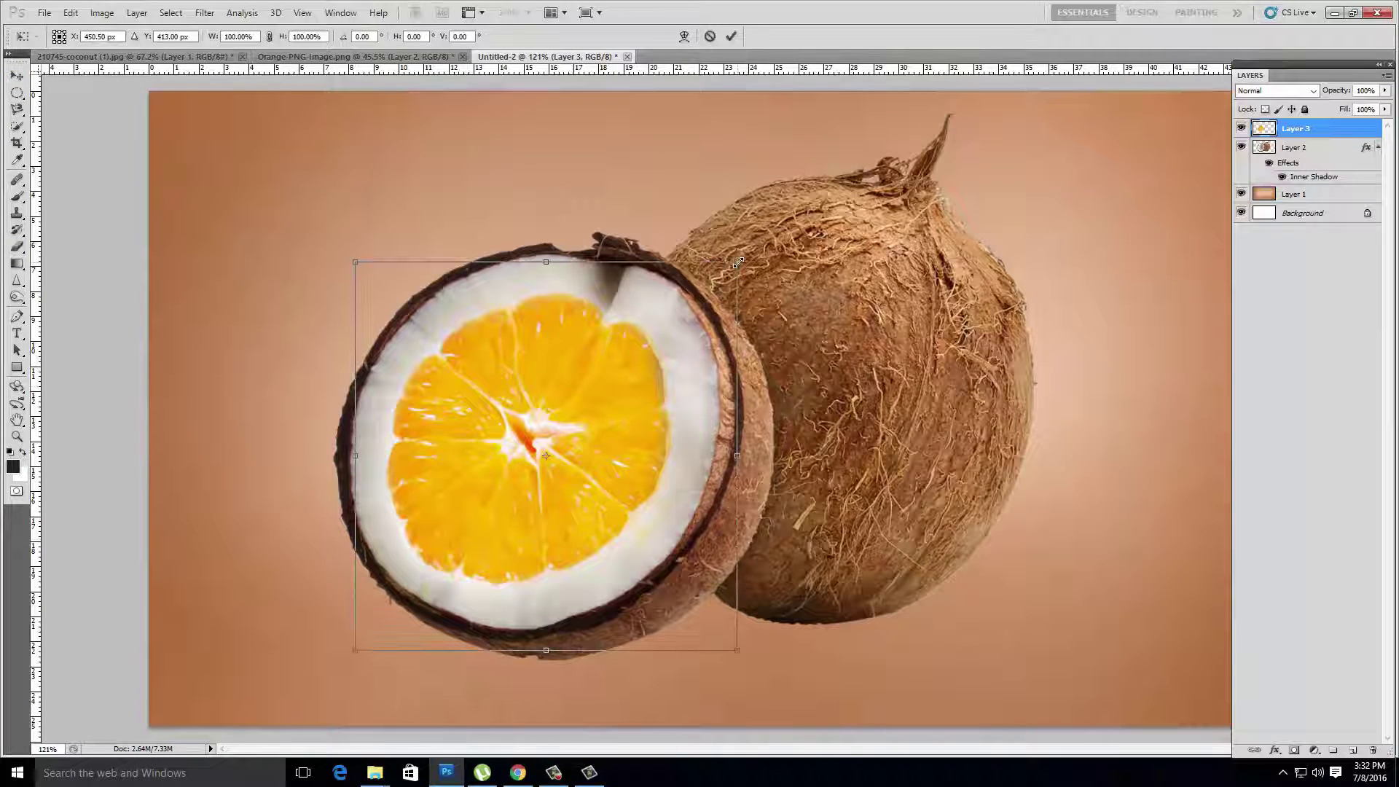
left_click_drag(740, 260, 742, 259)
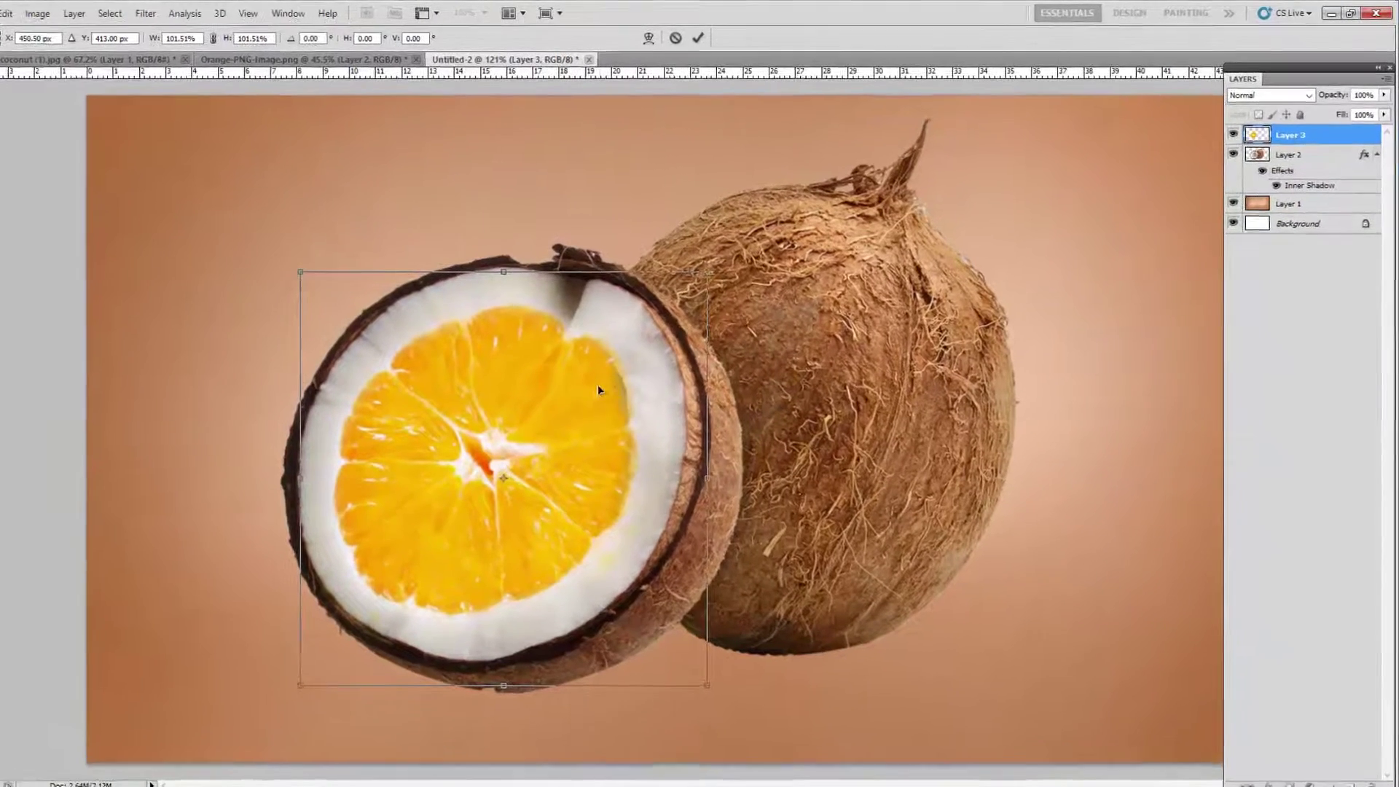
right_click(633, 372)
left_click(630, 515)
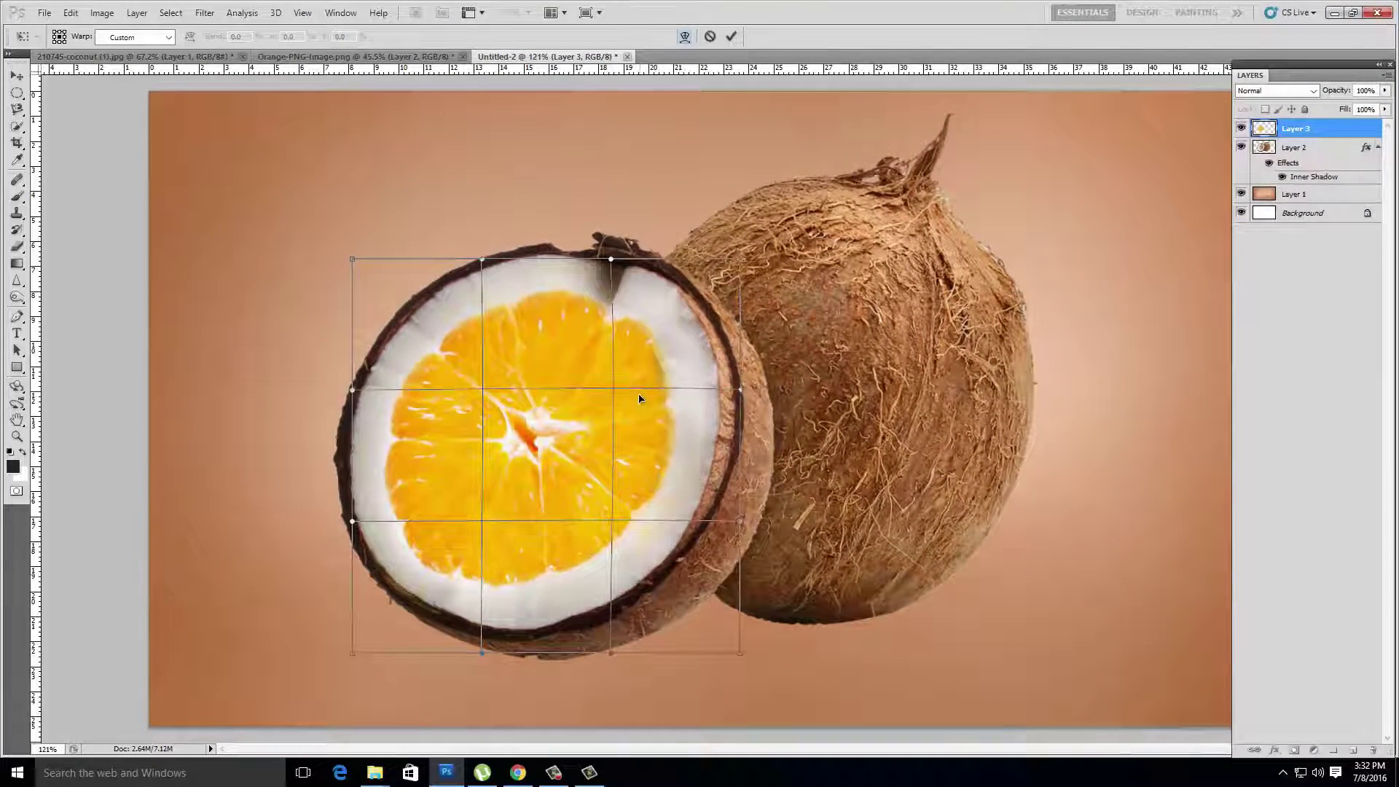
key("Return")
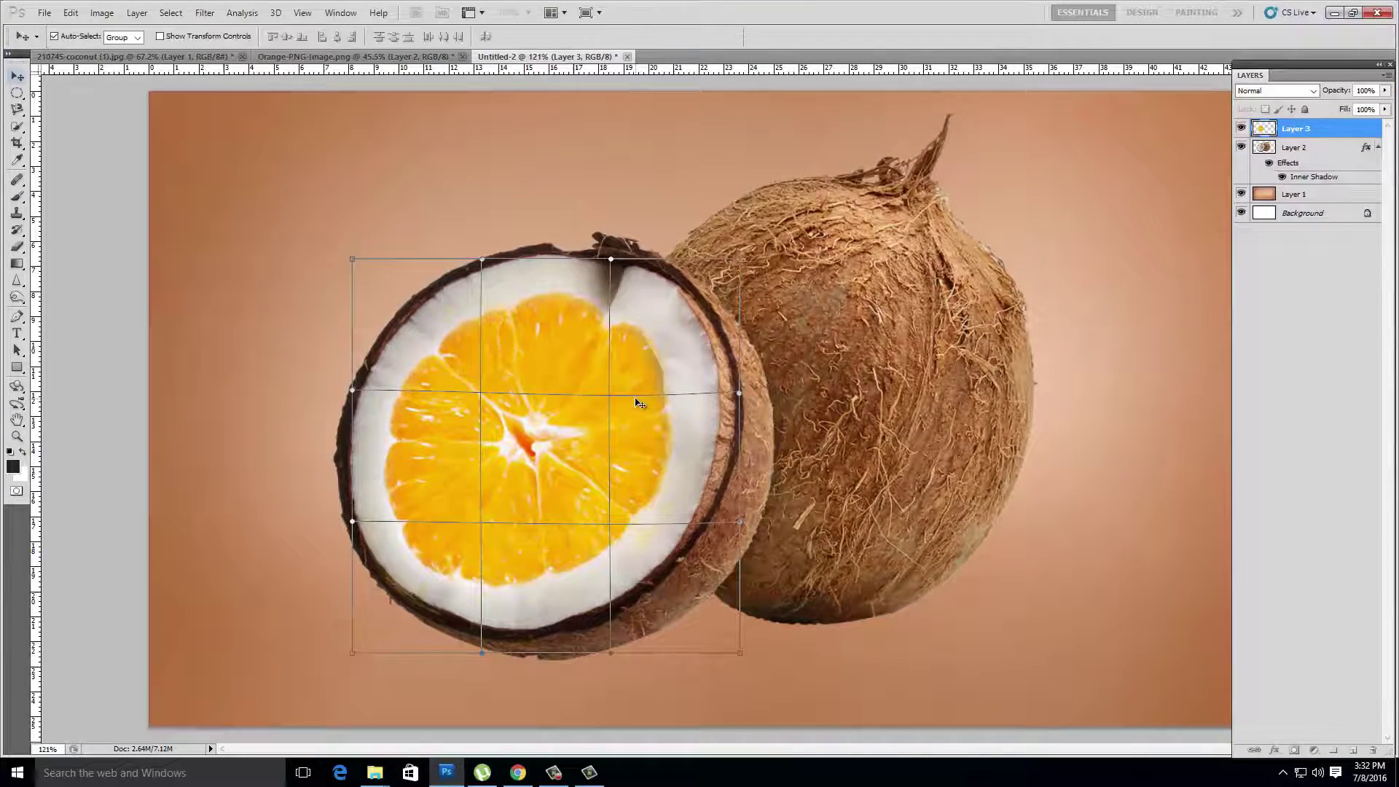
- Zoom in, enlarge and nudge the orange into place inside the coconut, then check its opacity
key("ctrl+plus")
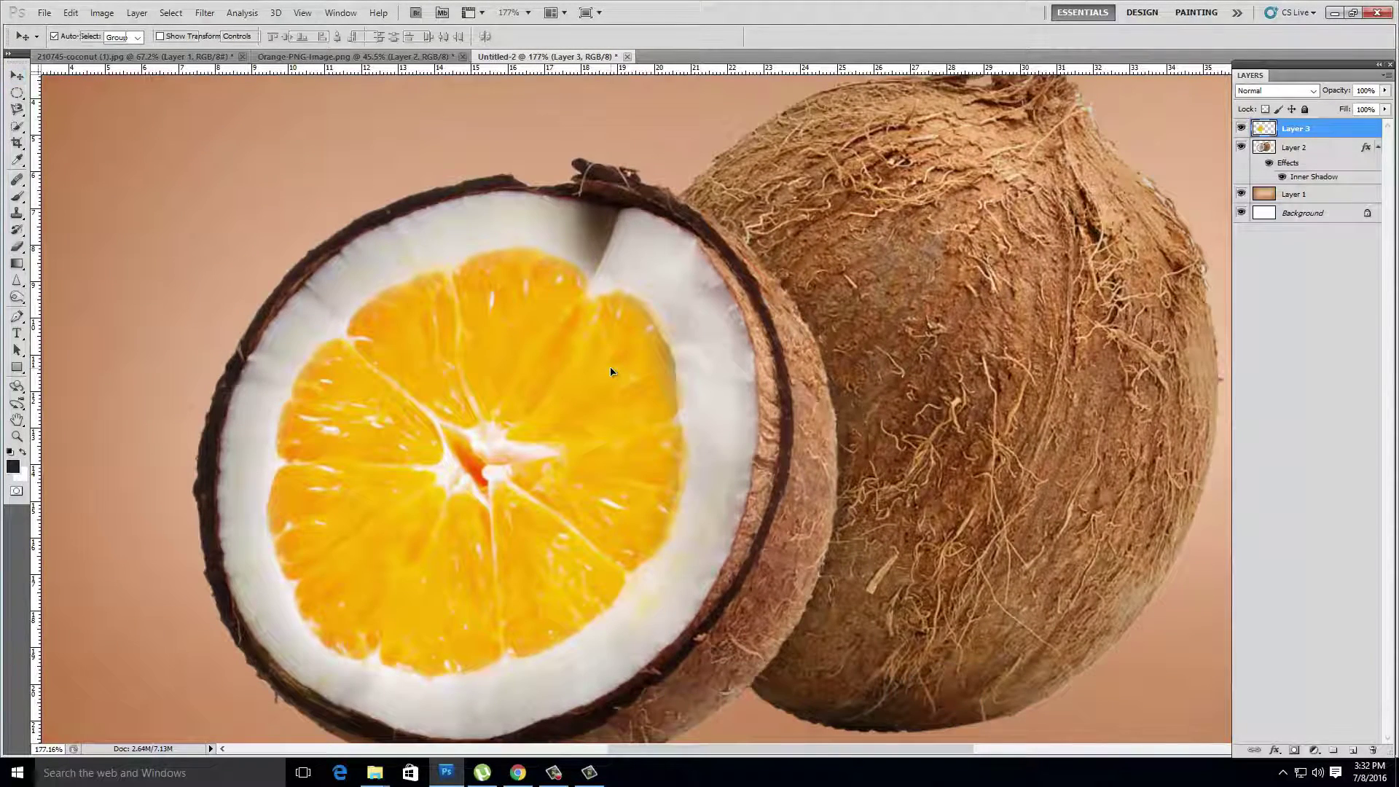
key("ctrl+t")
left_click_drag(792, 196, 802, 187)
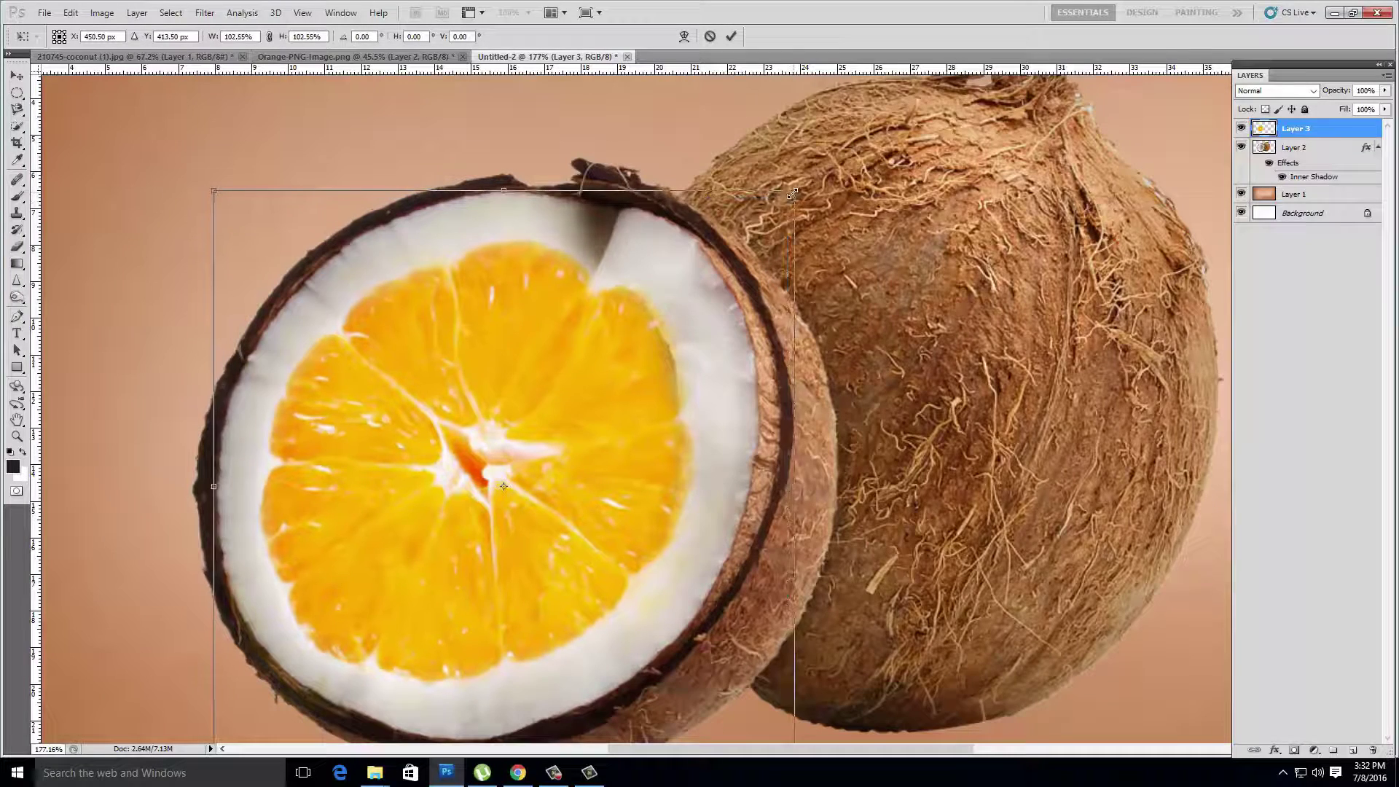
left_click_drag(522, 429, 526, 427)
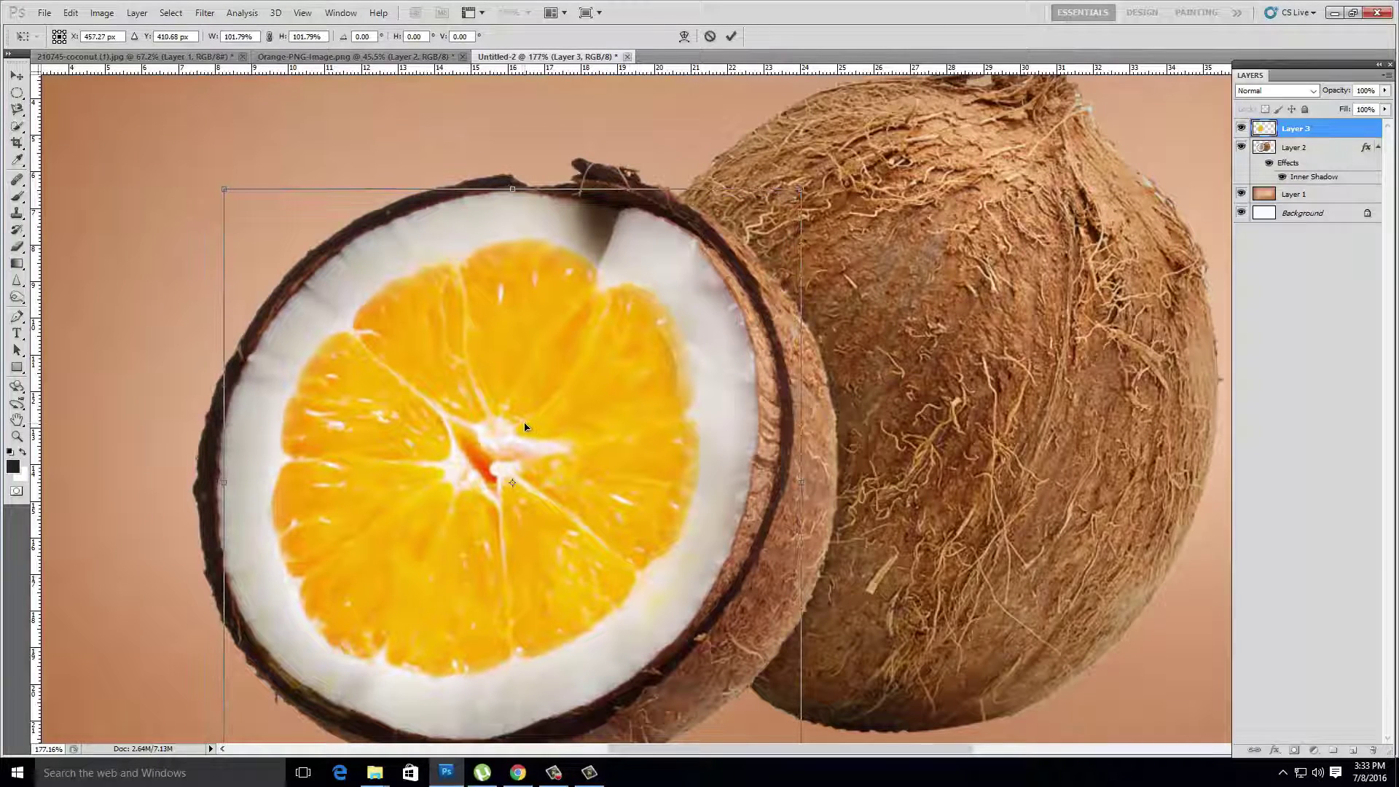
key("Return")
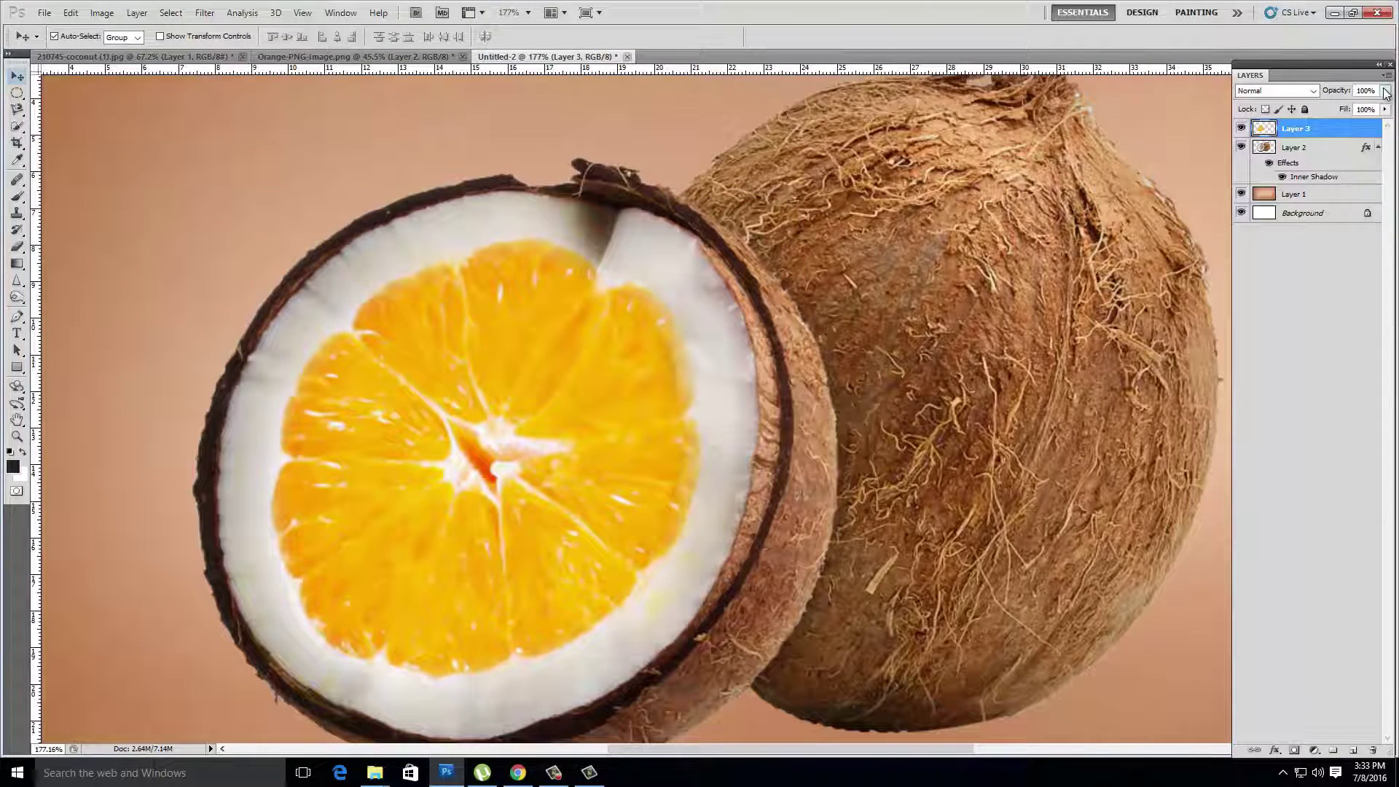
left_click(1385, 90)
scroll(603, 388, "down", 2)
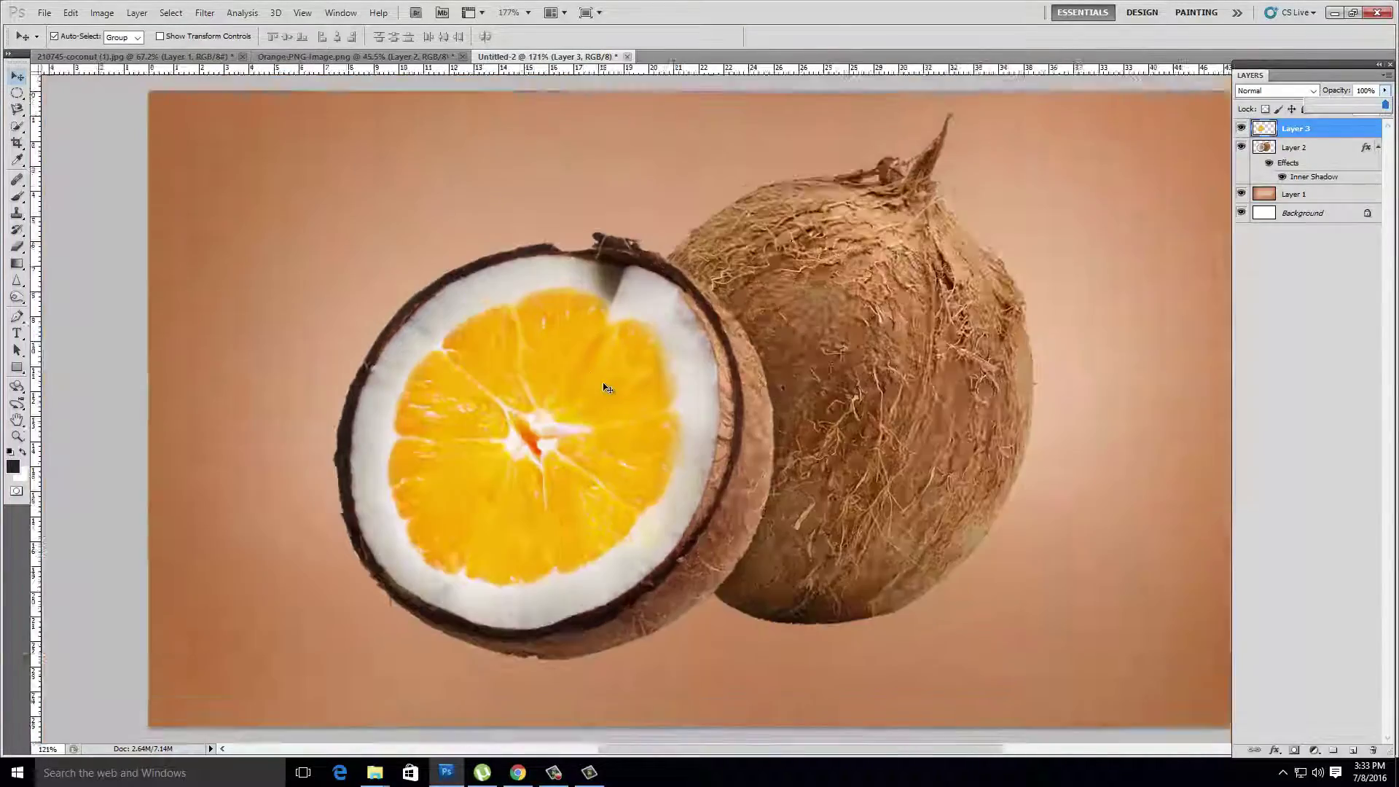
scroll(684, 378, "down", 2)
scroll(693, 363, "up", 3)
scroll(631, 373, "up", 2)
left_click(604, 373)
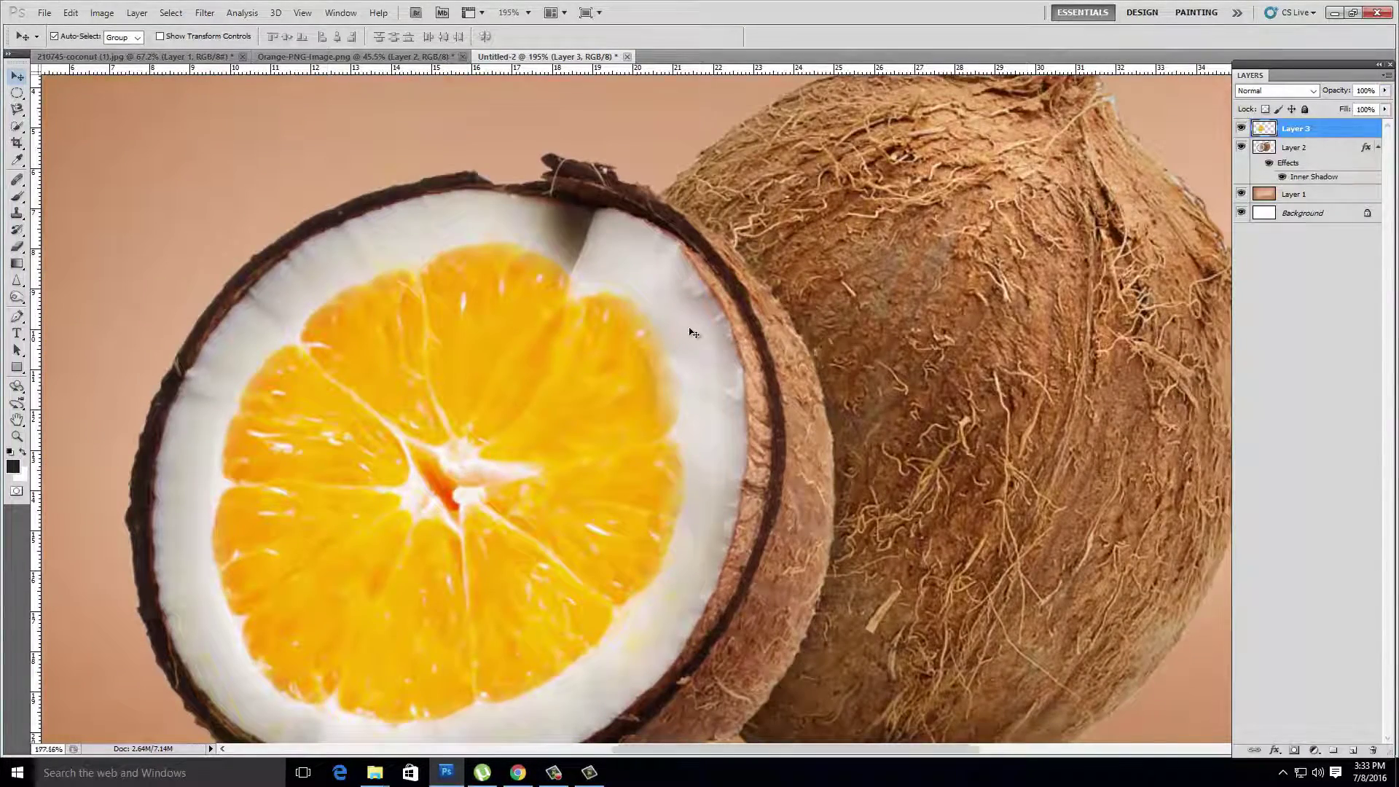
scroll(693, 333, "down", 2)
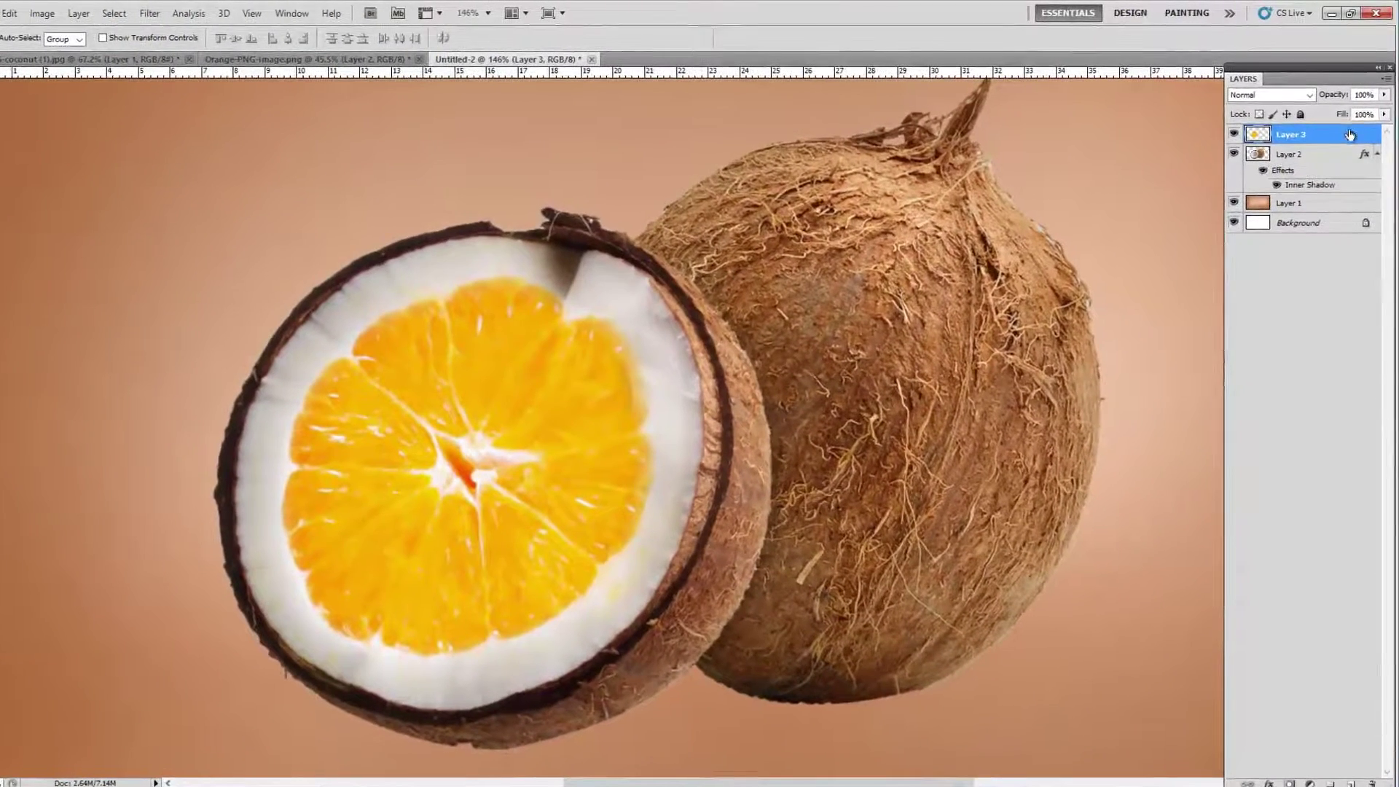
- Add a larger Inner Shadow to Layer 3, tinted orange (feaa01) sampled from the slice
double_click(1350, 135)
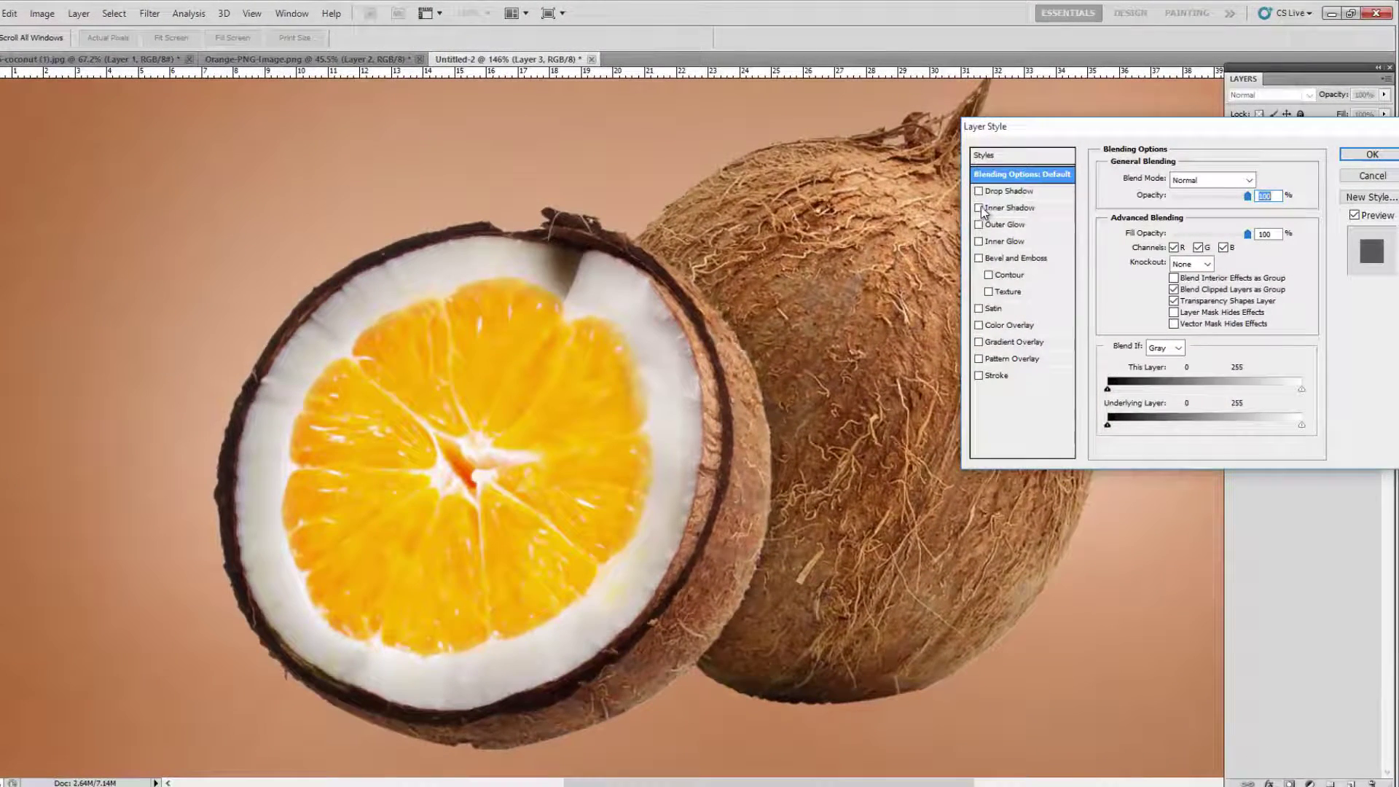
left_click(981, 207)
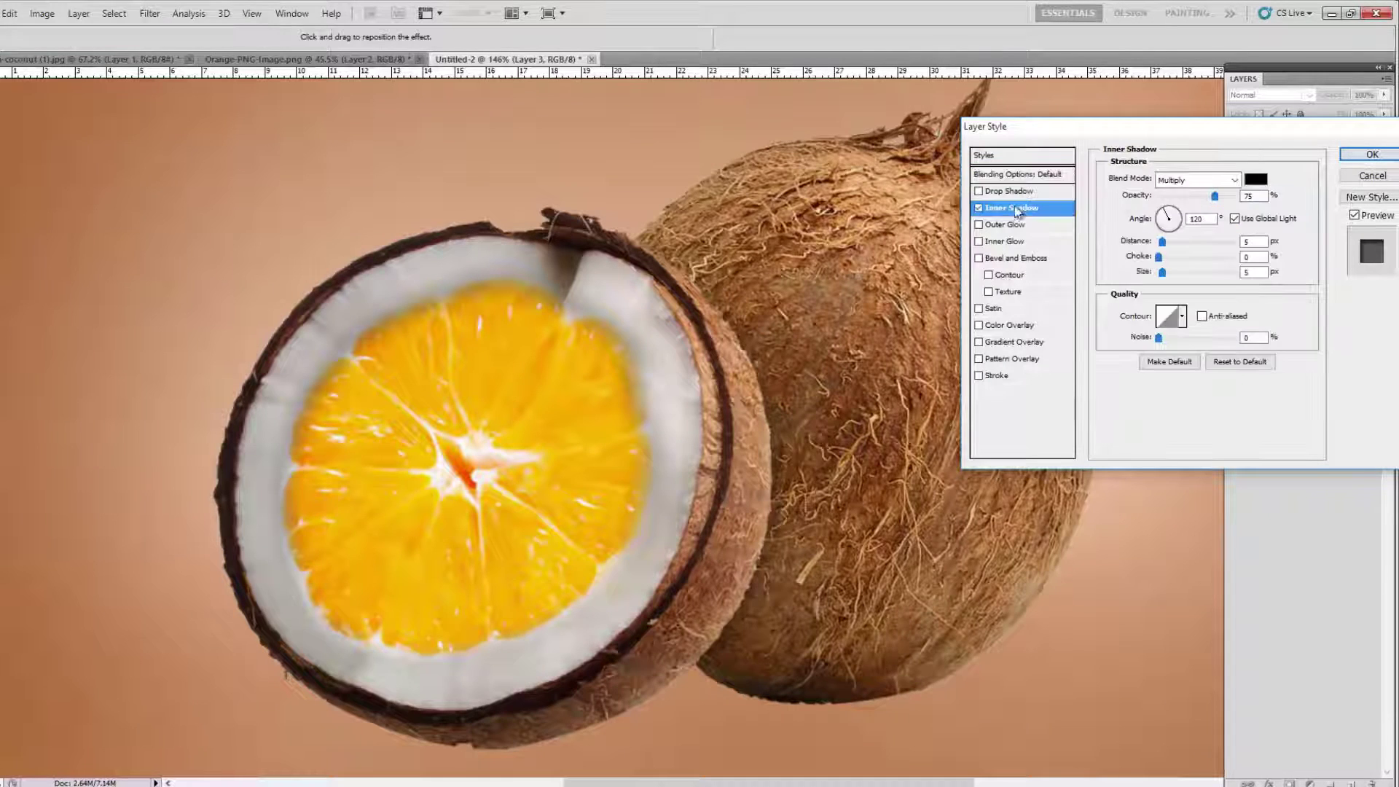
left_click(1256, 180)
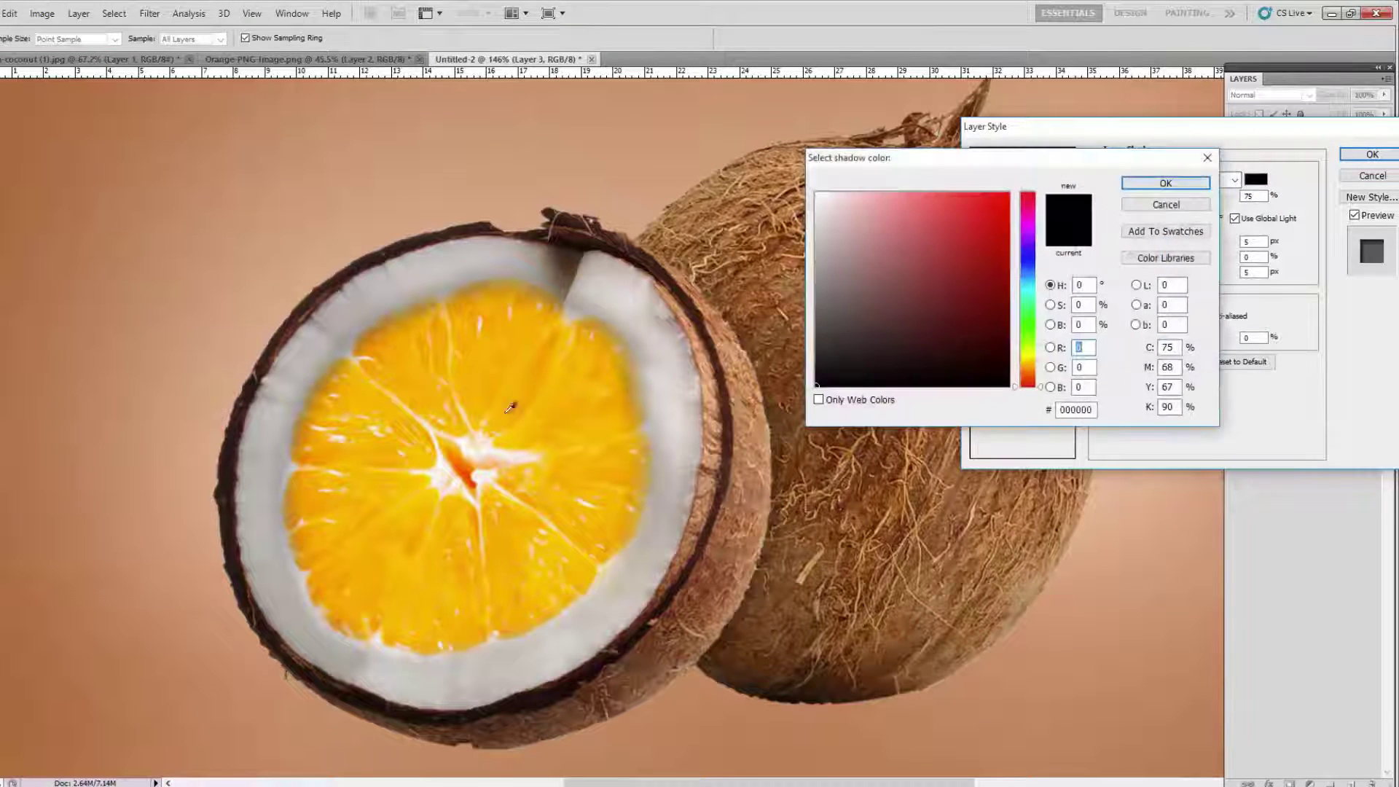
left_click(537, 328)
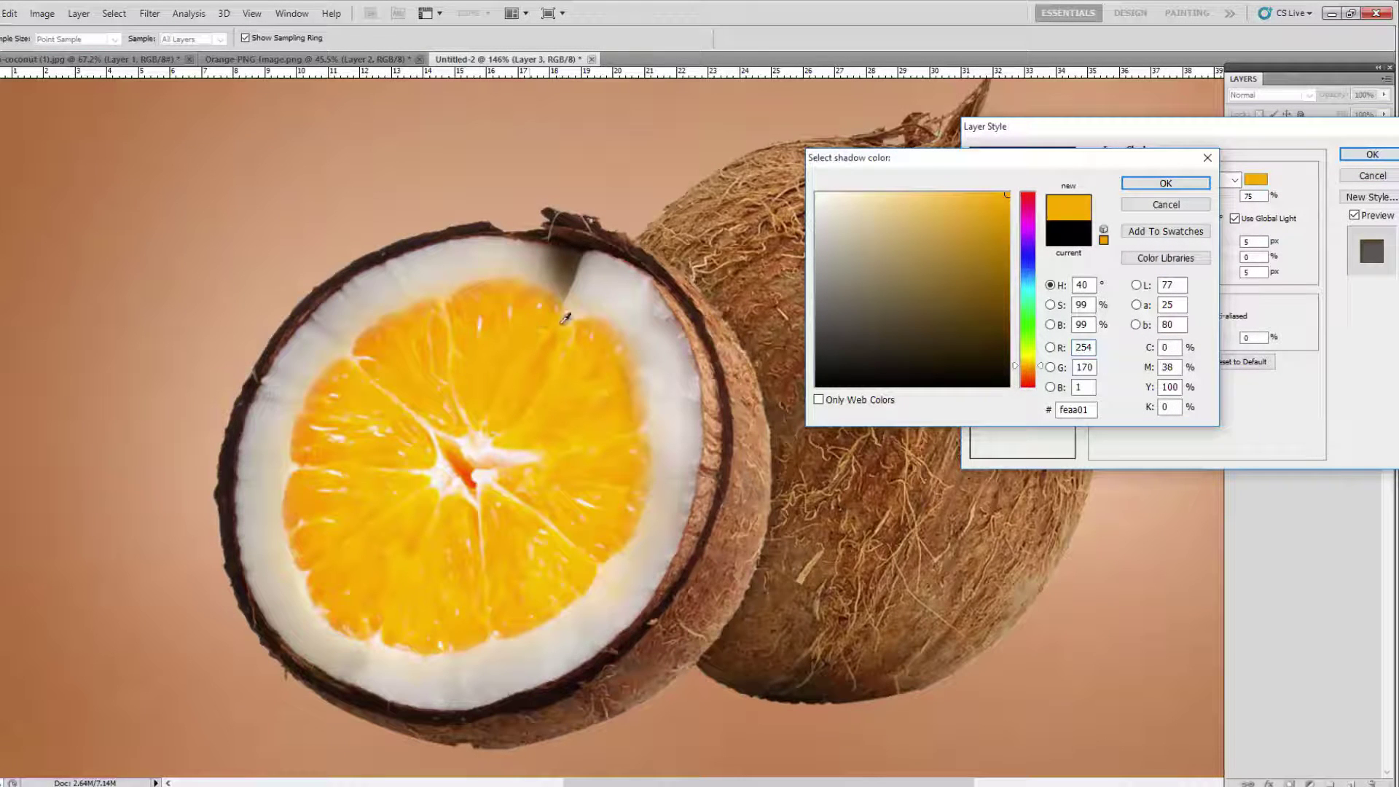
left_click(1180, 186)
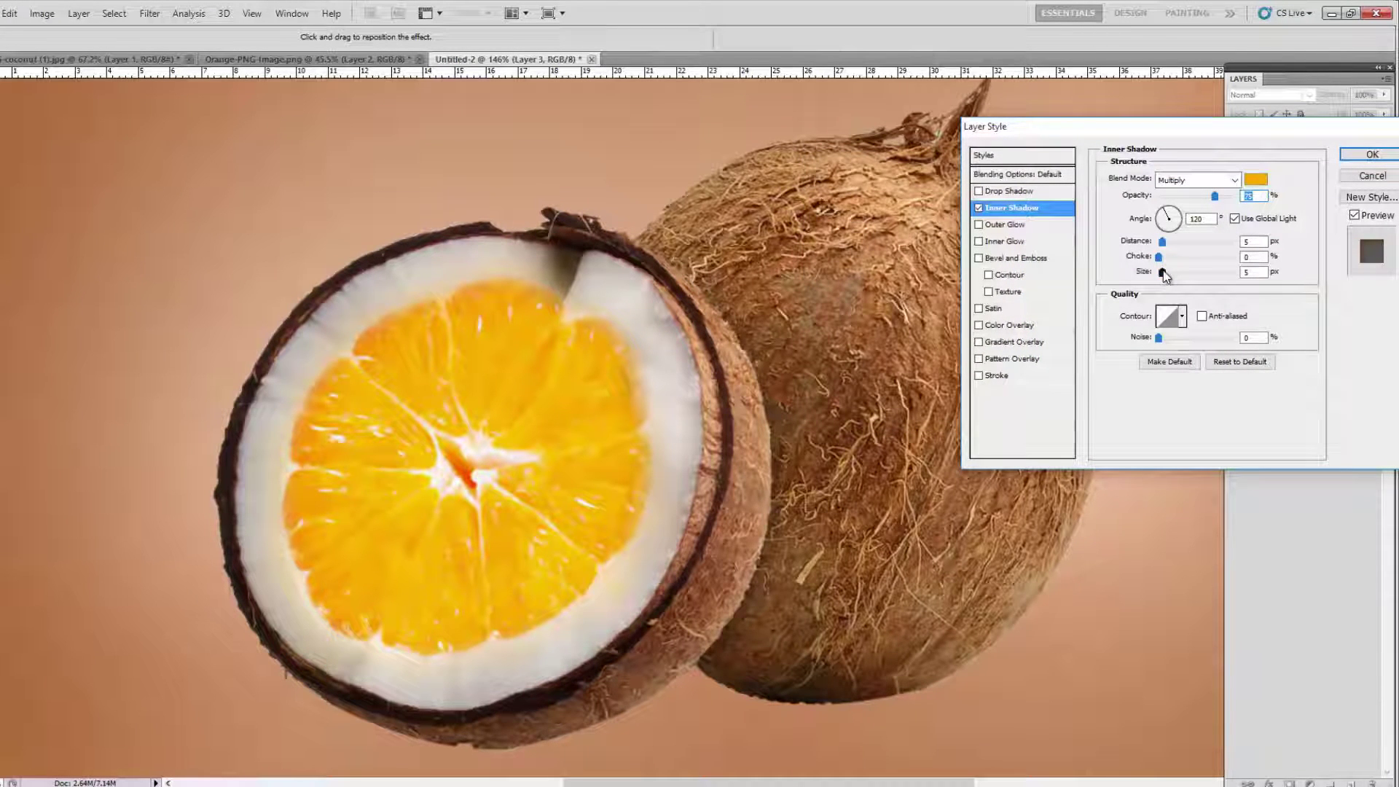
left_click_drag(1166, 272, 1173, 273)
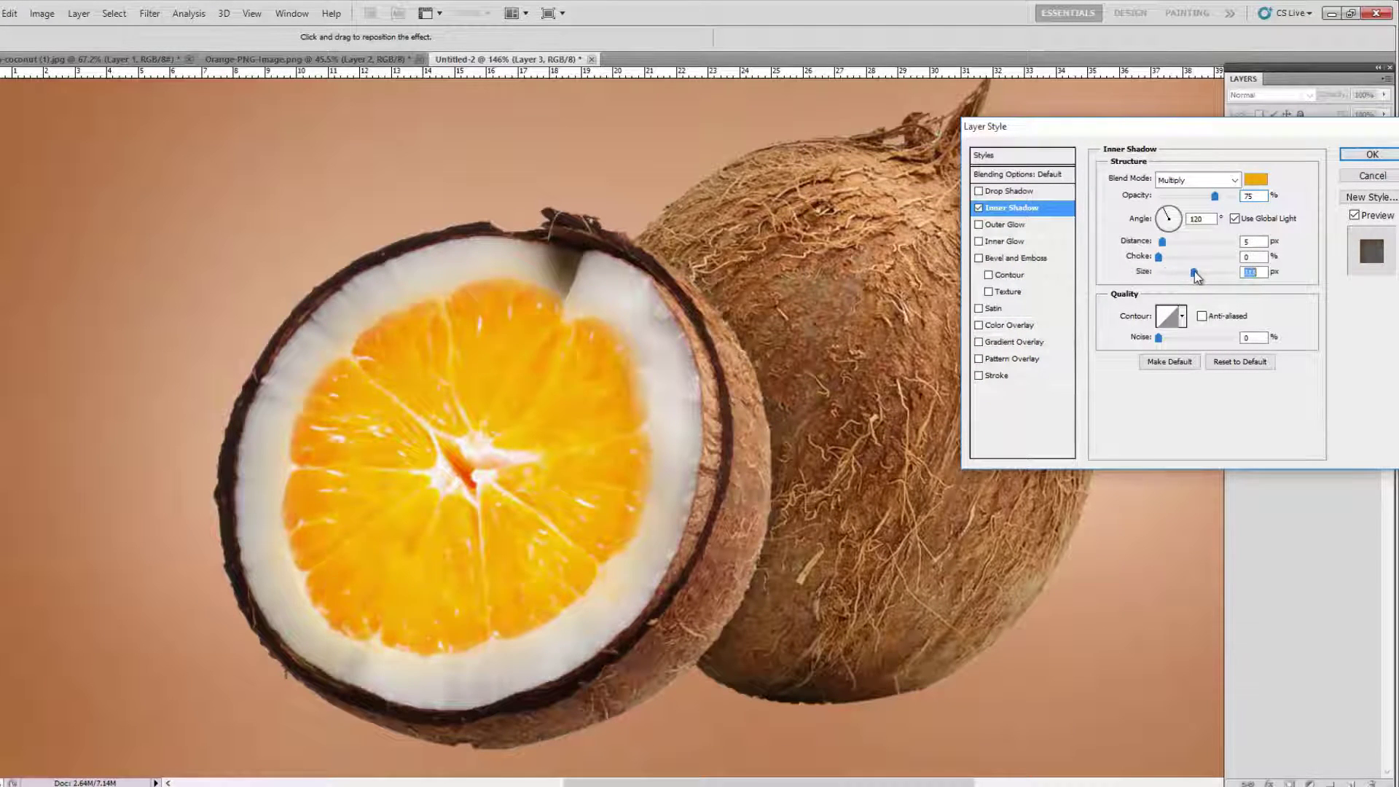
left_click(1373, 155)
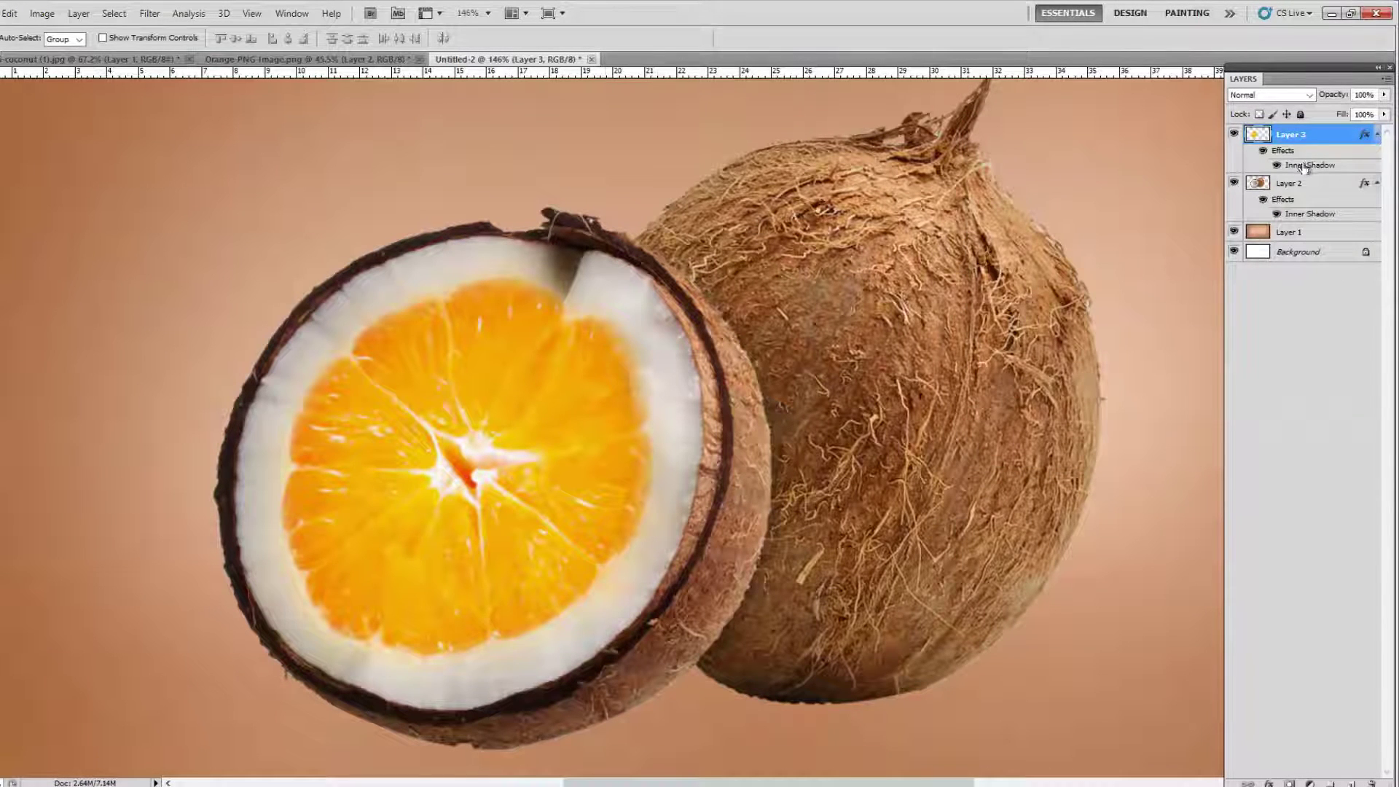
- Add a 16 px Screen-mode Inner Glow to Layer 3 in ff5400 sampled from the orange's centre
double_click(1340, 141)
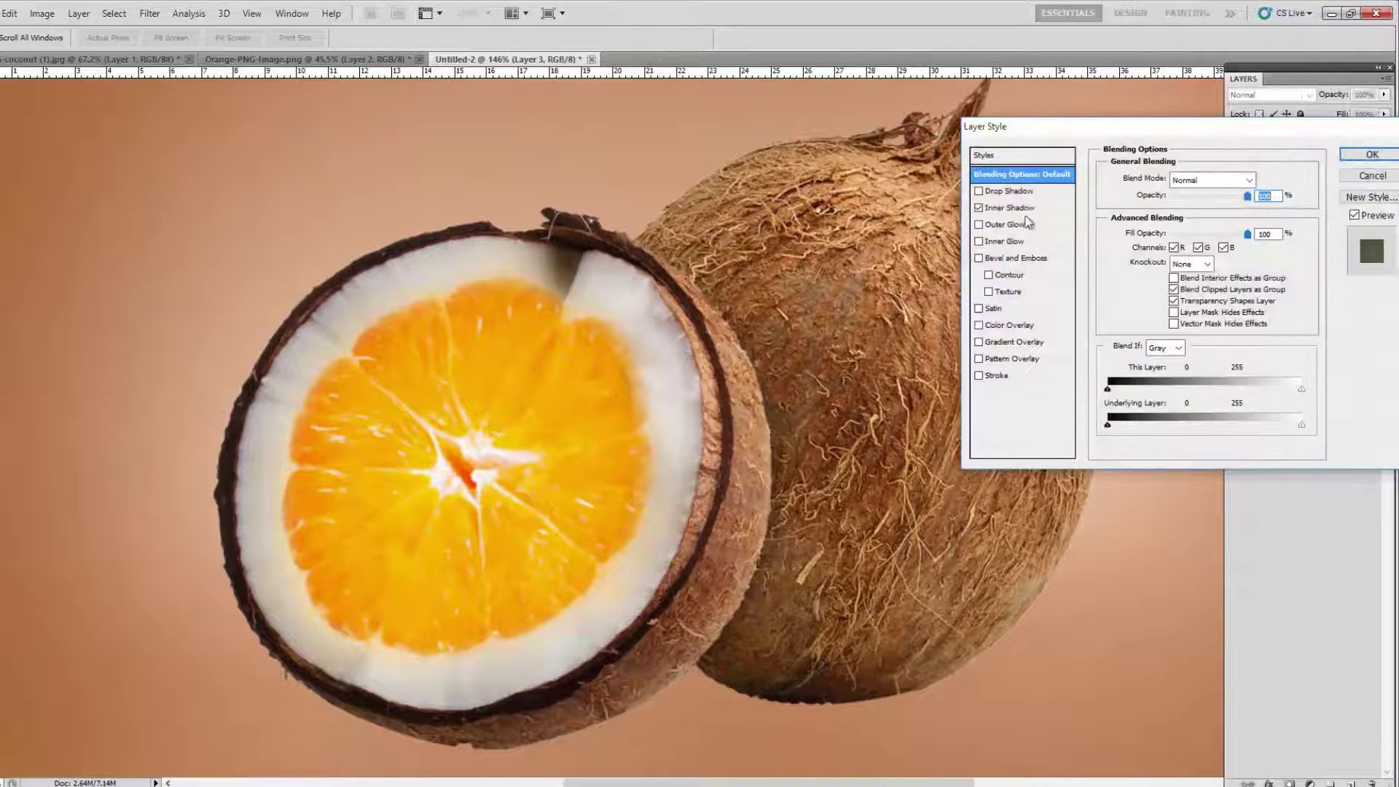
left_click(1006, 242)
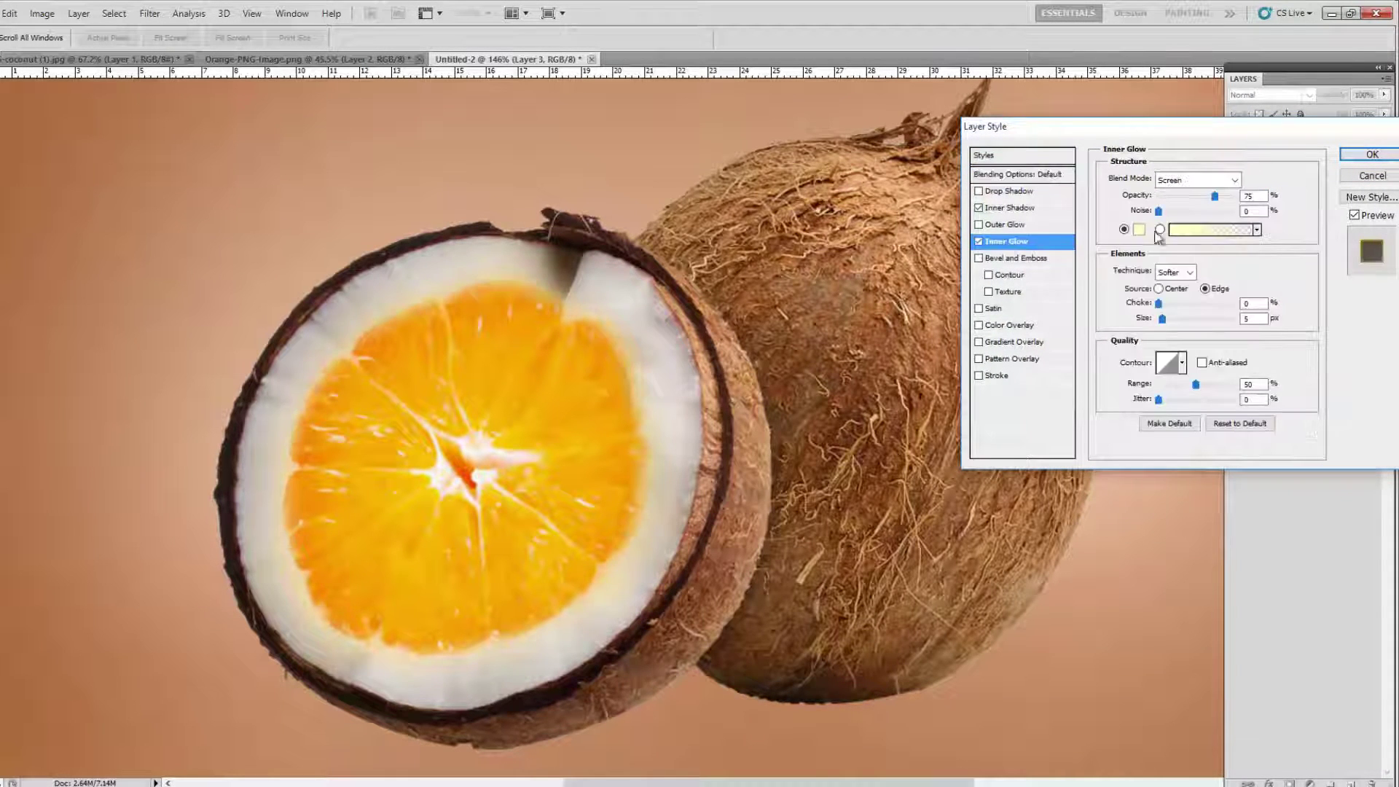
left_click(1142, 231)
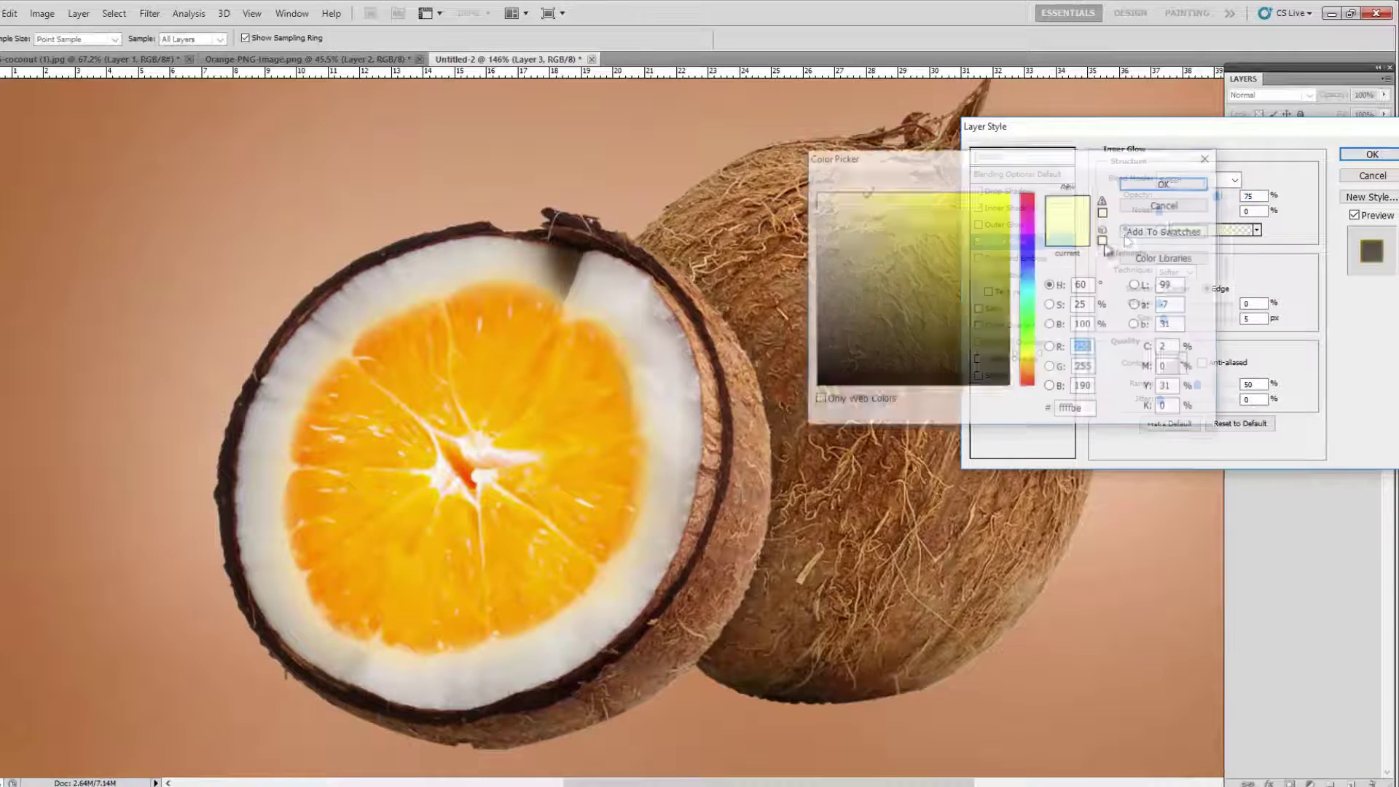
left_click(468, 463)
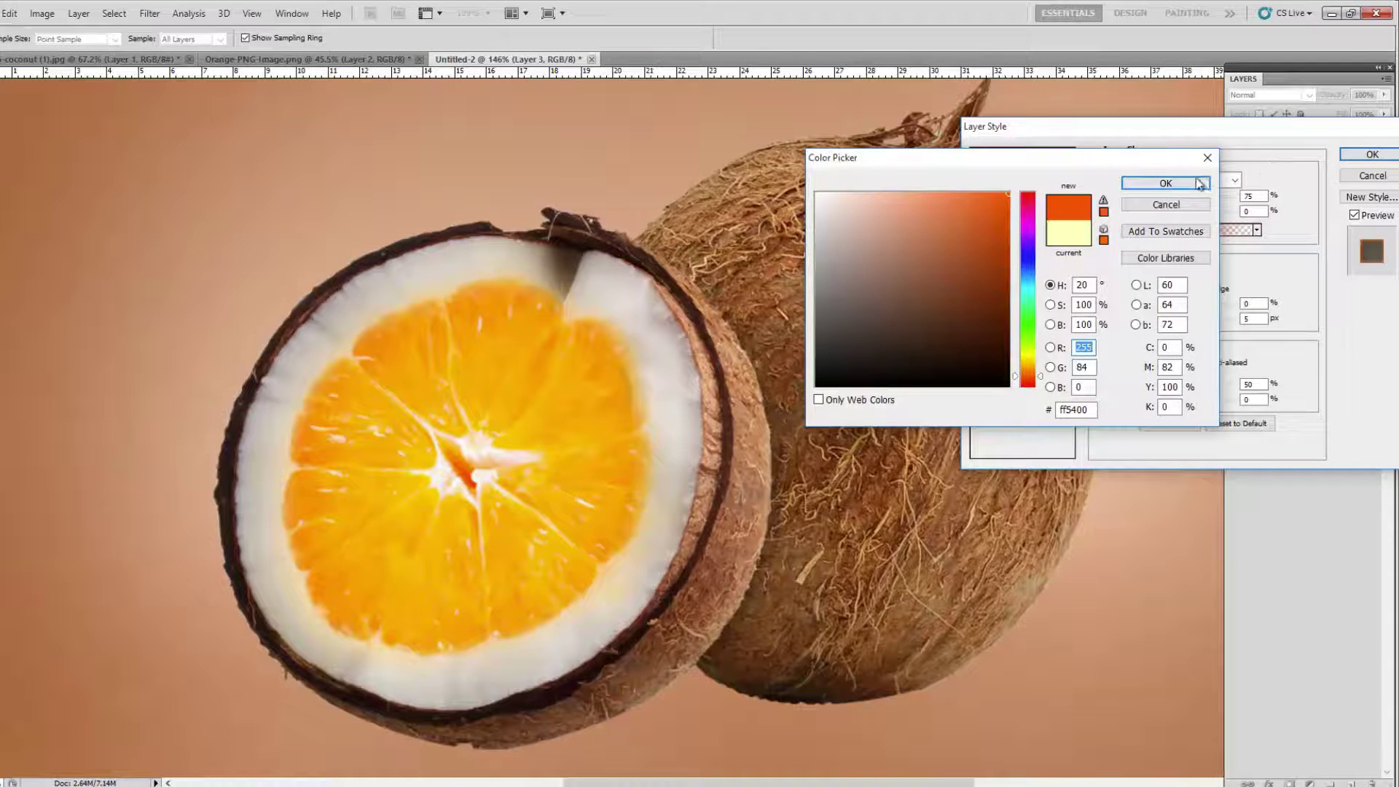
left_click(1167, 183)
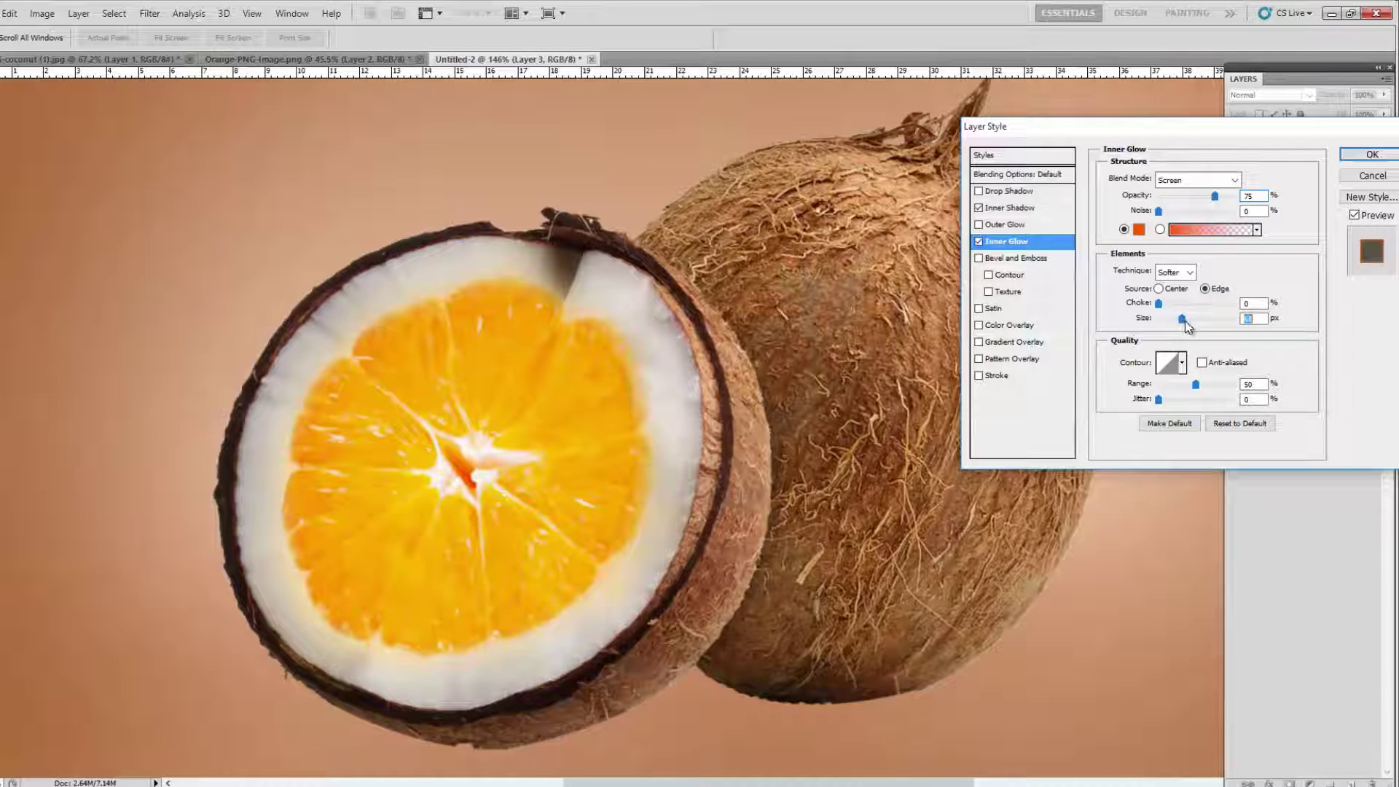
left_click_drag(1182, 323, 1157, 320)
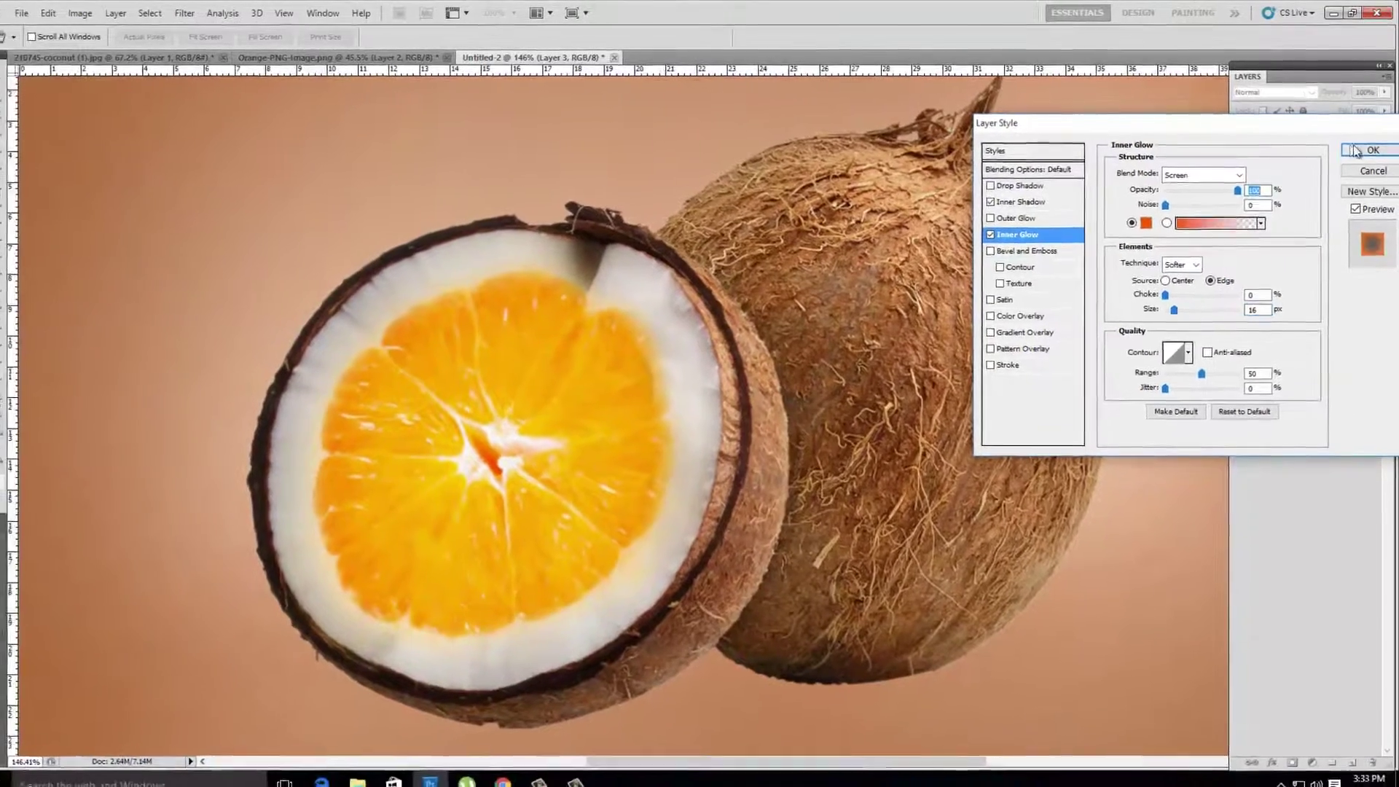
key("Return")
- Scale the orange slice to about 102.6% and nudge it up into the coconut half
scroll(699, 397, "up", 2)
scroll(583, 425, "up", 2)
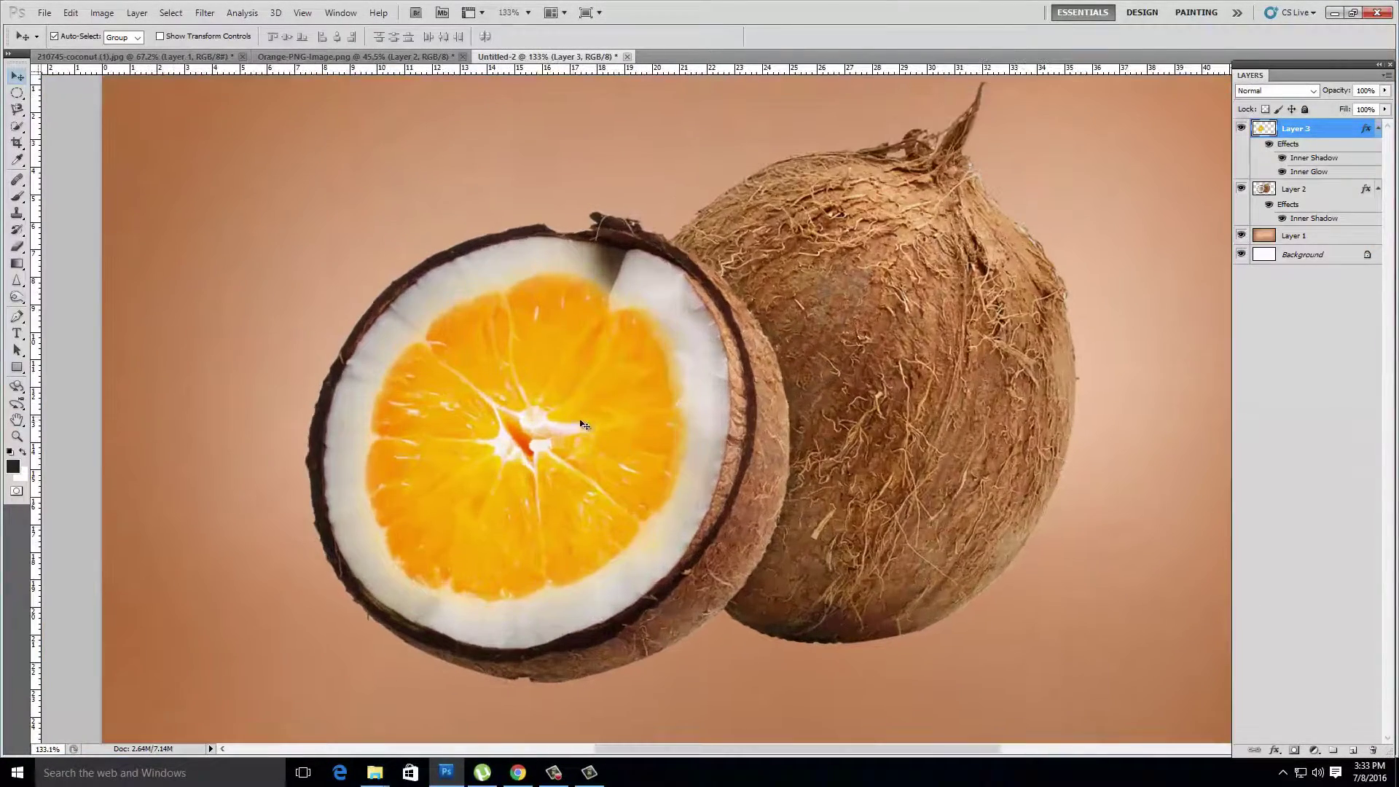
key("ctrl+t")
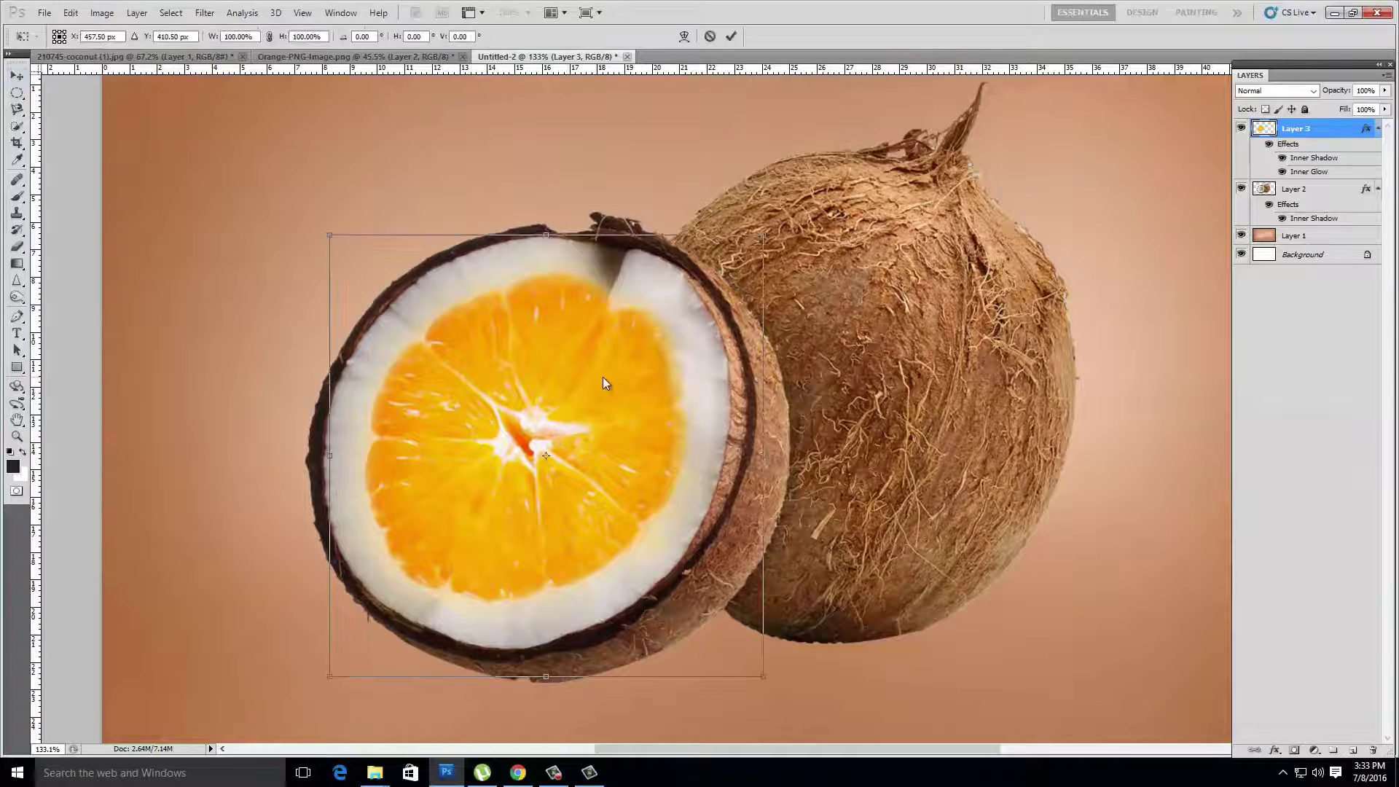
right_click(602, 377)
left_click(644, 334)
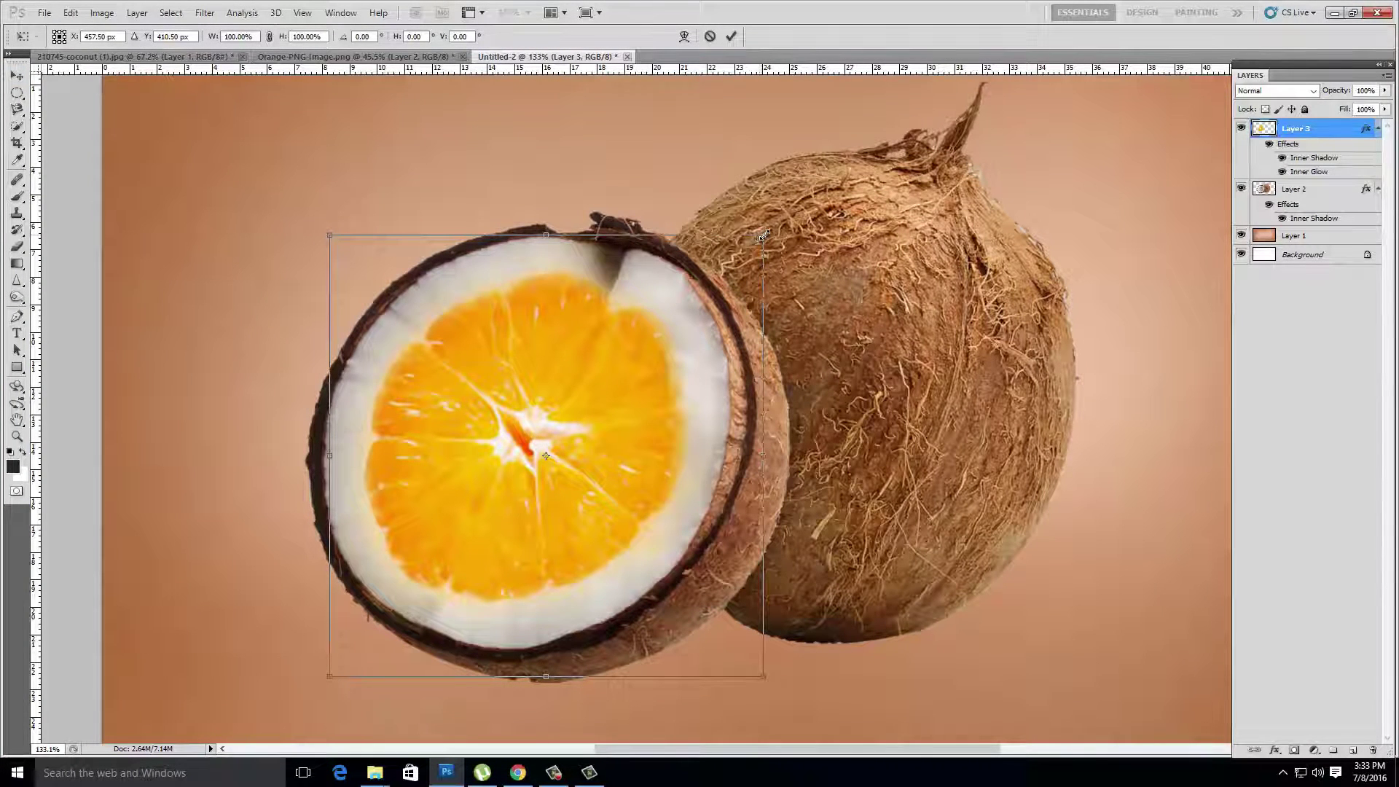
left_click_drag(764, 234, 768, 230)
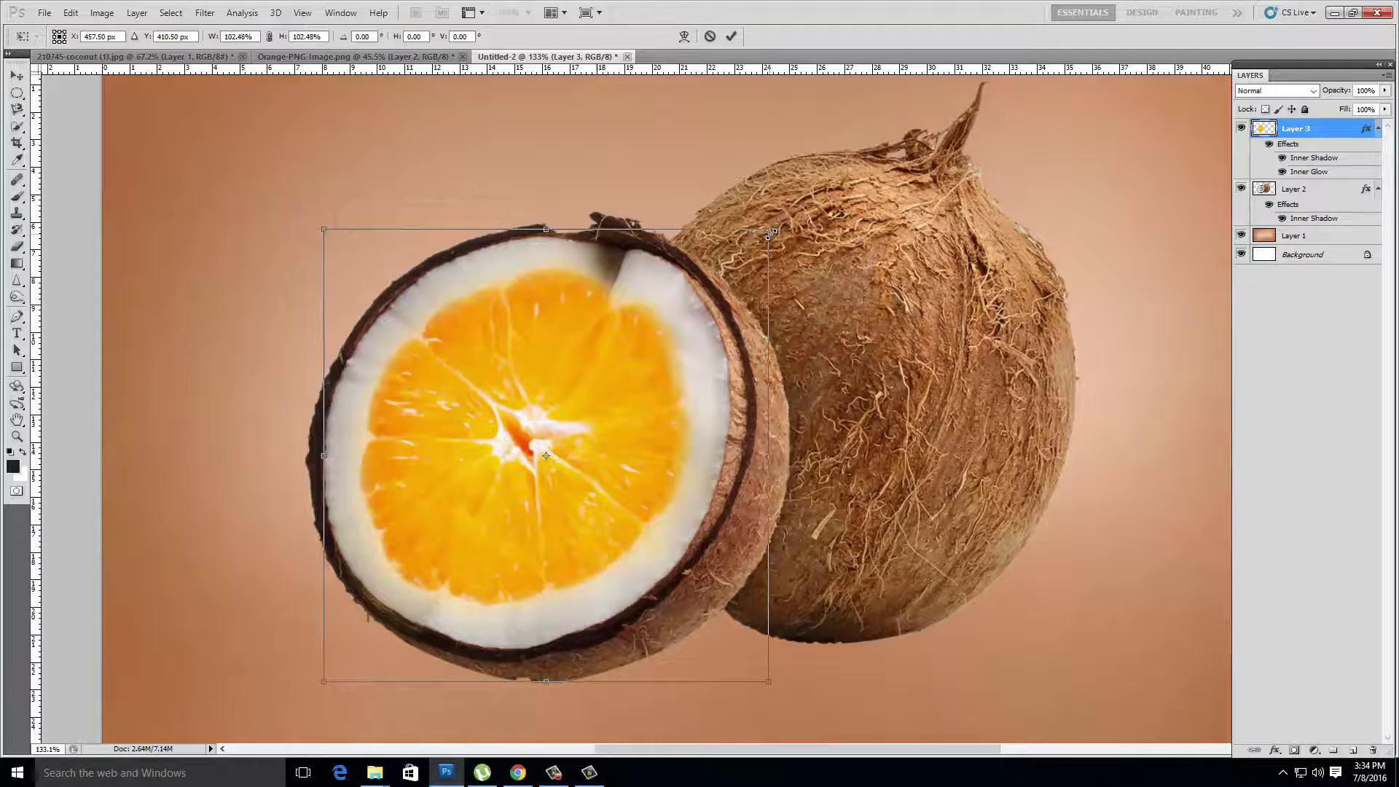
left_click_drag(621, 384, 623, 378)
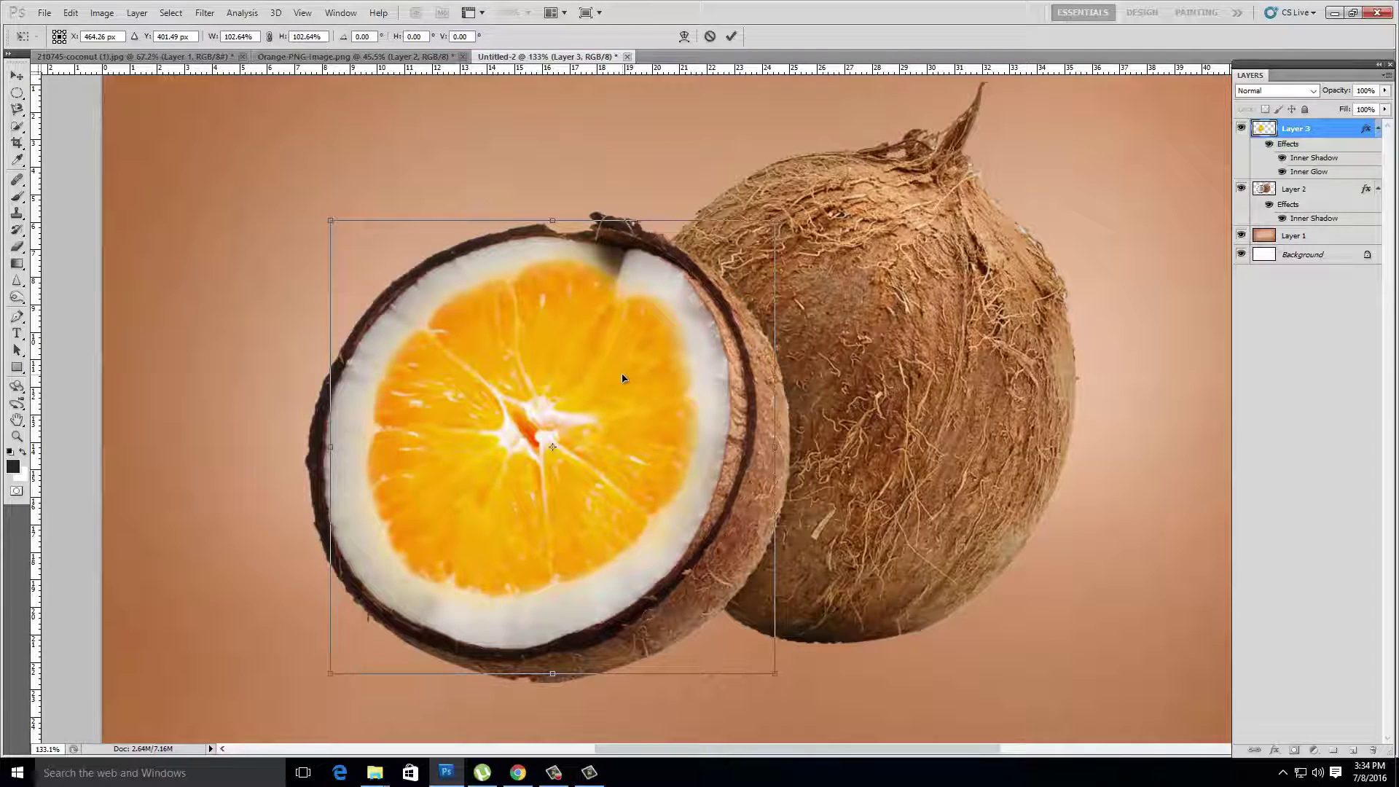
key("Left")
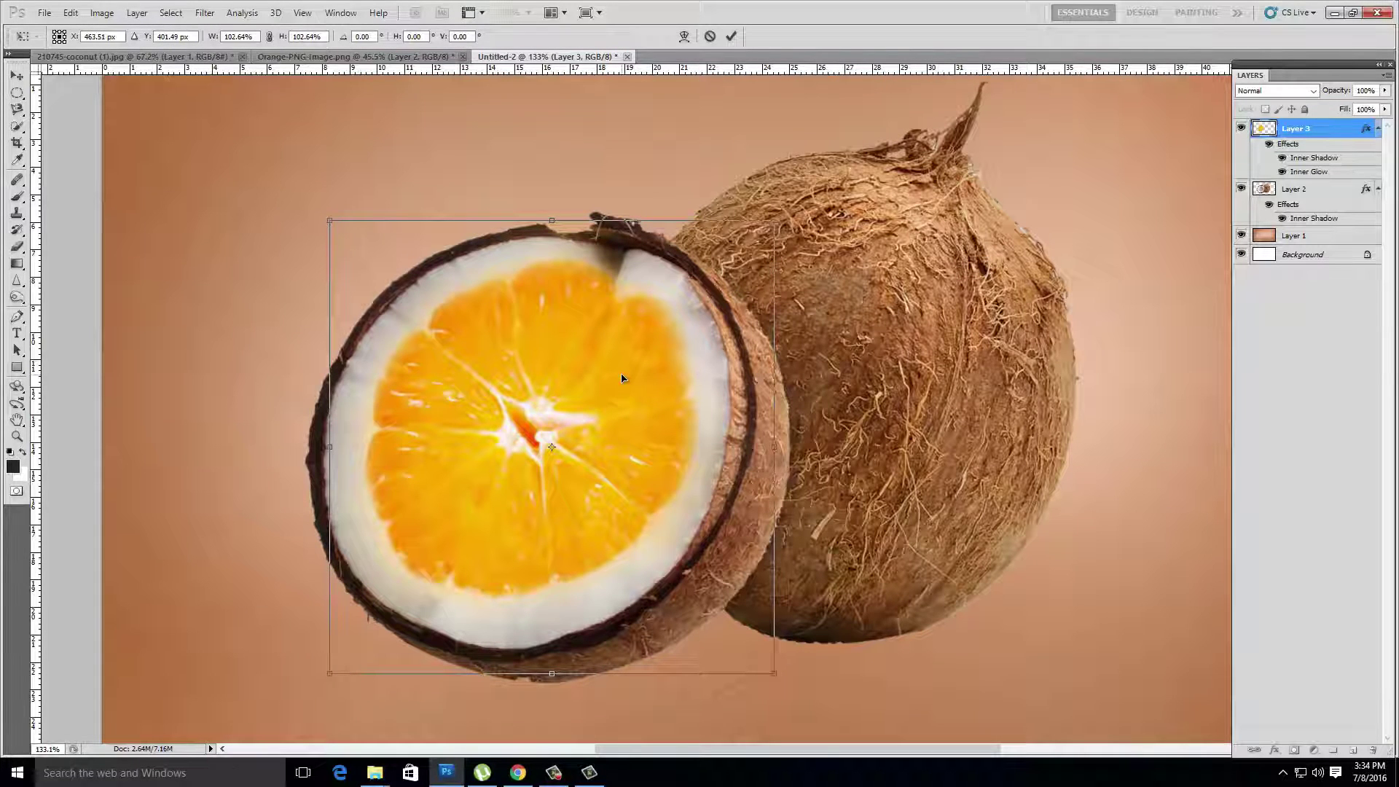
key("Return")
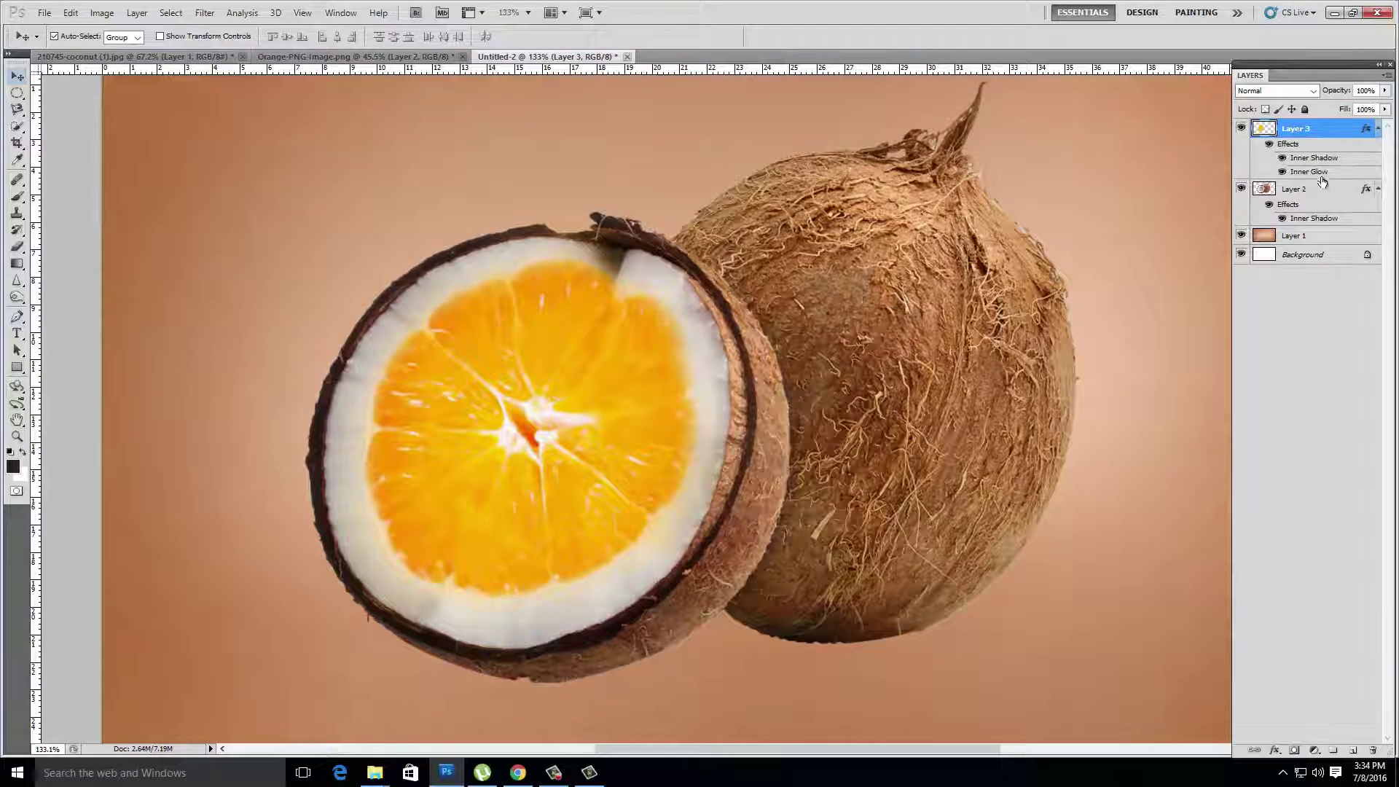
- Give Layer 2 a larger Inner Shadow in brown 773716 sampled from the coconut
left_click(1316, 192)
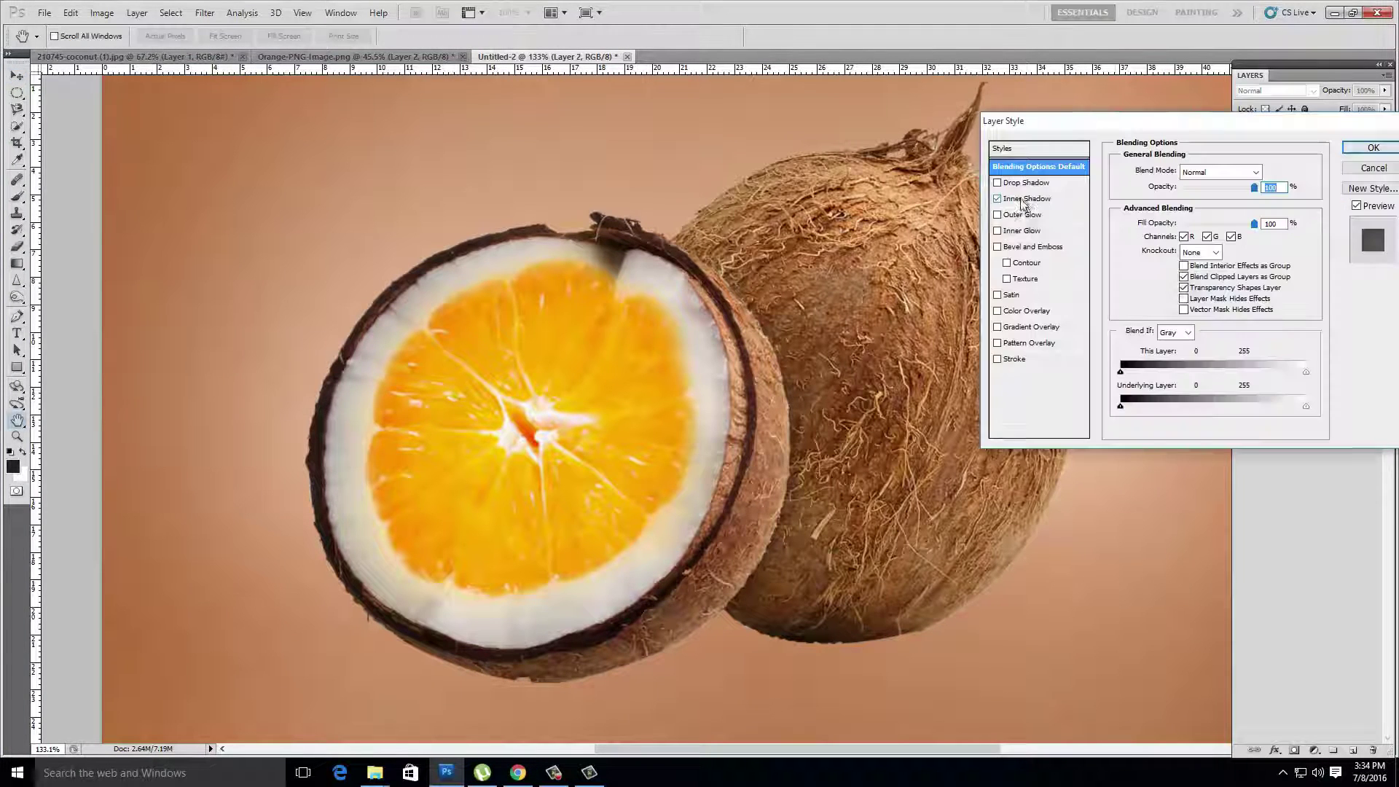
left_click(1025, 201)
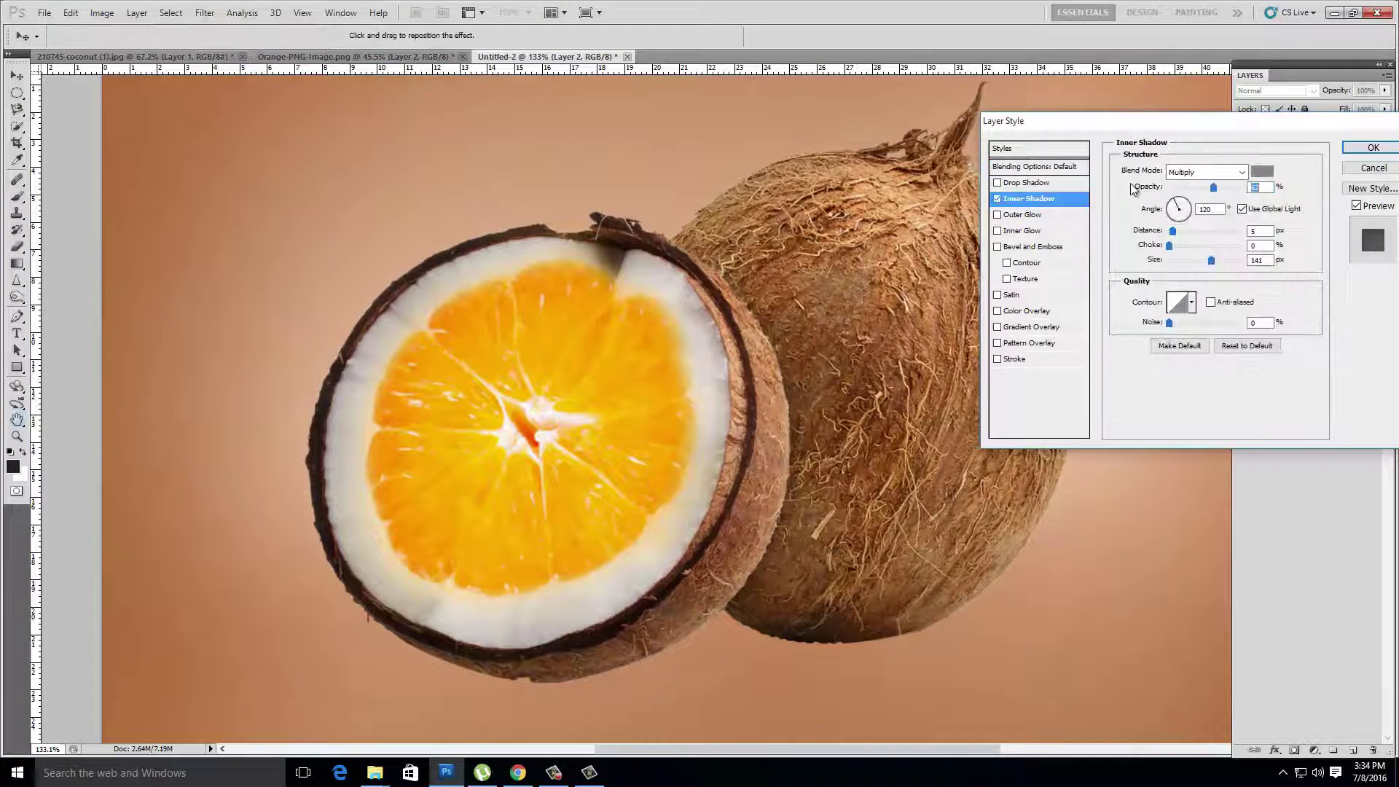
left_click(1262, 171)
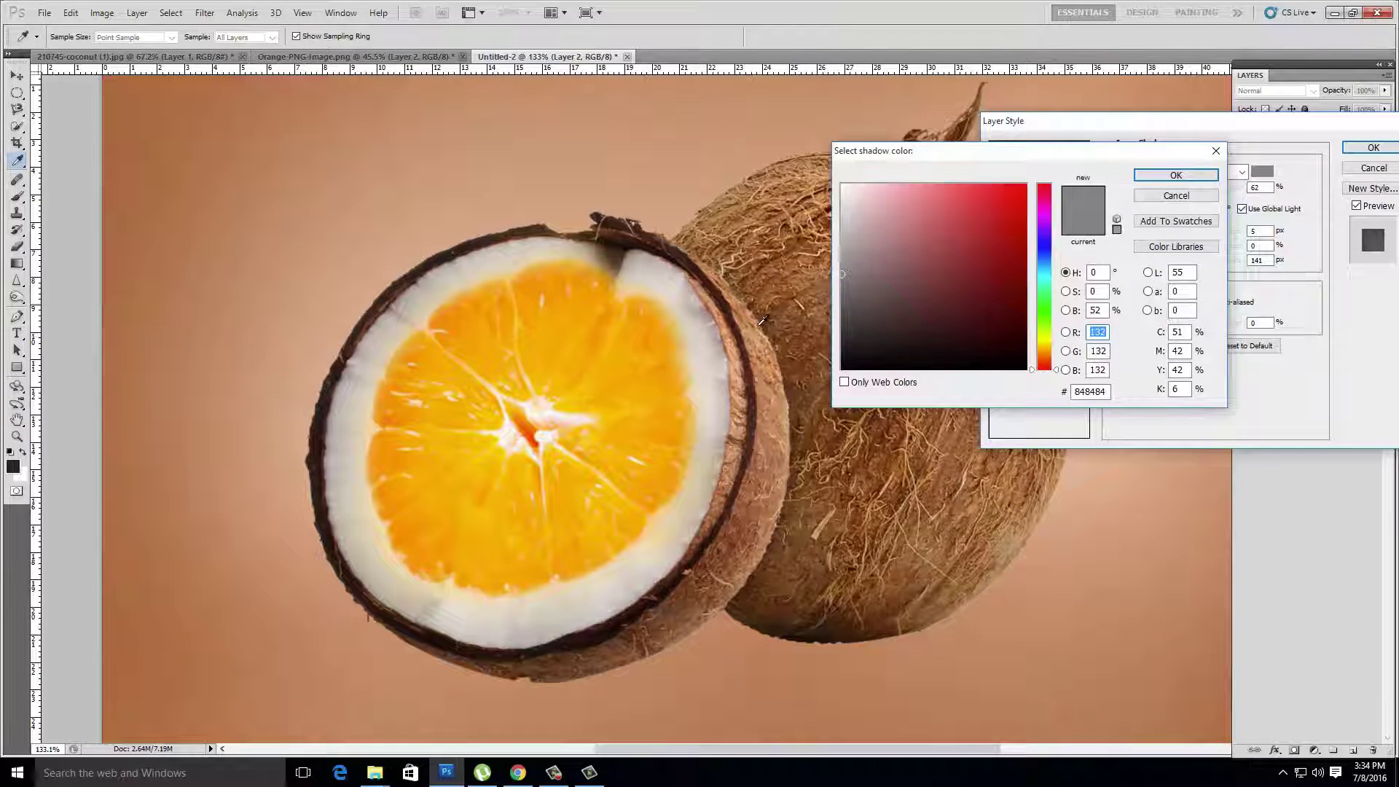
left_click(783, 301)
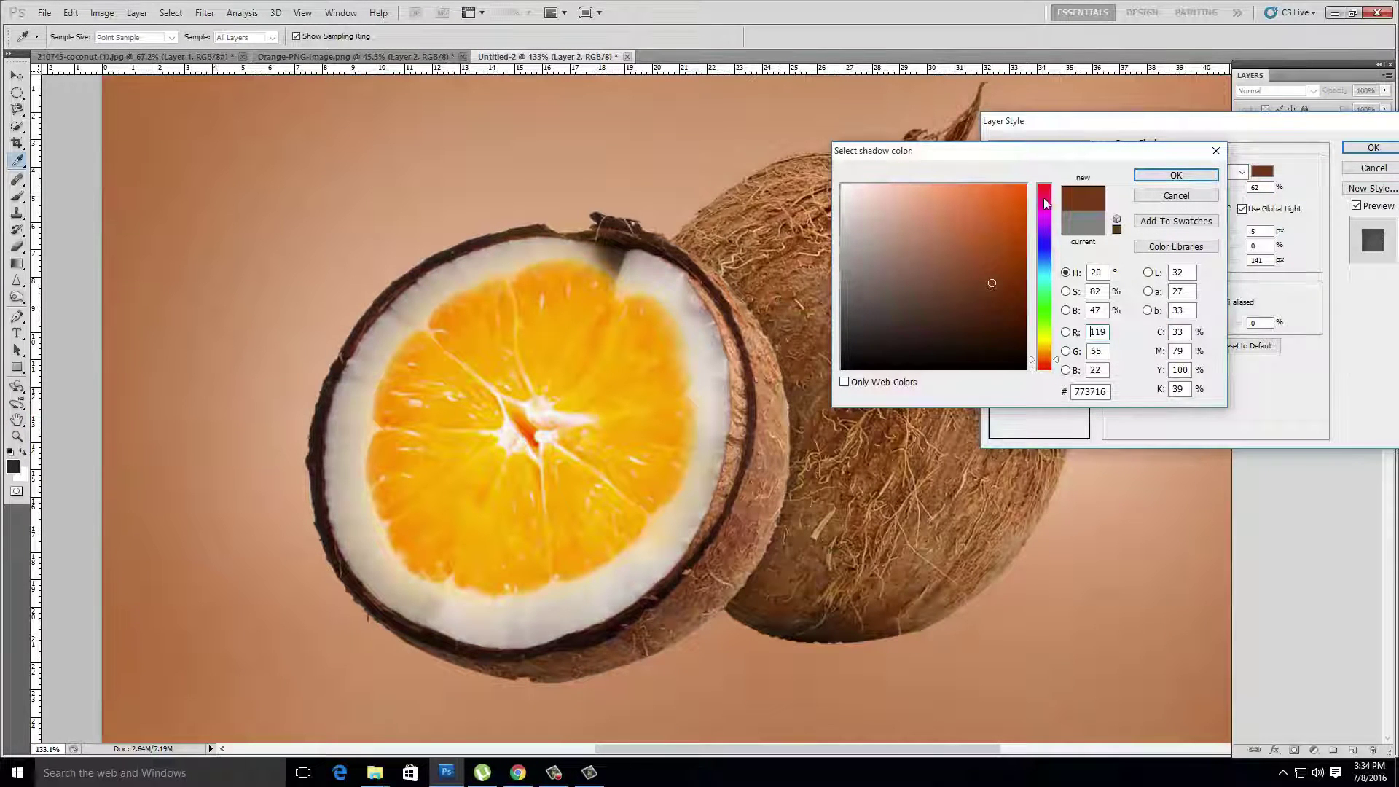
left_click(1171, 175)
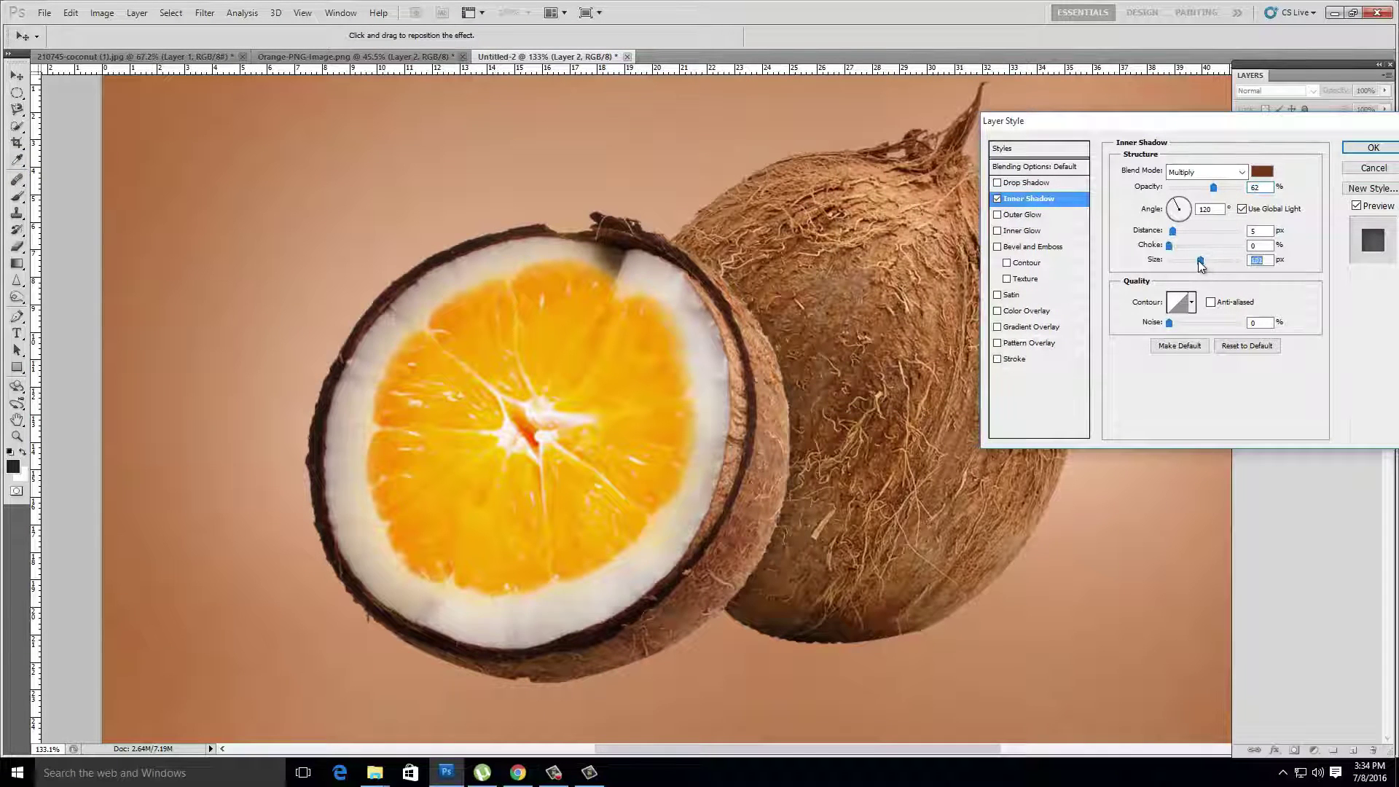
left_click_drag(1200, 261, 1226, 265)
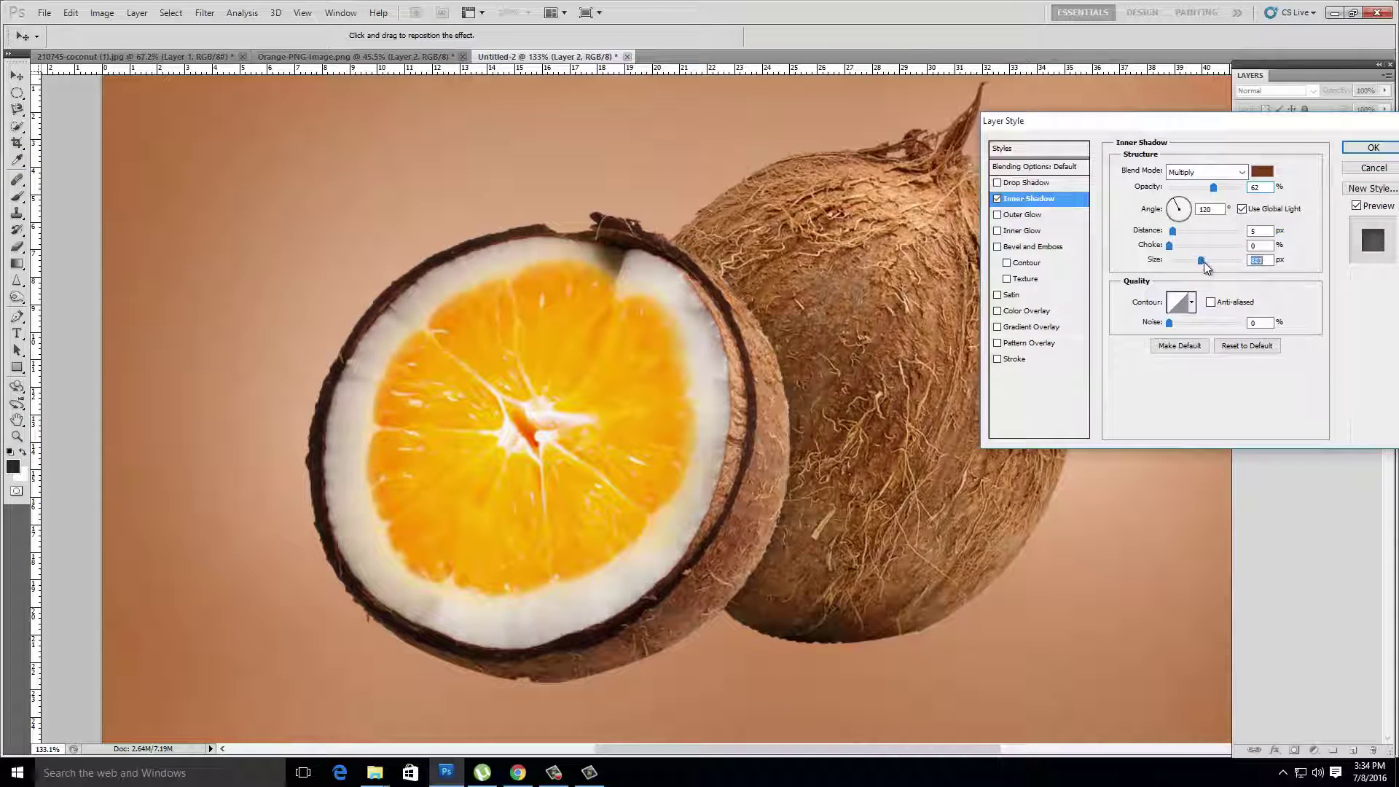
left_click(1373, 147)
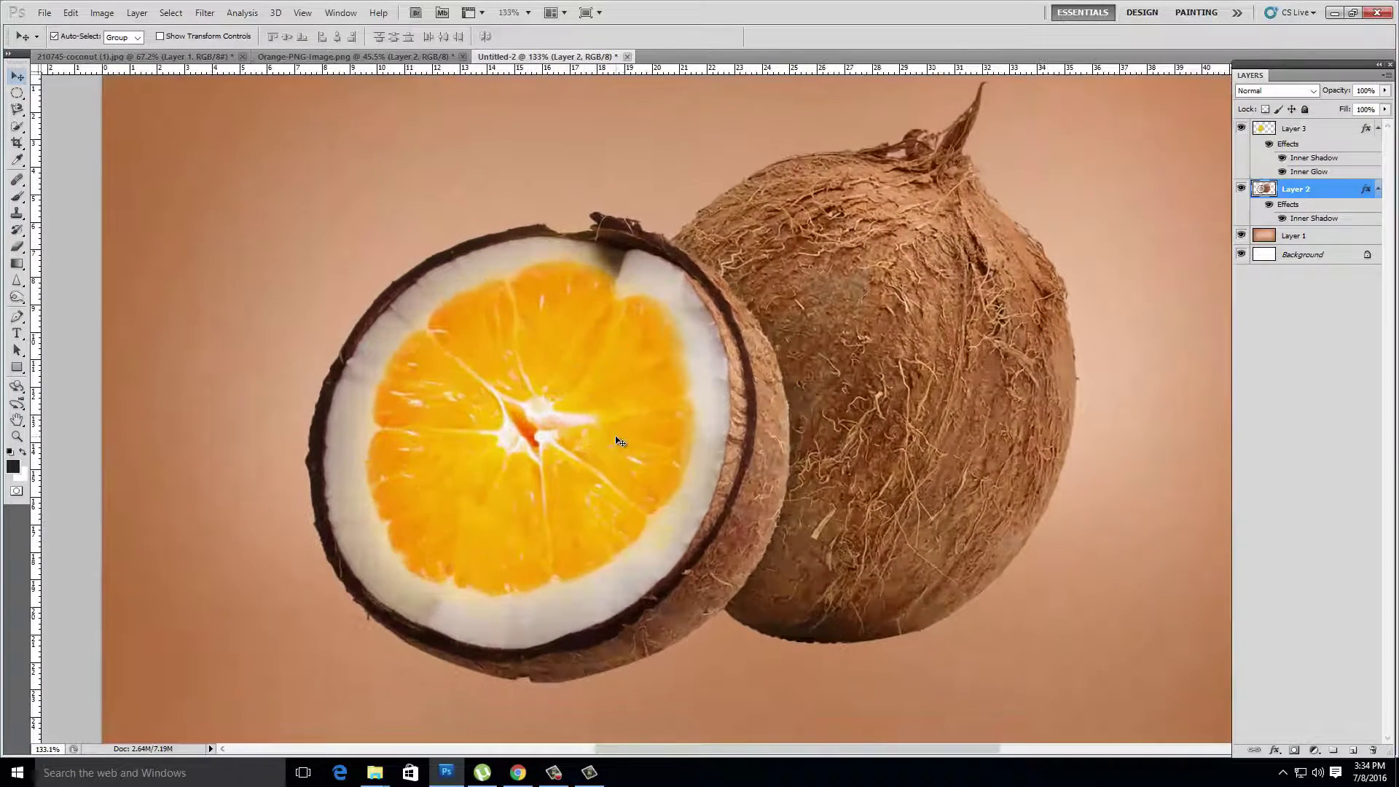
- Dodge the orange slice's midtones at 70% near the rind with a 45 px brush
left_click(612, 439)
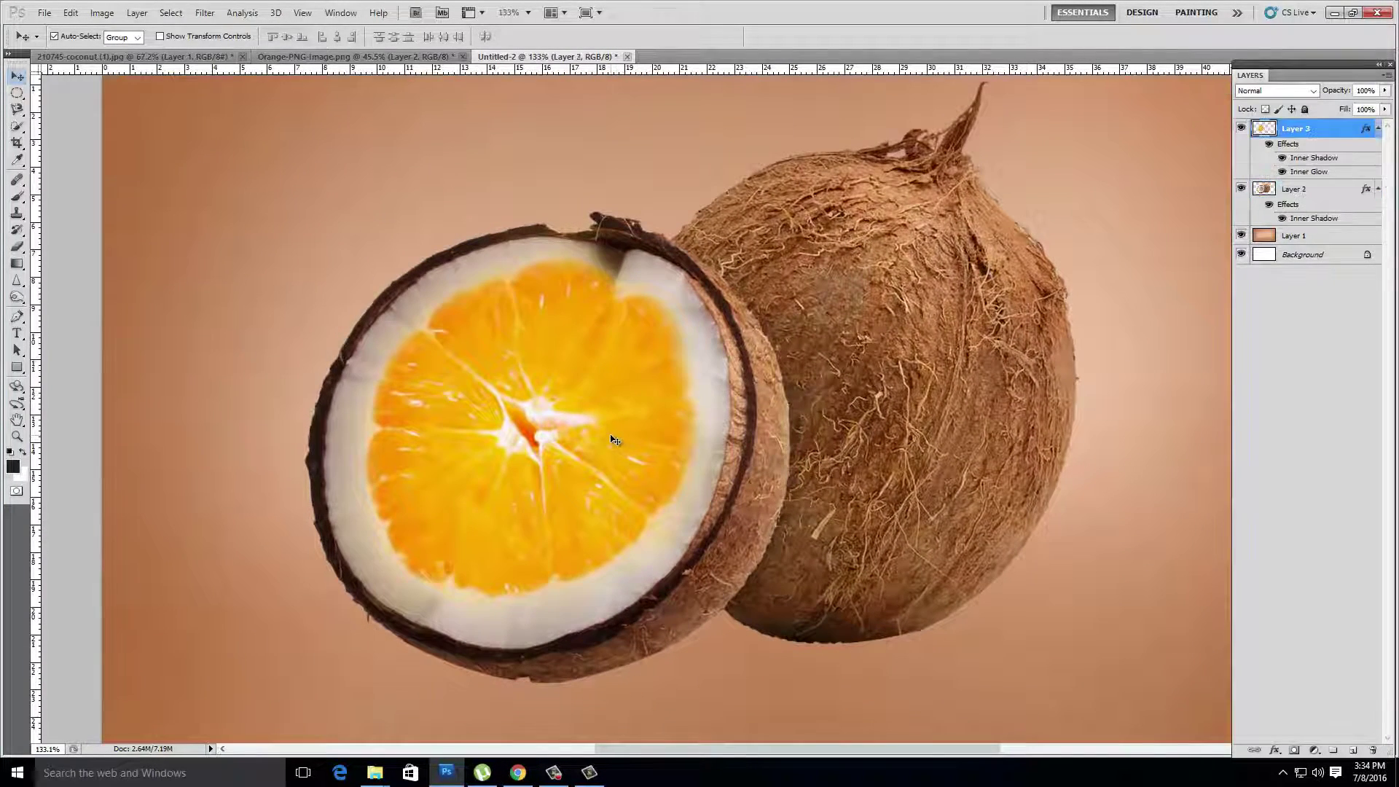
left_click(16, 297)
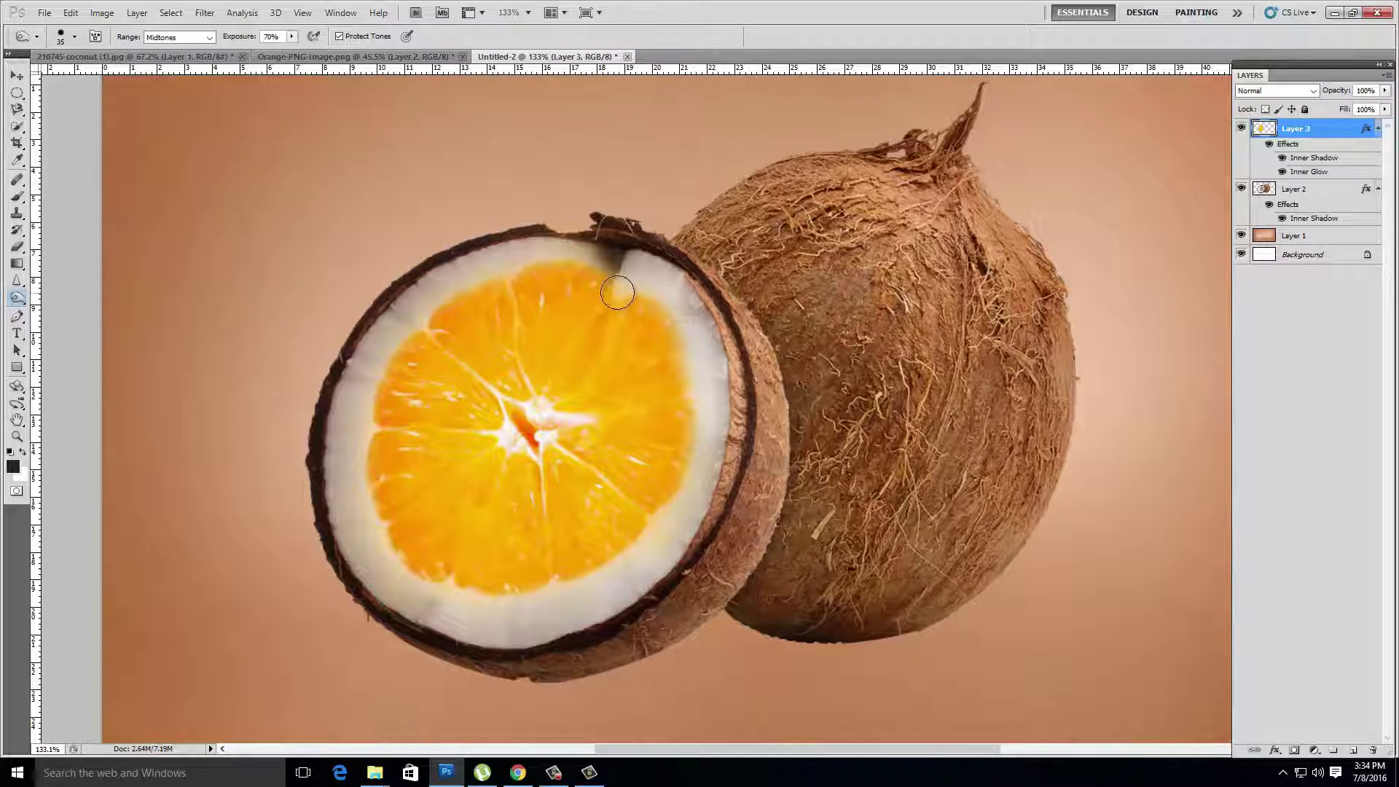
mouse_move(562, 274)
left_mouse_down()
mouse_move(617, 281)
mouse_move(687, 406)
mouse_move(650, 518)
mouse_move(525, 568)
mouse_move(446, 562)
mouse_move(509, 575)
mouse_move(395, 492)
mouse_move(406, 525)
mouse_move(422, 398)
mouse_move(462, 318)
mouse_move(452, 398)
mouse_move(522, 353)
mouse_move(500, 312)
mouse_move(627, 393)
mouse_move(659, 353)
mouse_move(646, 452)
mouse_move(593, 468)
mouse_move(578, 506)
mouse_move(542, 516)
mouse_move(506, 474)
mouse_move(466, 481)
mouse_move(422, 422)
mouse_move(569, 270)
mouse_move(671, 413)
mouse_move(562, 549)
mouse_move(400, 506)
mouse_move(461, 334)
mouse_move(681, 371)
mouse_move(599, 540)
mouse_move(425, 521)
mouse_move(506, 301)
mouse_move(685, 358)
mouse_move(524, 352)
left_mouse_up()
key("bracketright")
key("bracketright")
- Enable an Inner Glow on the coconut half, coloured with brown sampled from the coconut
scroll(120, 169, "down", 2)
left_click(18, 76)
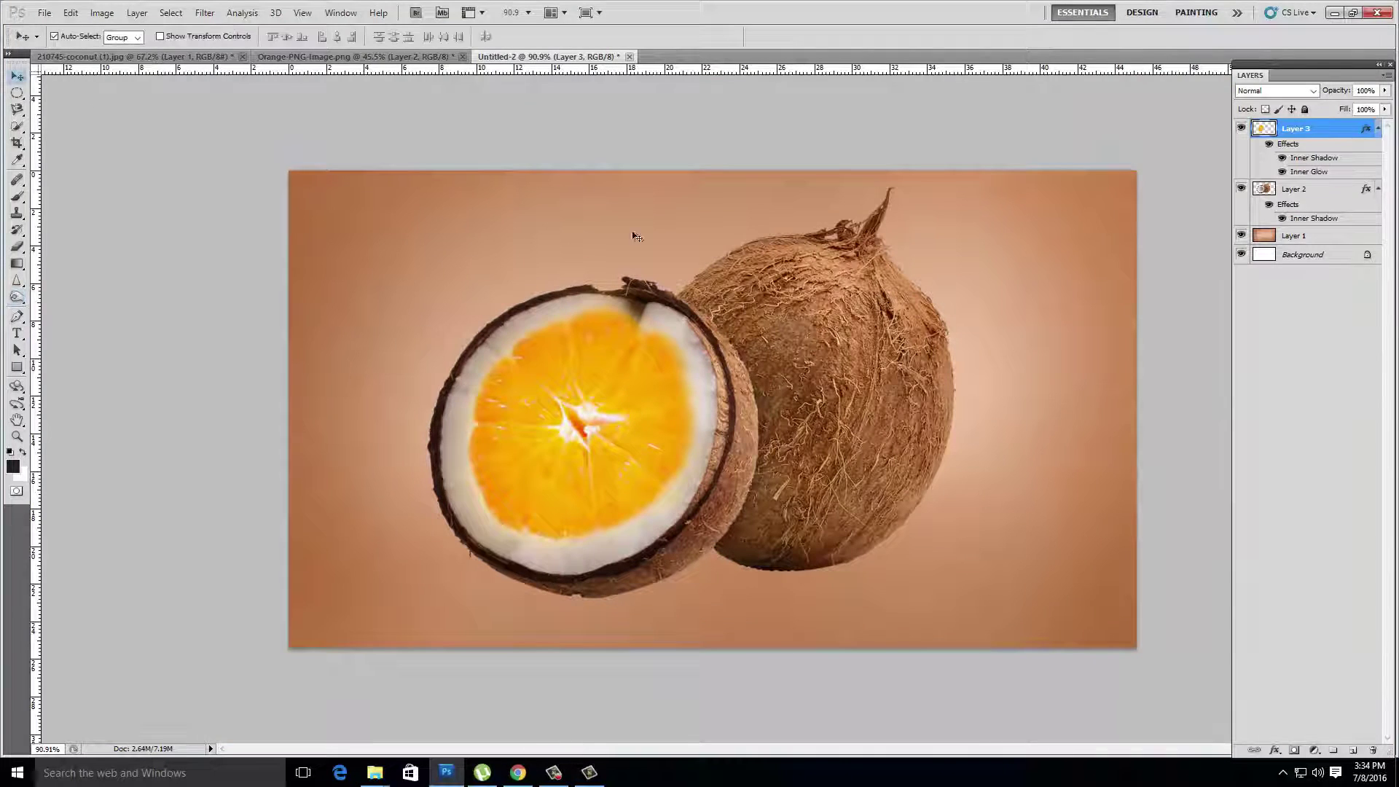
left_click(733, 281)
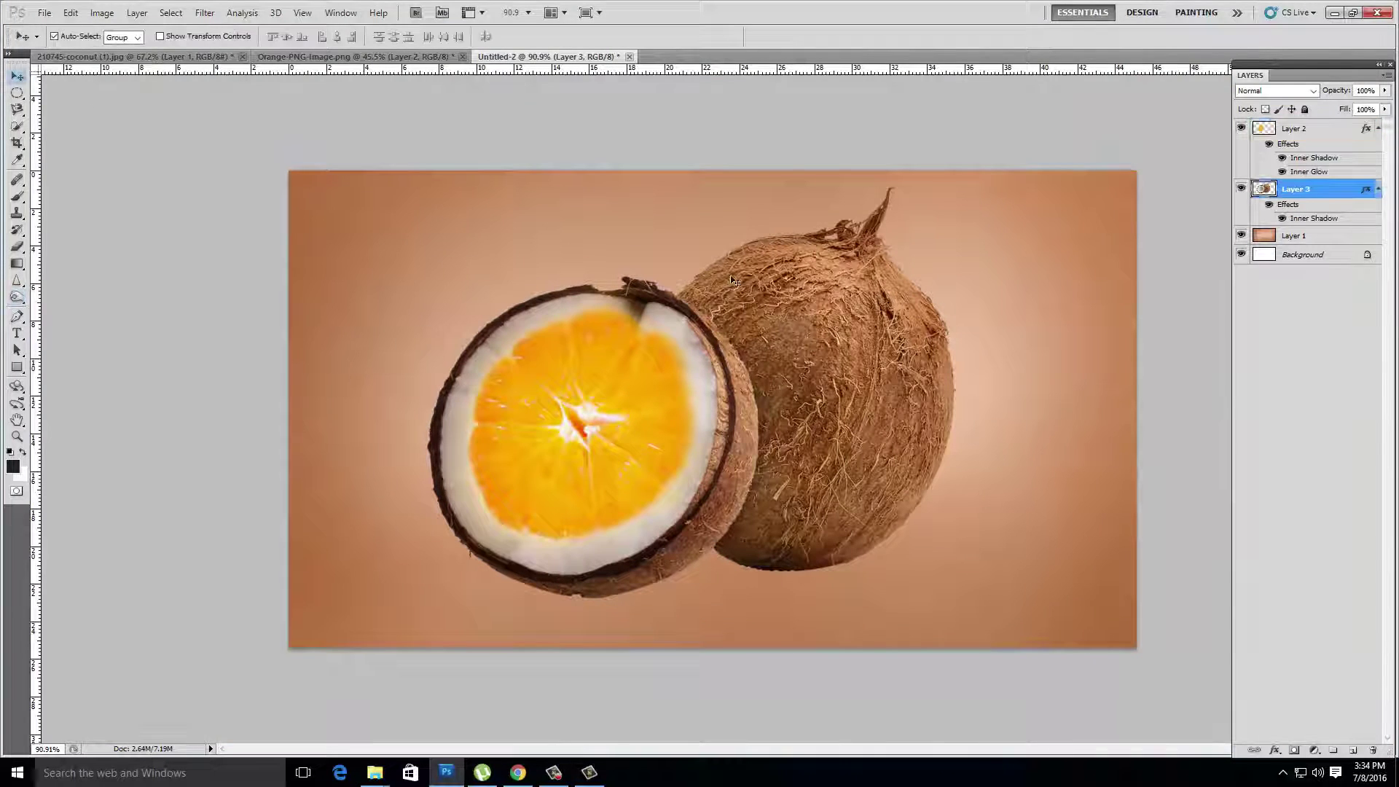
double_click(1346, 191)
left_click(1004, 216)
left_click(1033, 232)
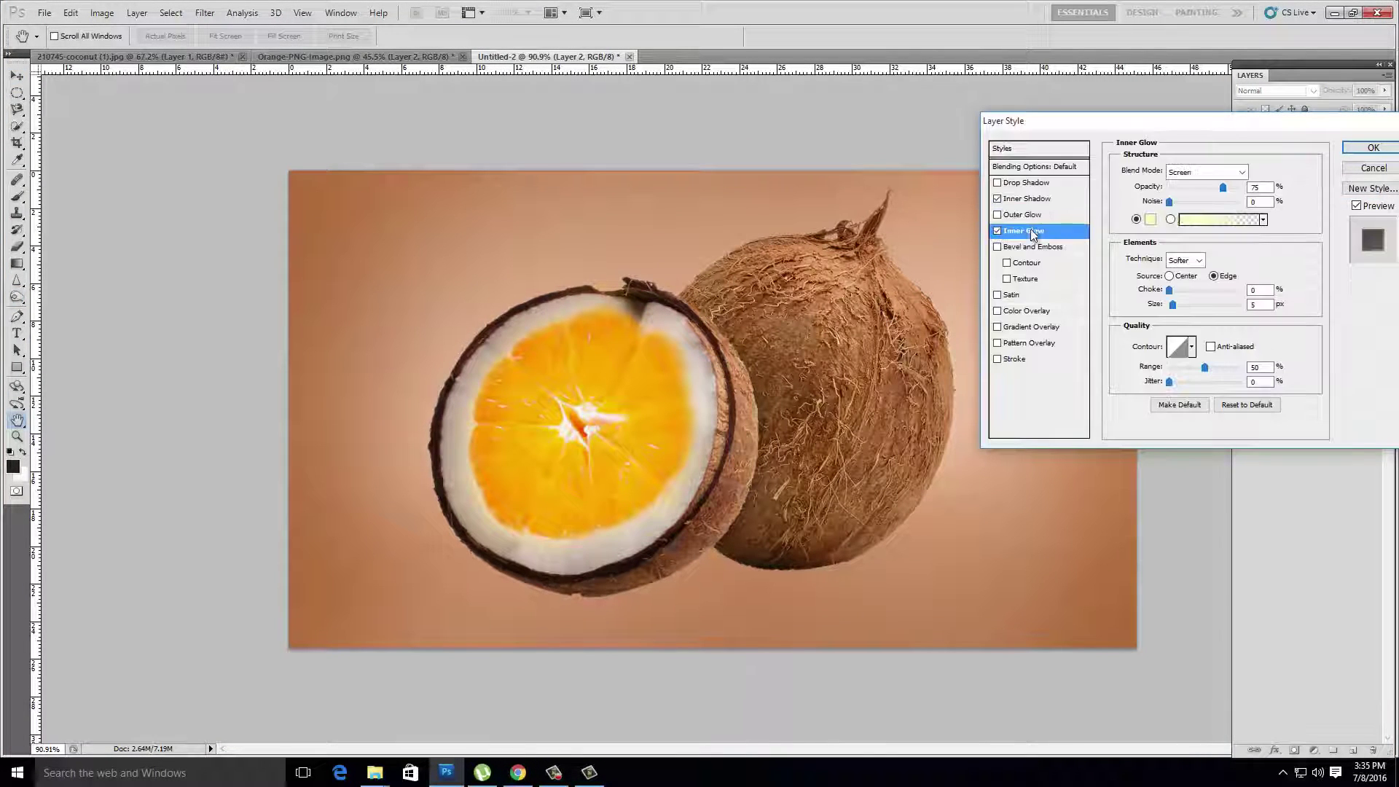
left_click(1151, 219)
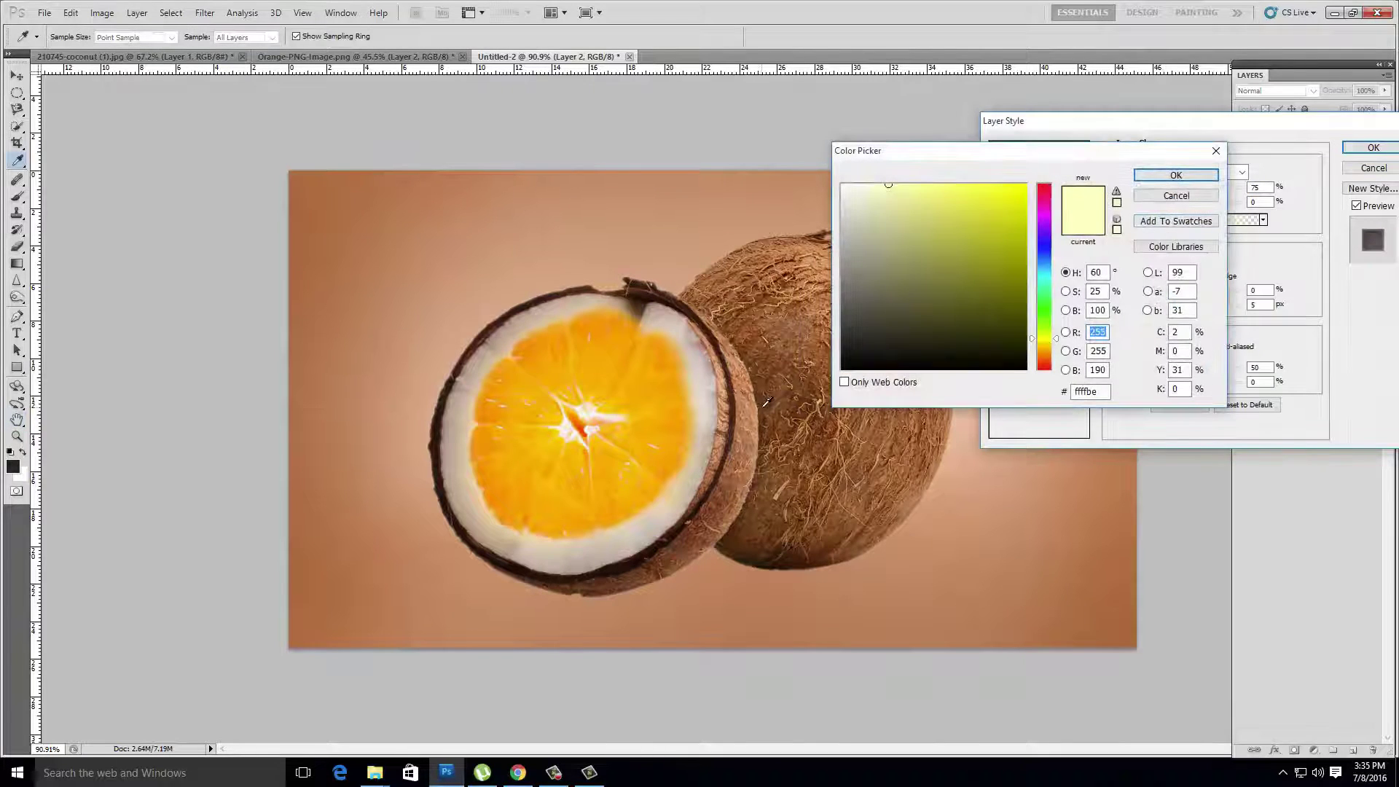
left_click(793, 362)
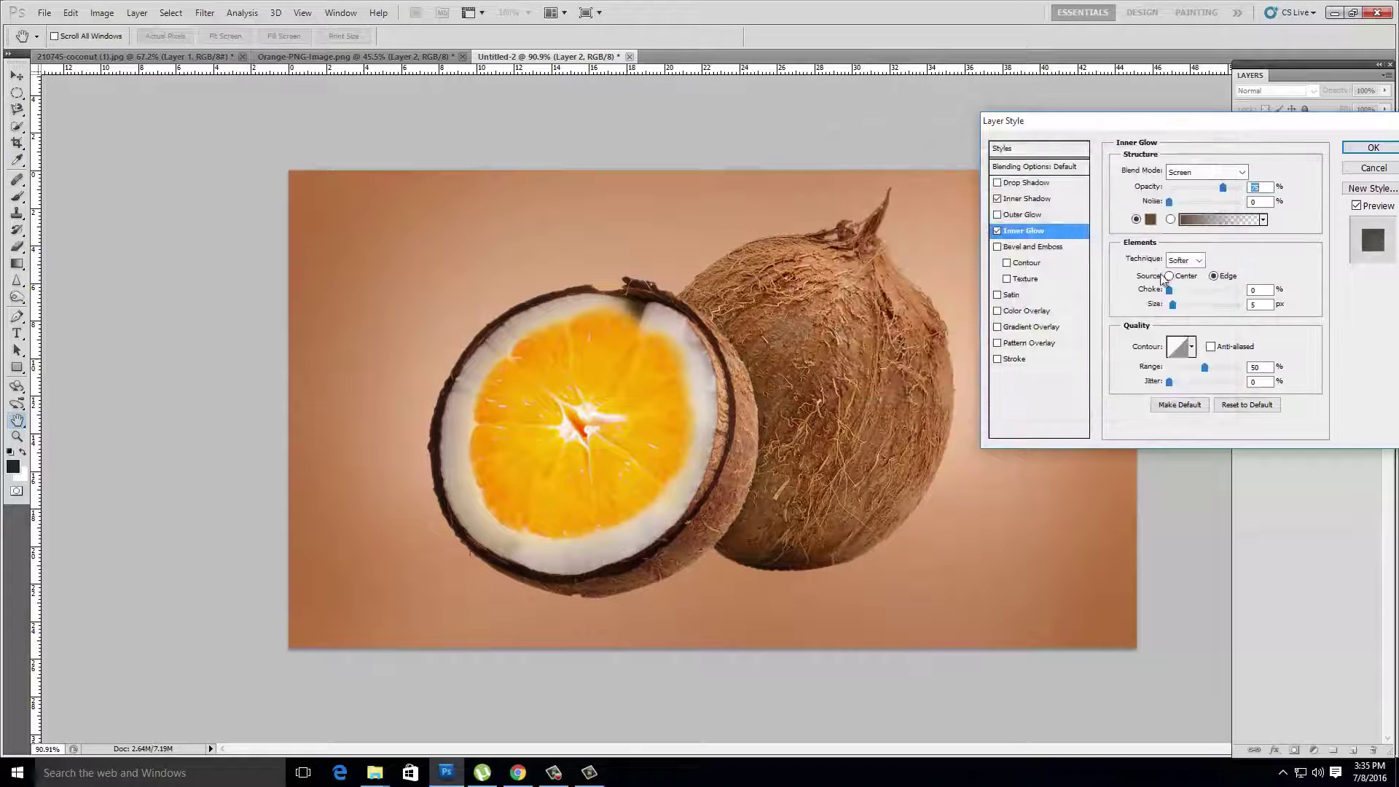
- Increase the coconut's inner glow size and apply the layer style
left_click_drag(1173, 306, 1187, 305)
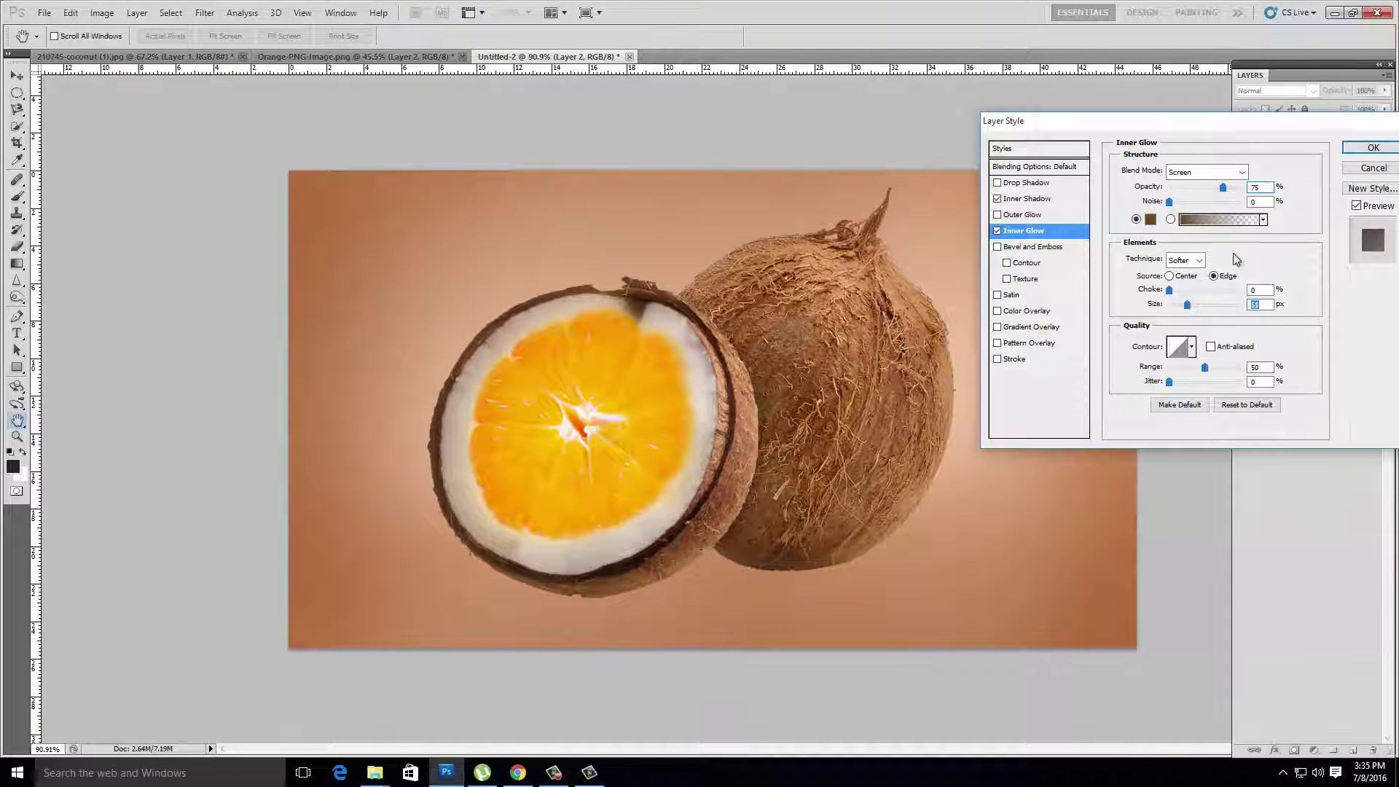
left_click(1372, 150)
scroll(628, 437, "down", 1)
scroll(628, 444, "down", 1)
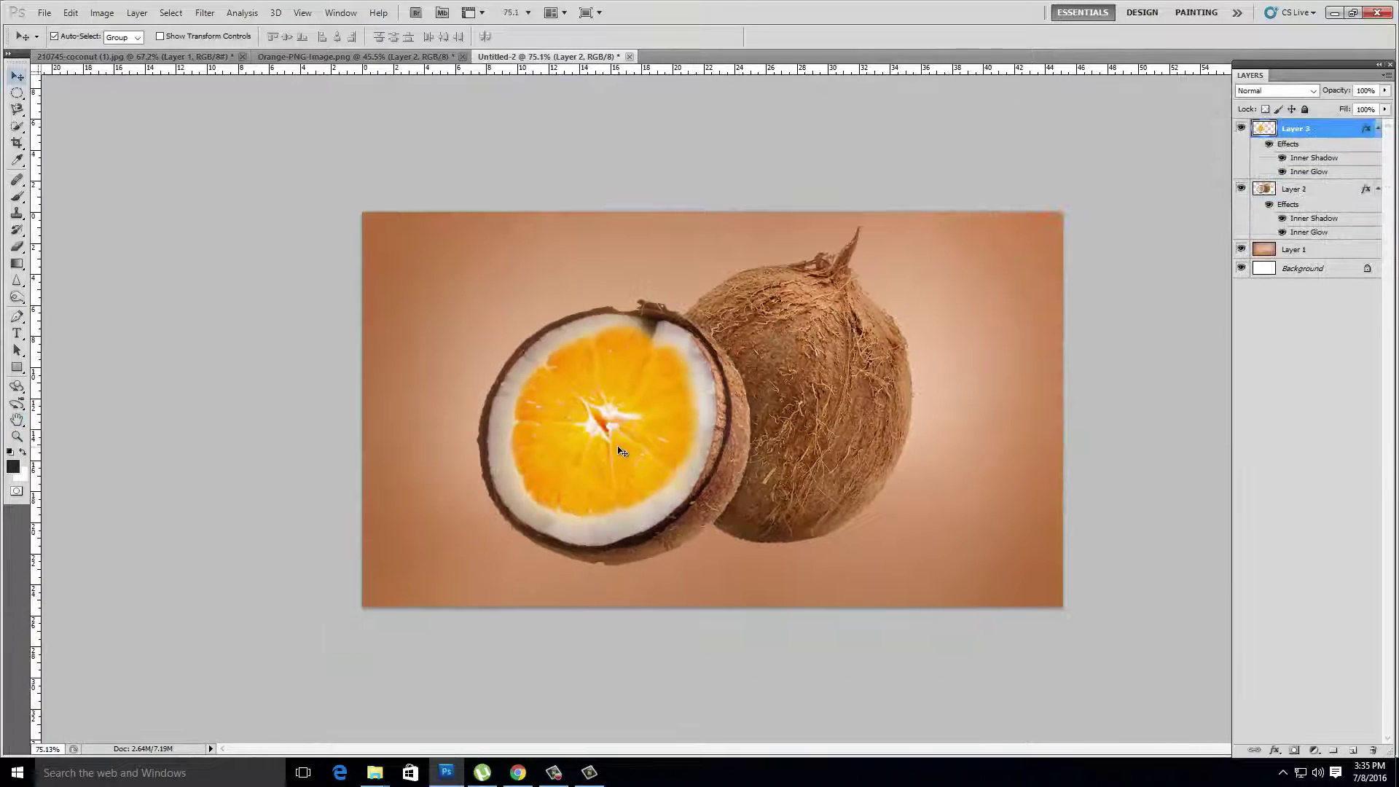
scroll(628, 454, "up", 1)
scroll(627, 453, "up", 1)
scroll(612, 448, "up", 1)
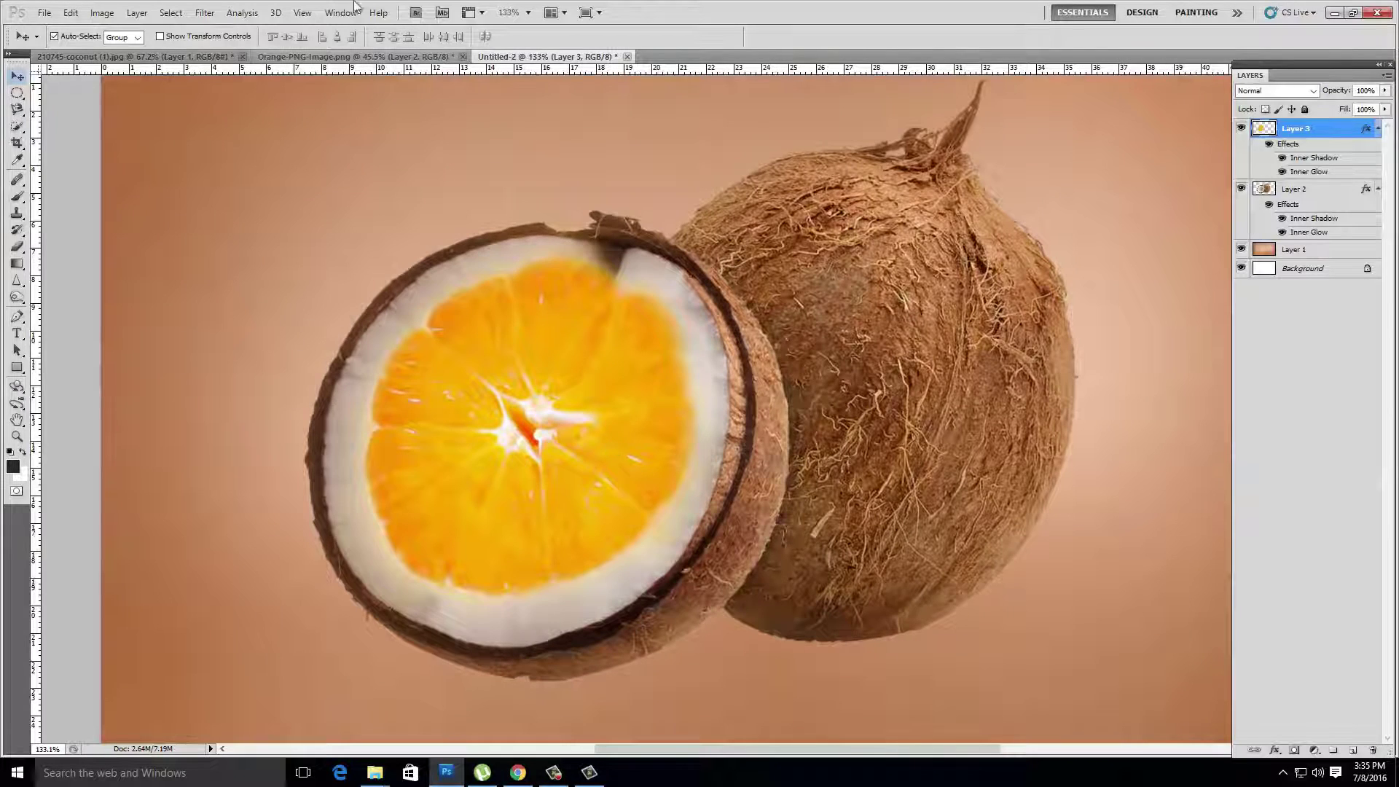
- Give Layer 3's orange slice a pale yellow Screen-mode Outer Glow with 13 px size and 4% spread
double_click(1346, 138)
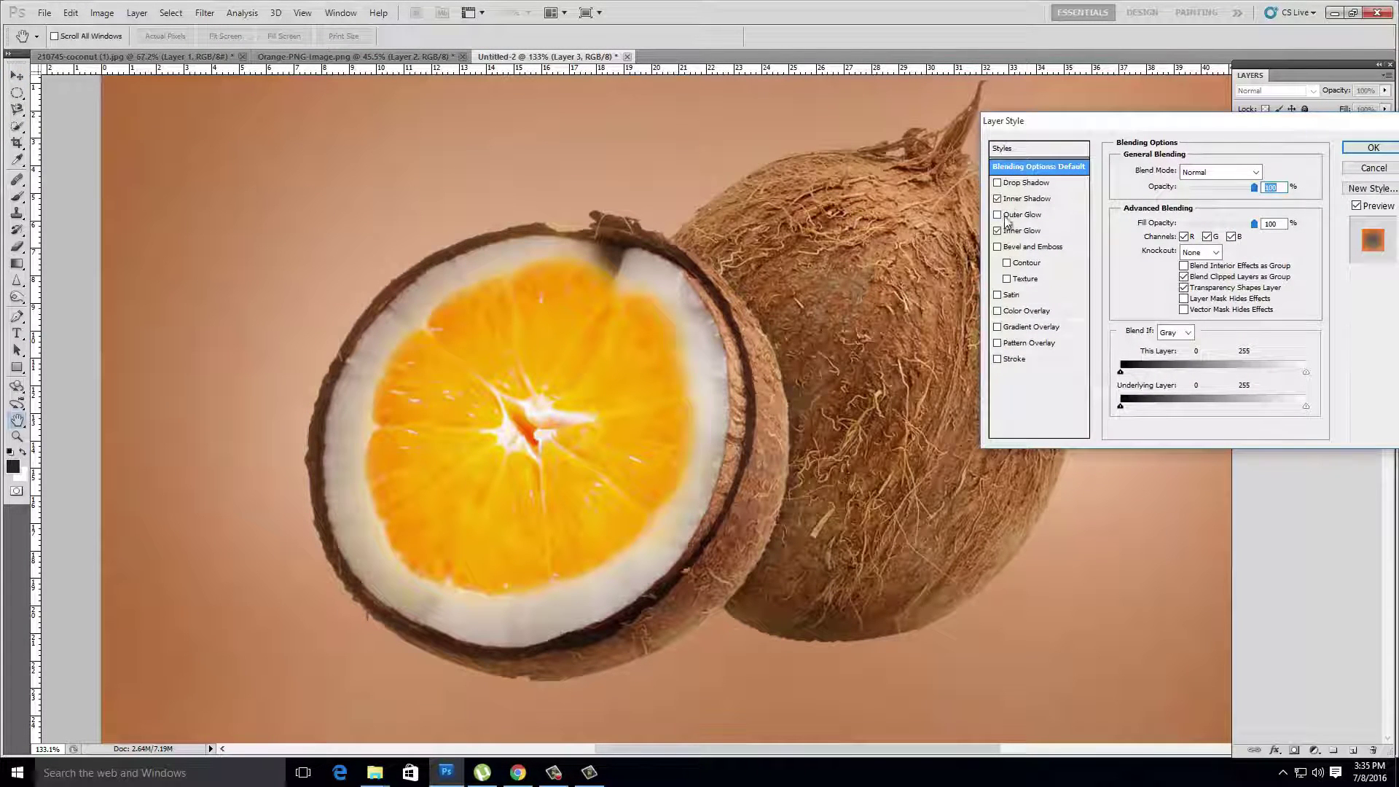
left_click(1005, 217)
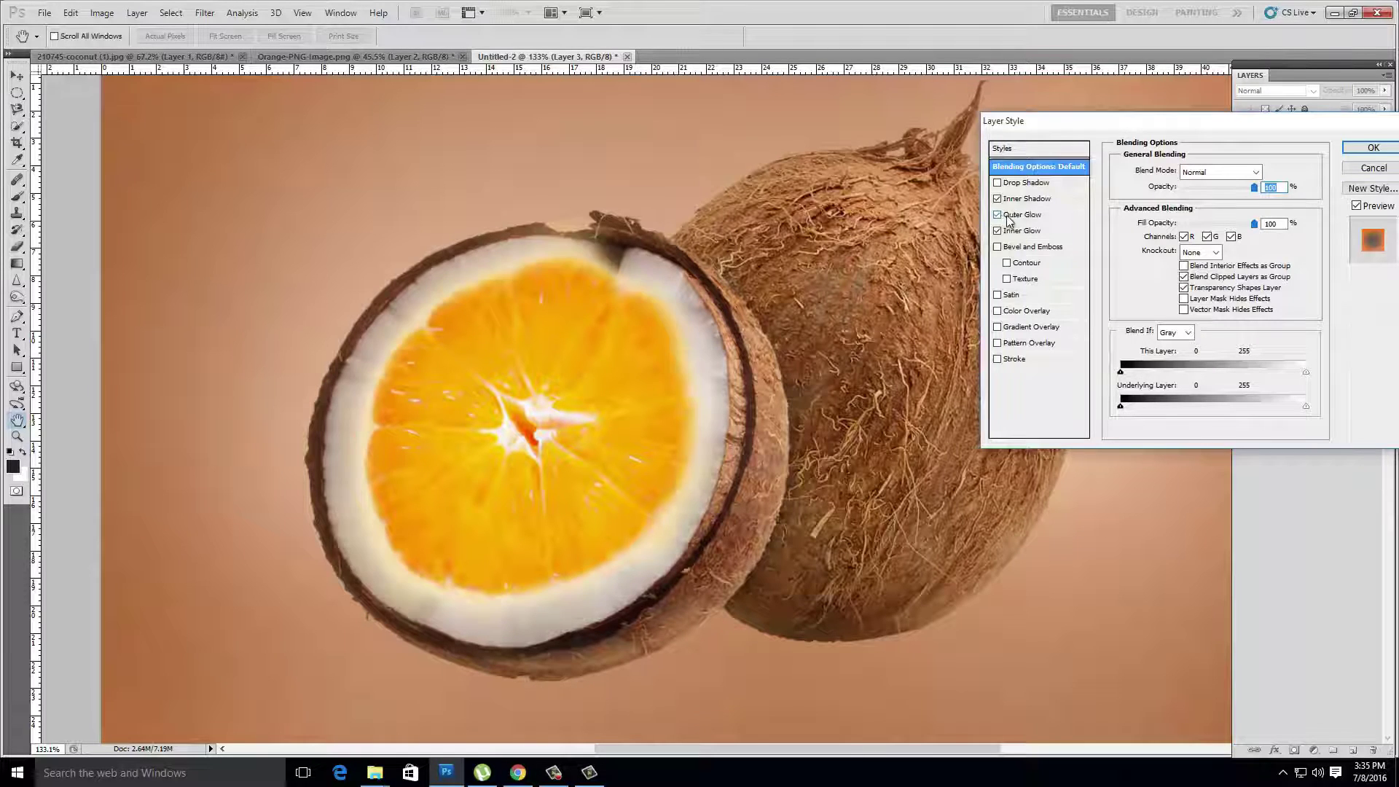
left_click(1020, 215)
left_click(1137, 217)
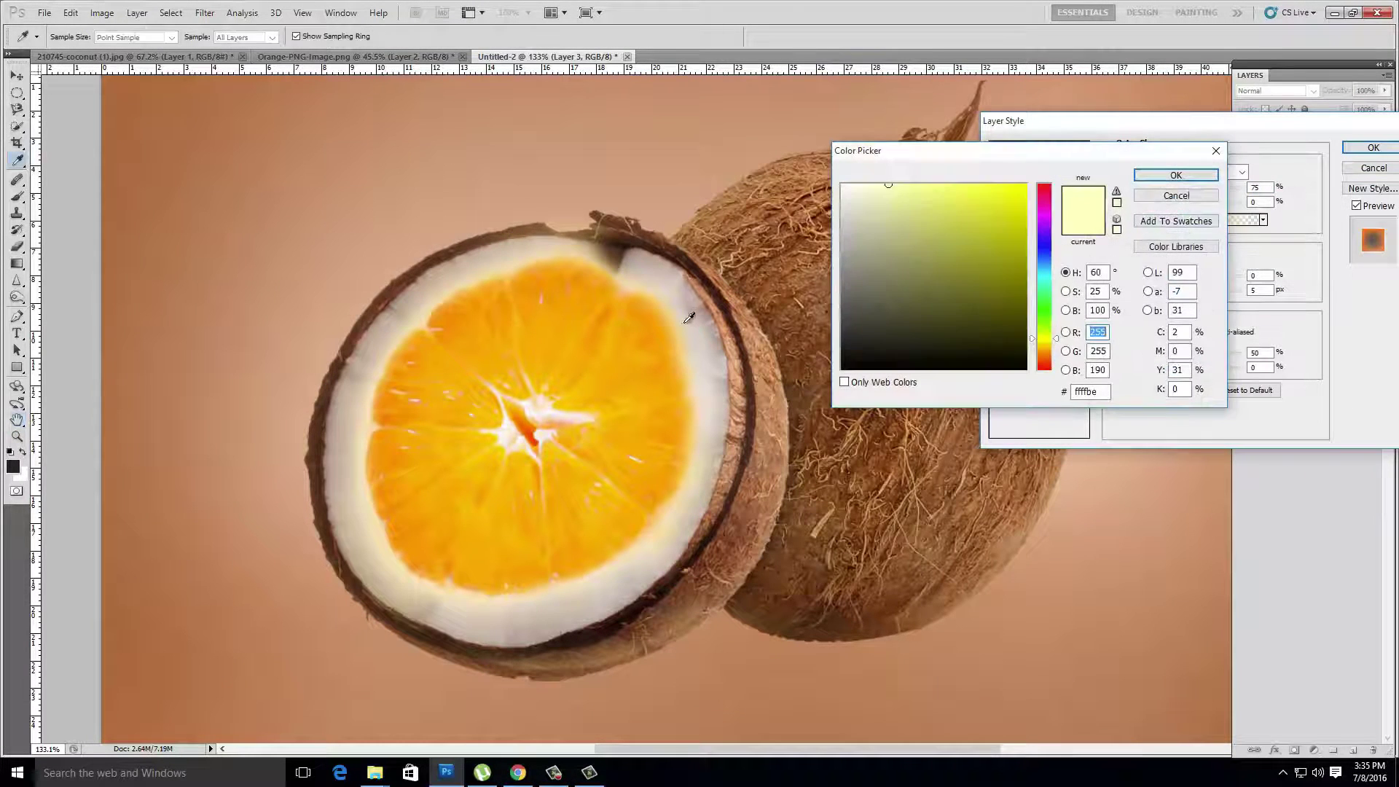
left_click(1155, 177)
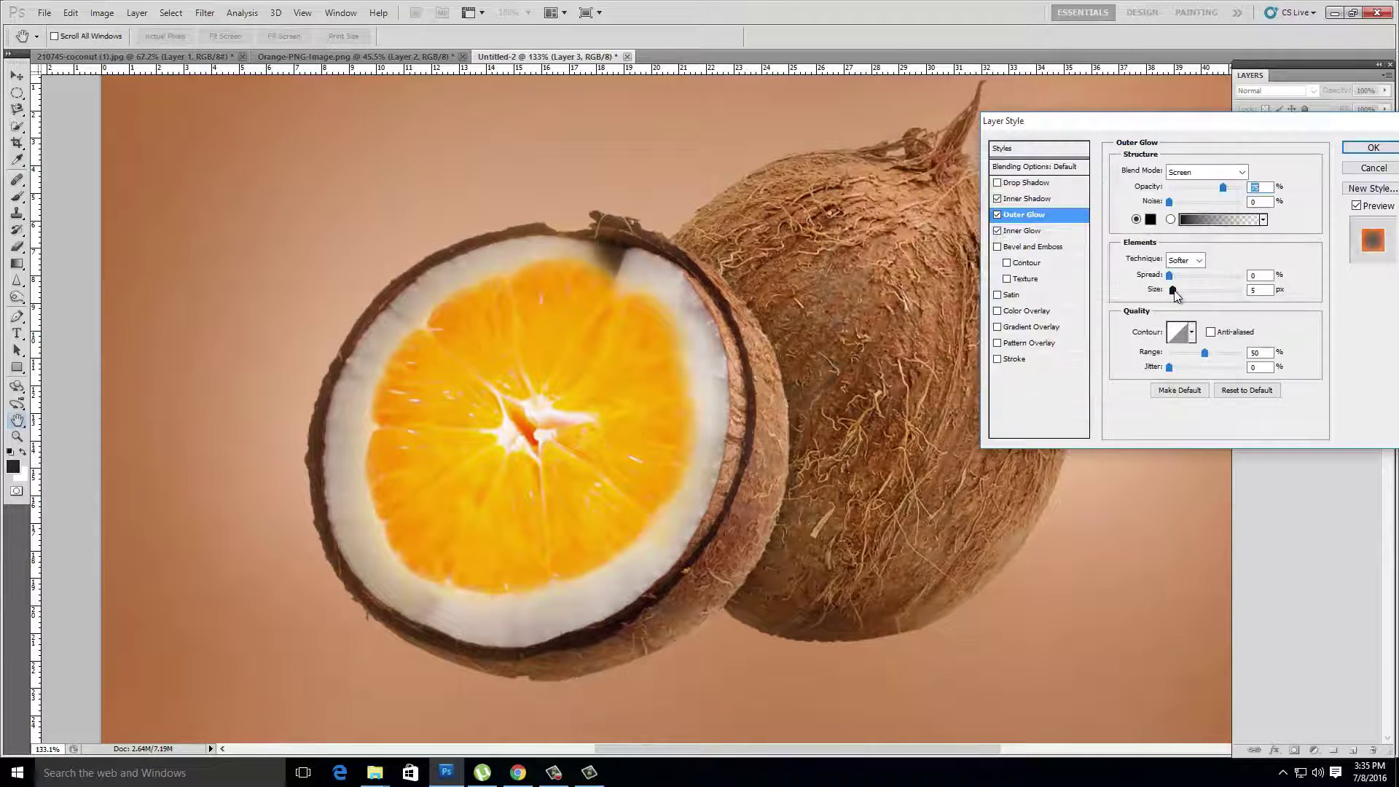
left_click_drag(1173, 290, 1180, 290)
left_click_drag(1175, 296, 1169, 279)
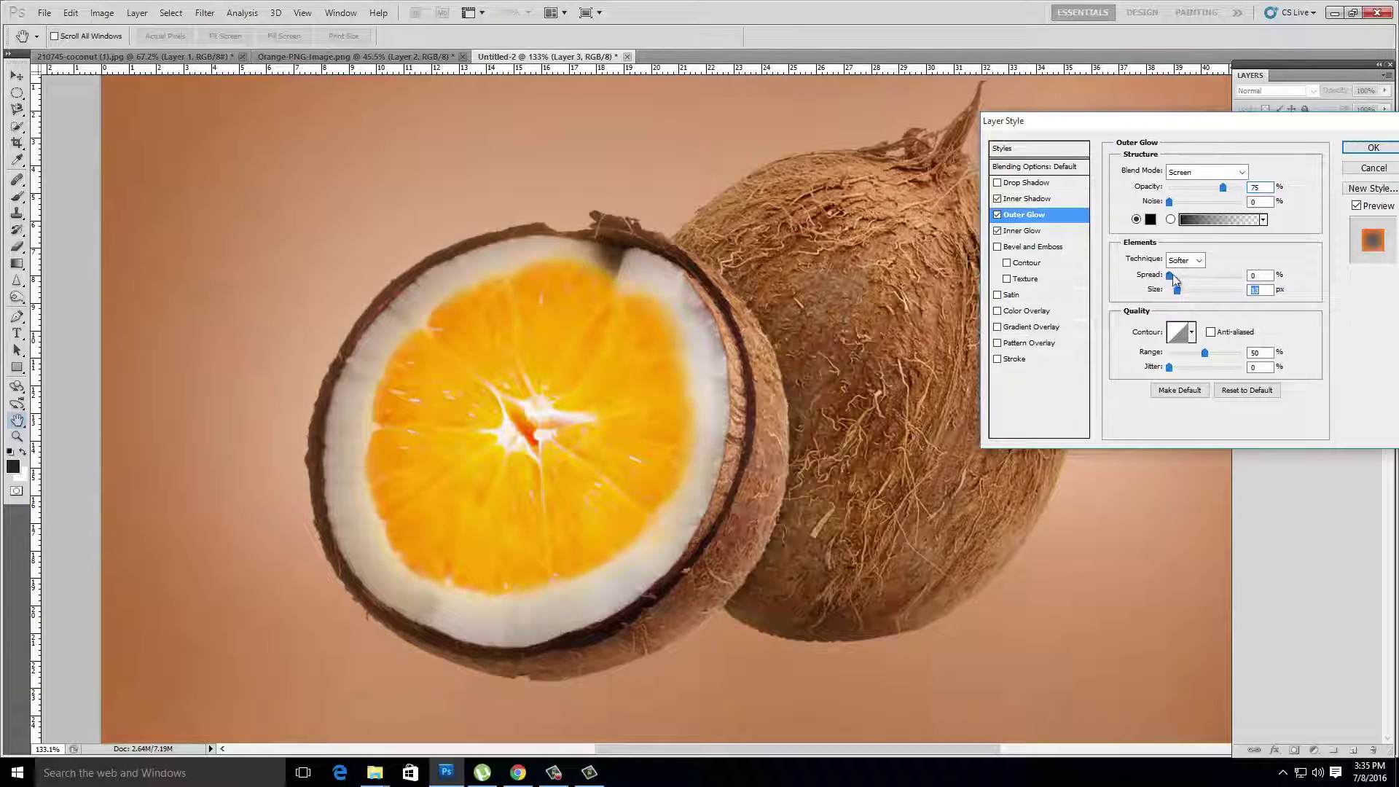
left_click(1172, 277)
left_click_drag(1224, 188, 1240, 190)
- Apply the orange slice's outer glow settings
left_click(1373, 148)
scroll(647, 440, "down", 1)
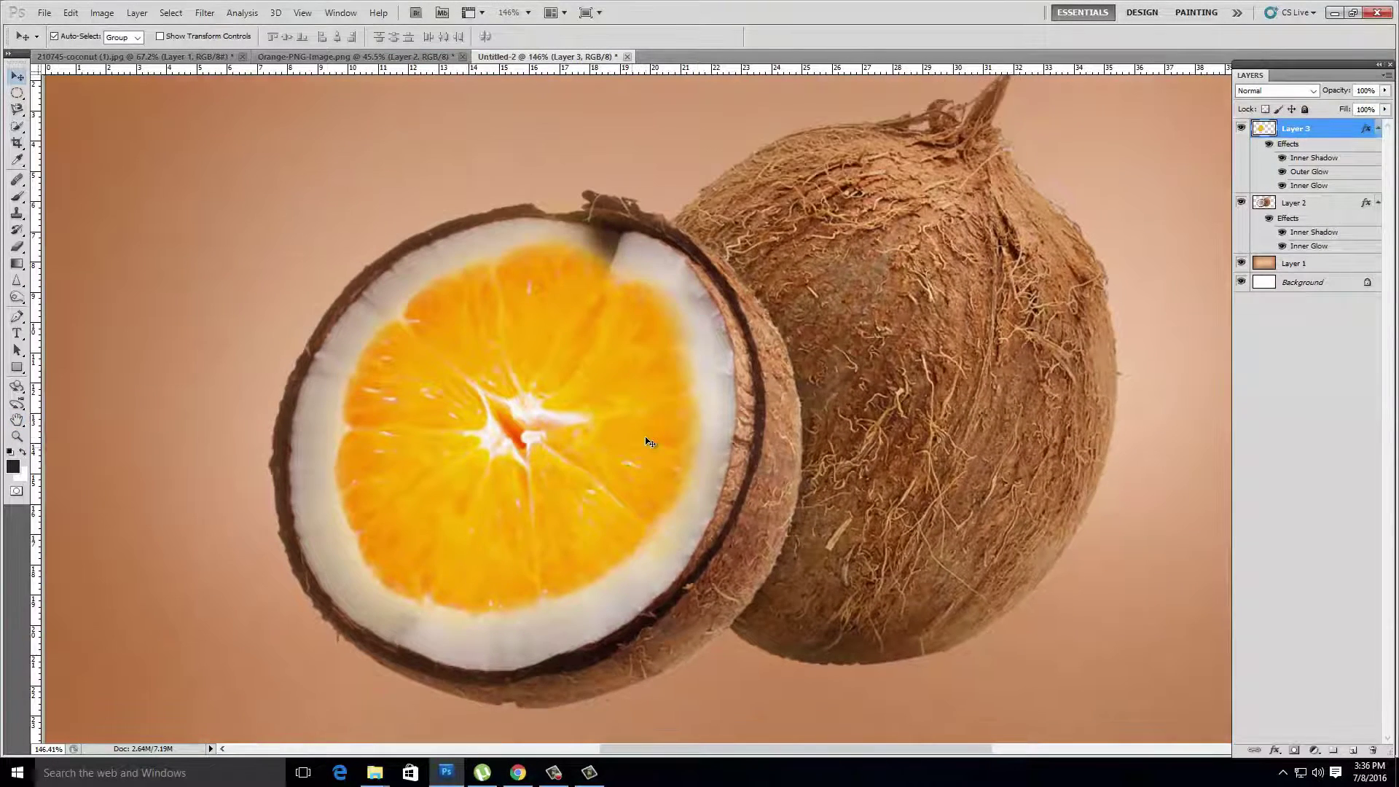
scroll(638, 451, "up", 1)
- Scale the orange slice to about 103.7%, reposition it and tilt it about 5 degrees in the shell
key("ctrl+t")
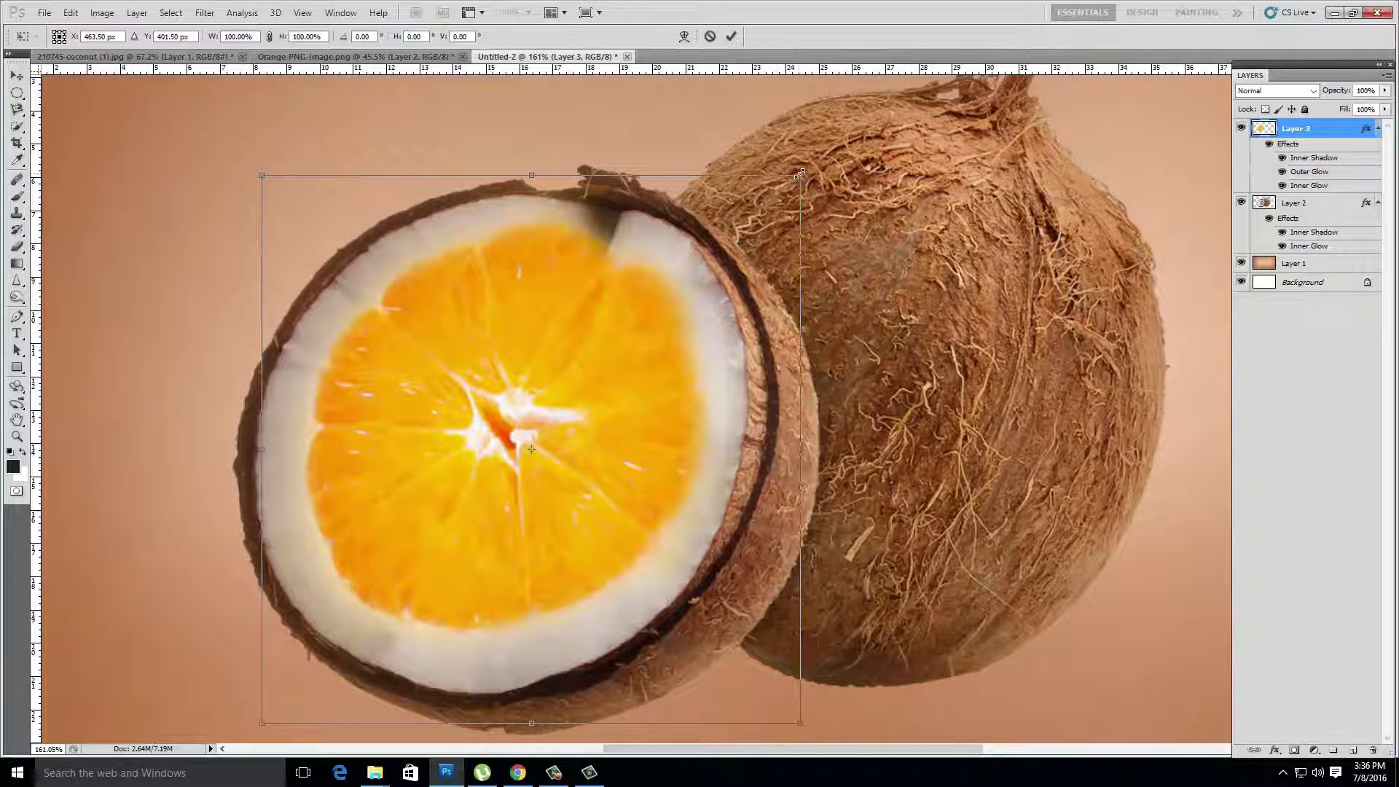
left_click_drag(799, 174, 812, 164)
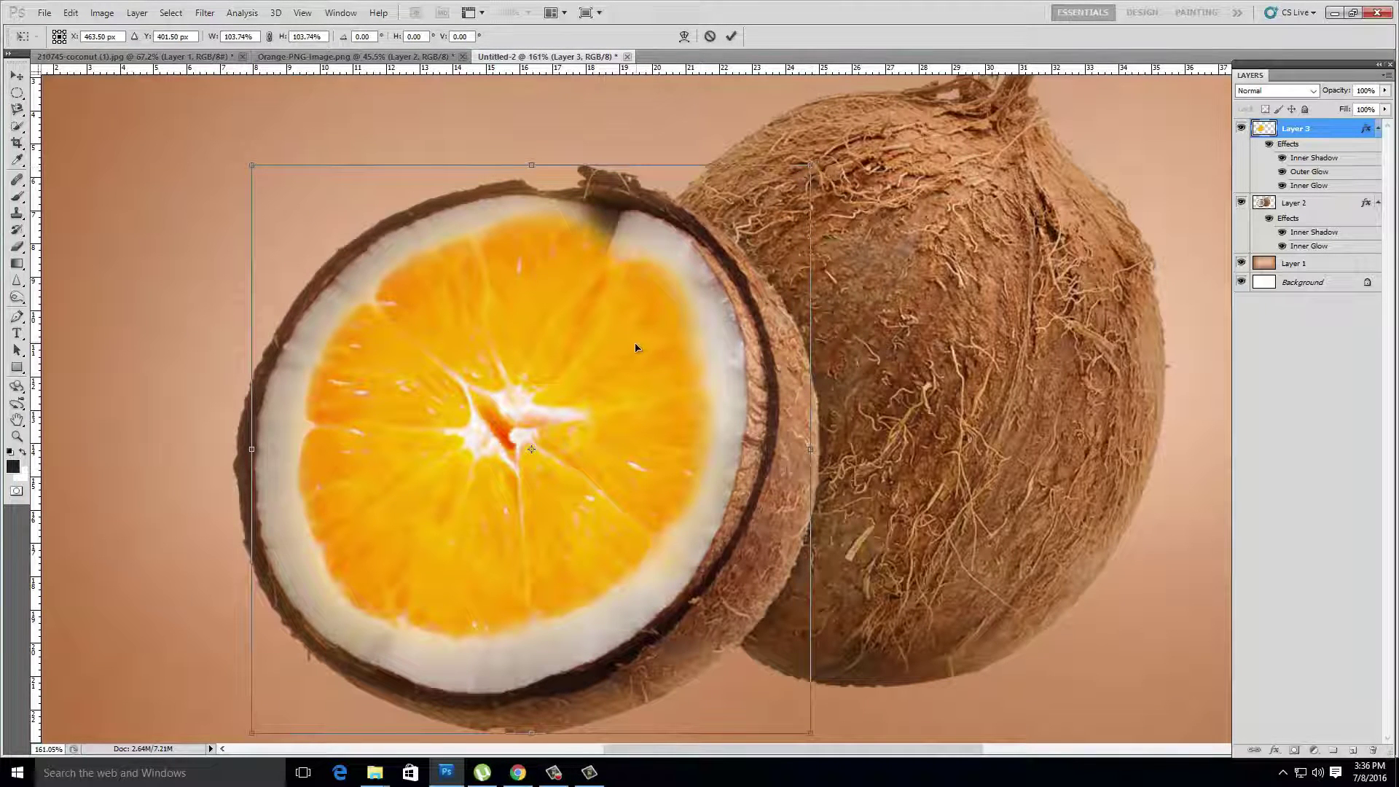
left_click_drag(636, 348, 632, 357)
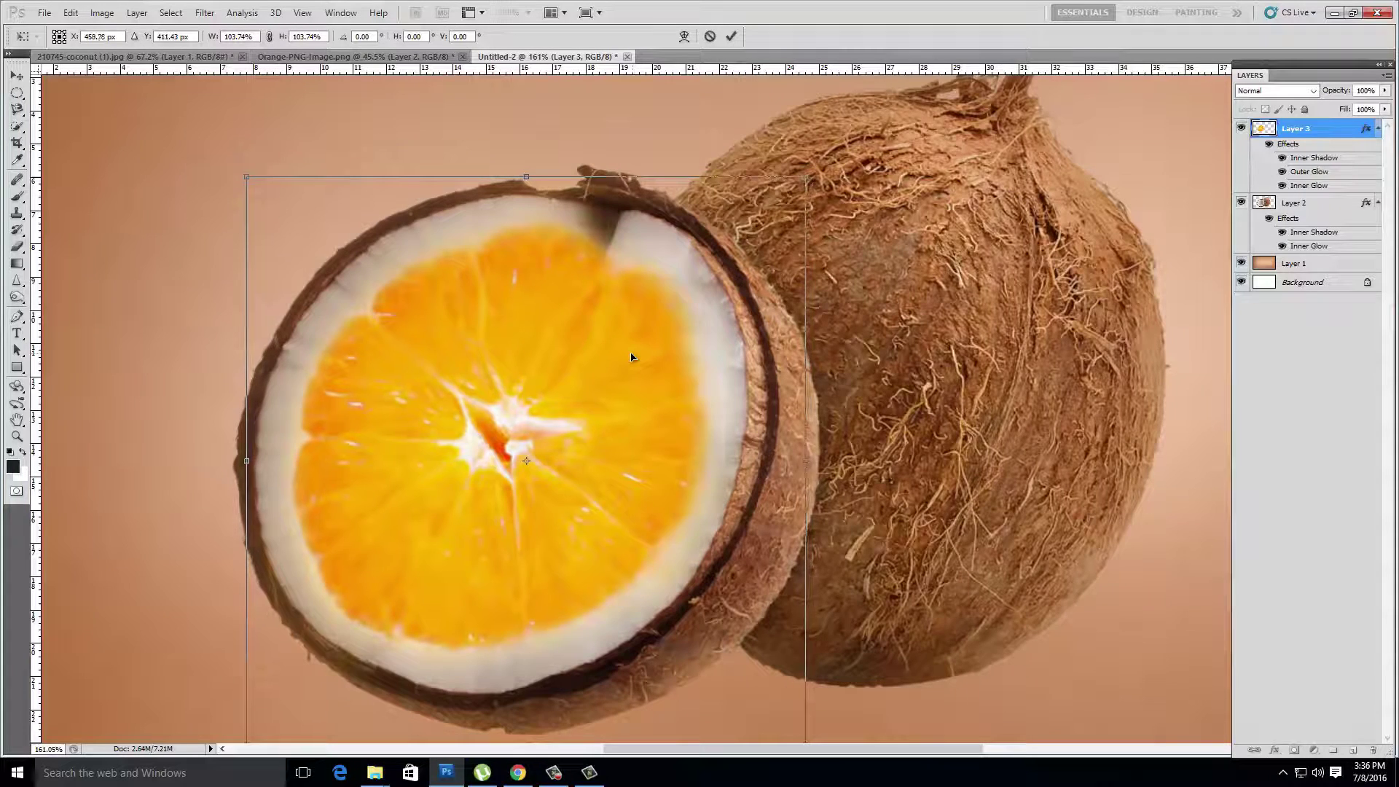
left_click_drag(632, 357, 628, 356)
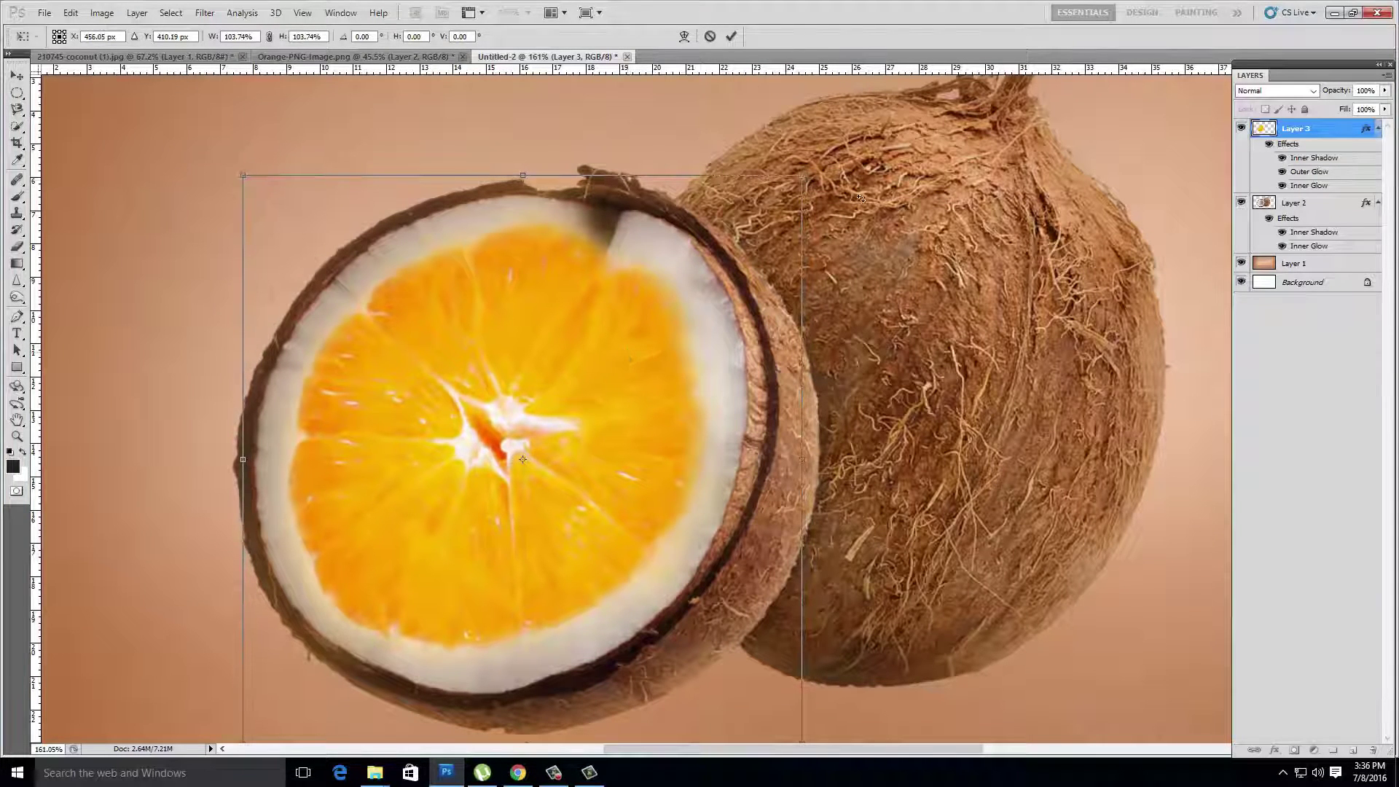
left_click_drag(881, 175, 865, 136)
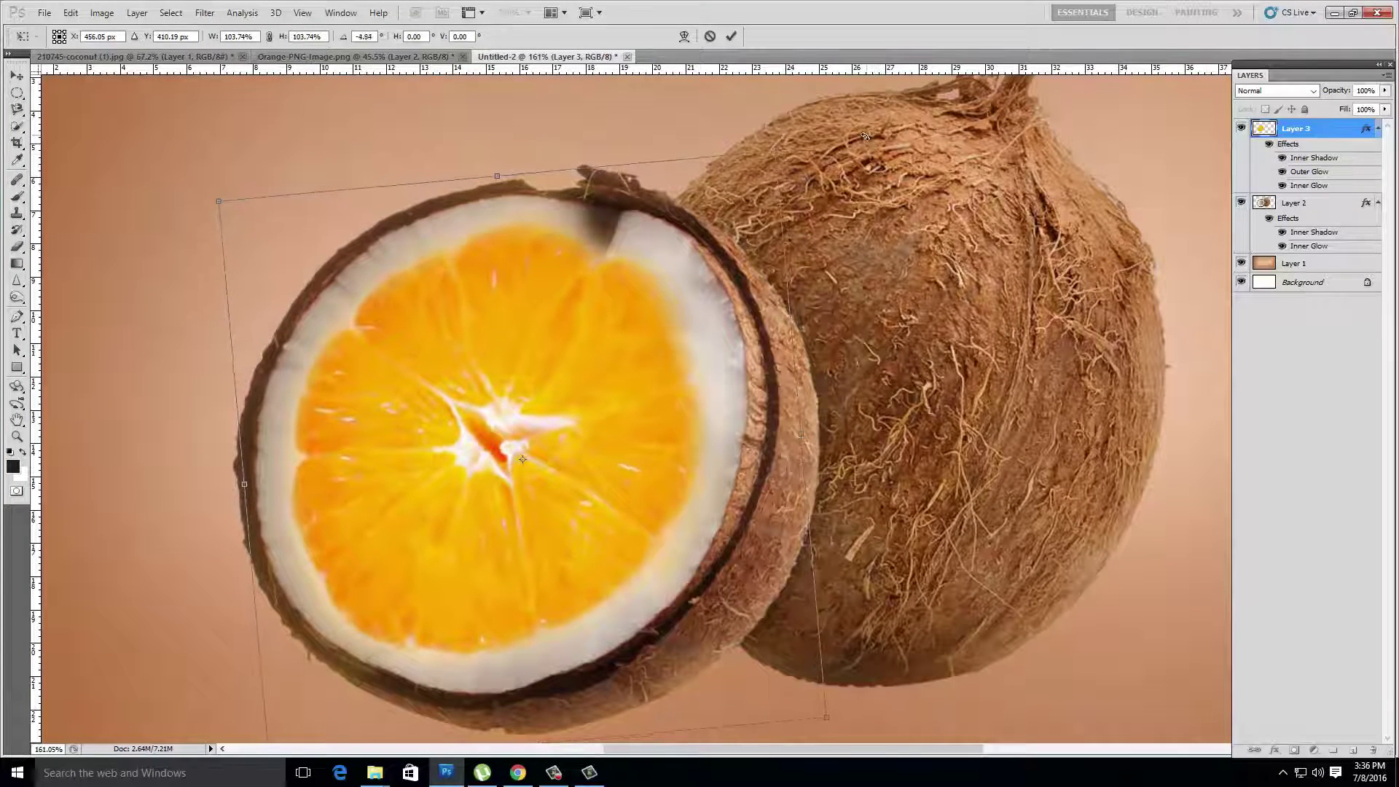
left_click_drag(659, 366, 663, 360)
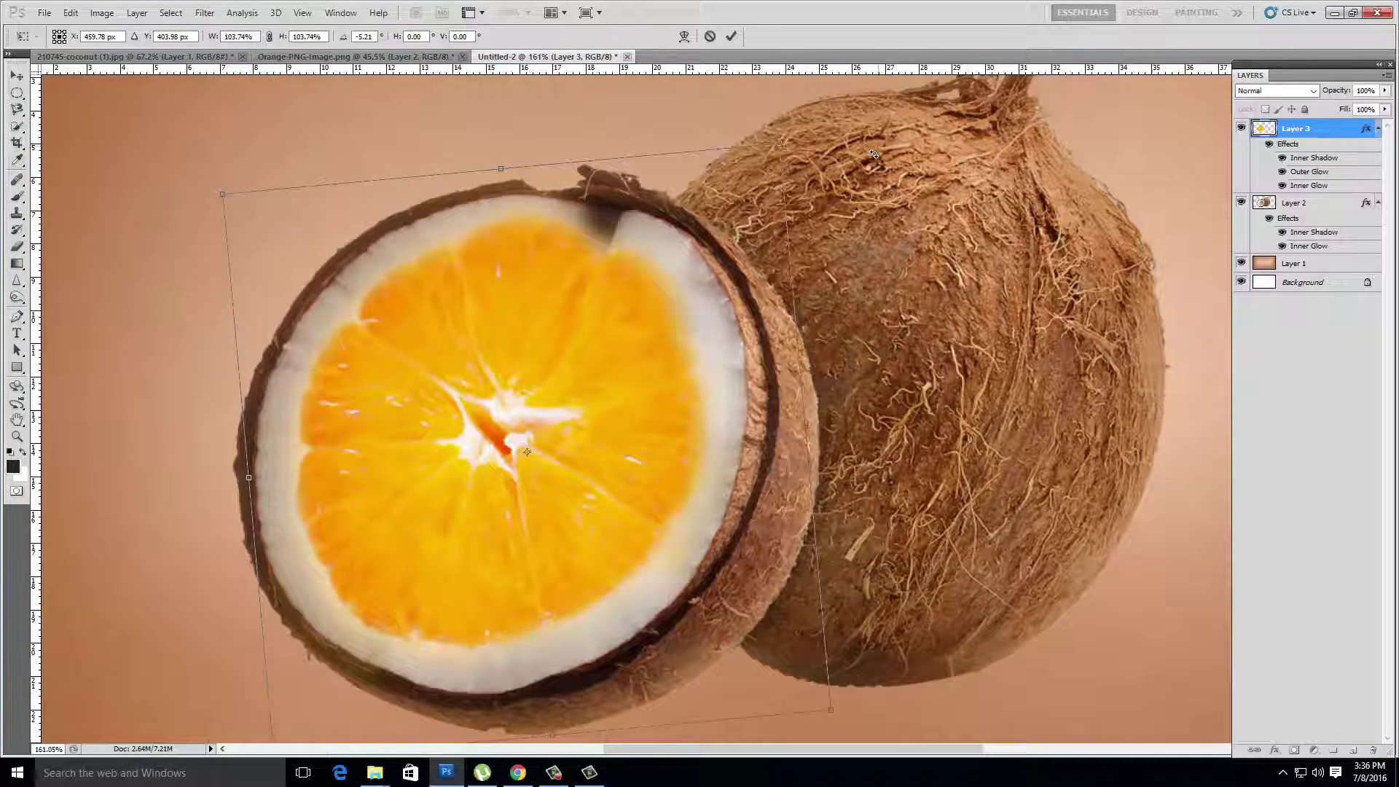
key("Return")
key("ctrl+0")
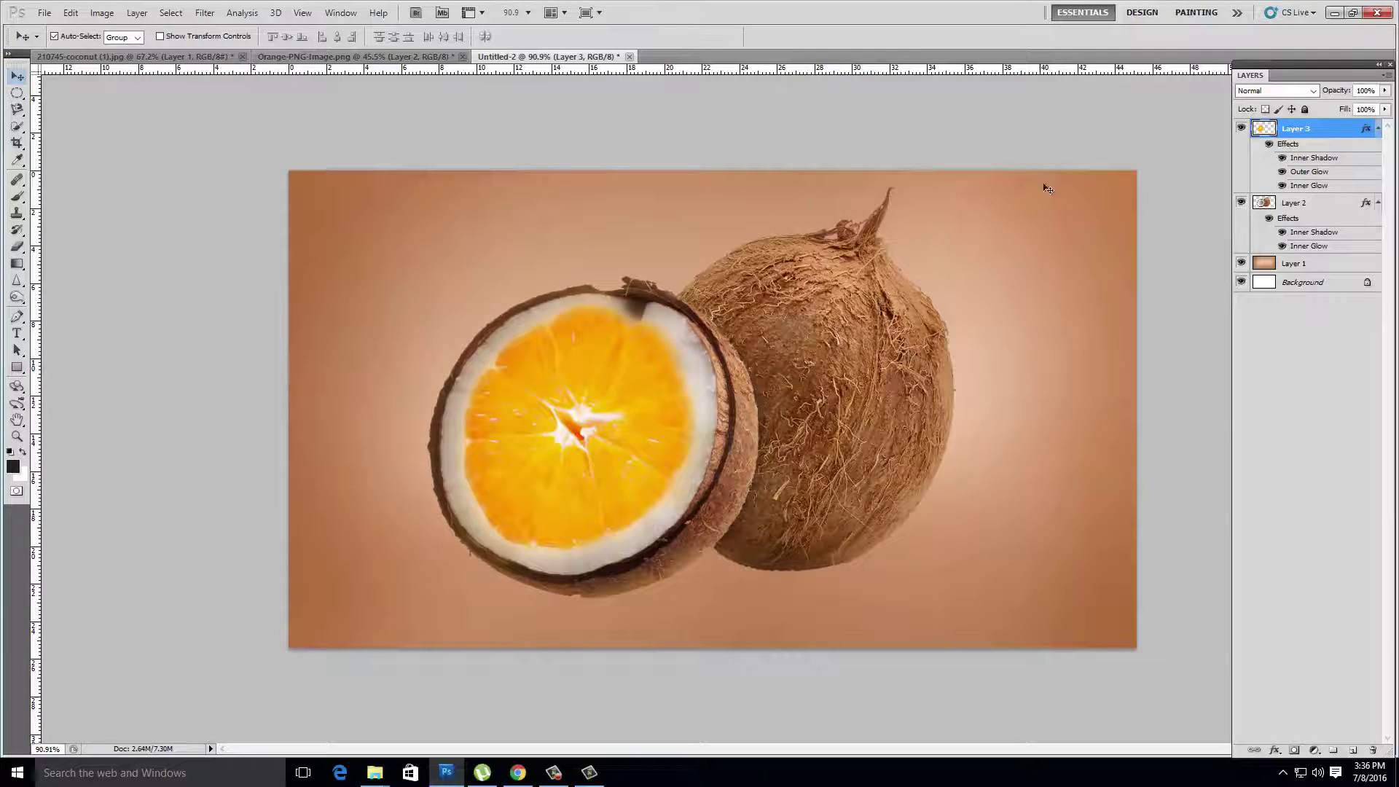
- Fill a flat black ellipse on new Layer 4 and move it under the halved coconut
left_click(1332, 266)
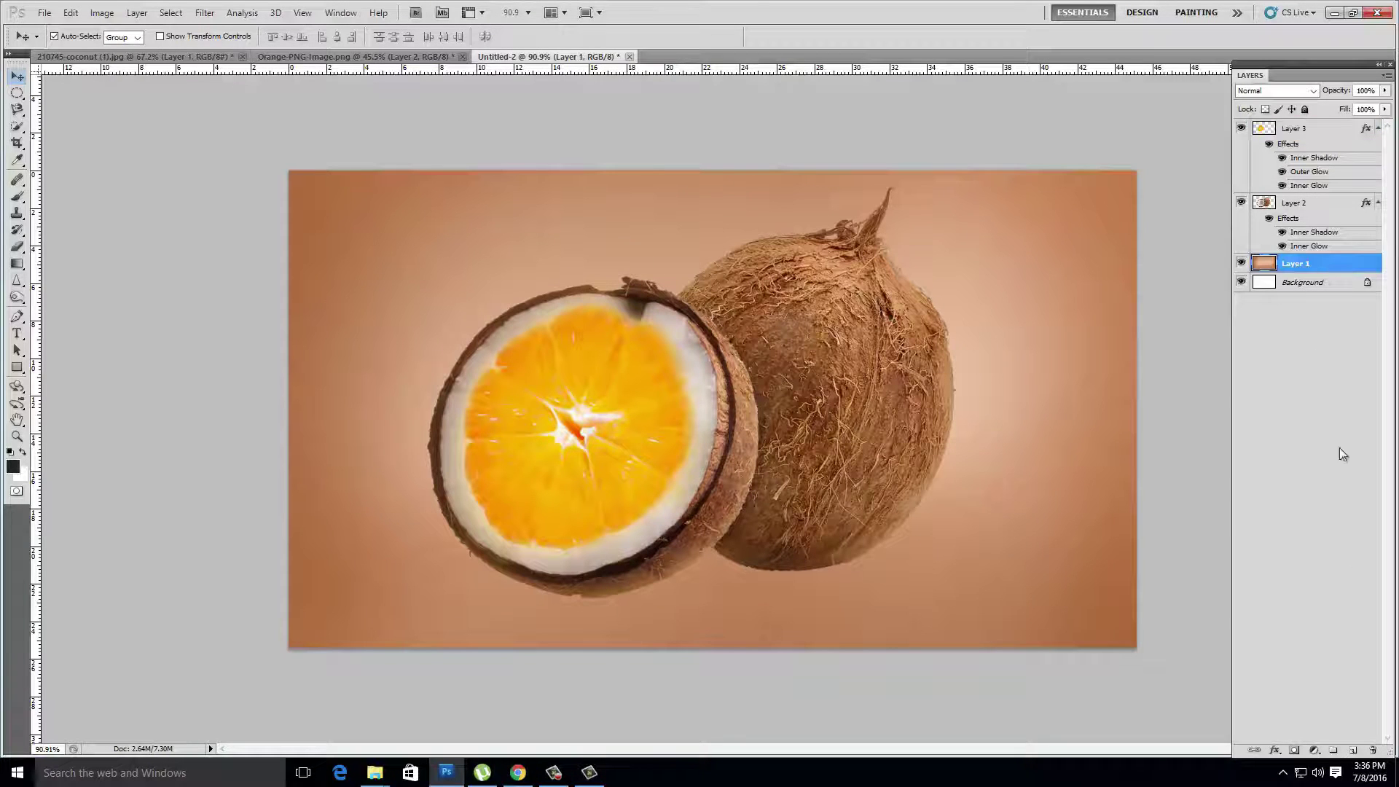
left_click(1352, 753)
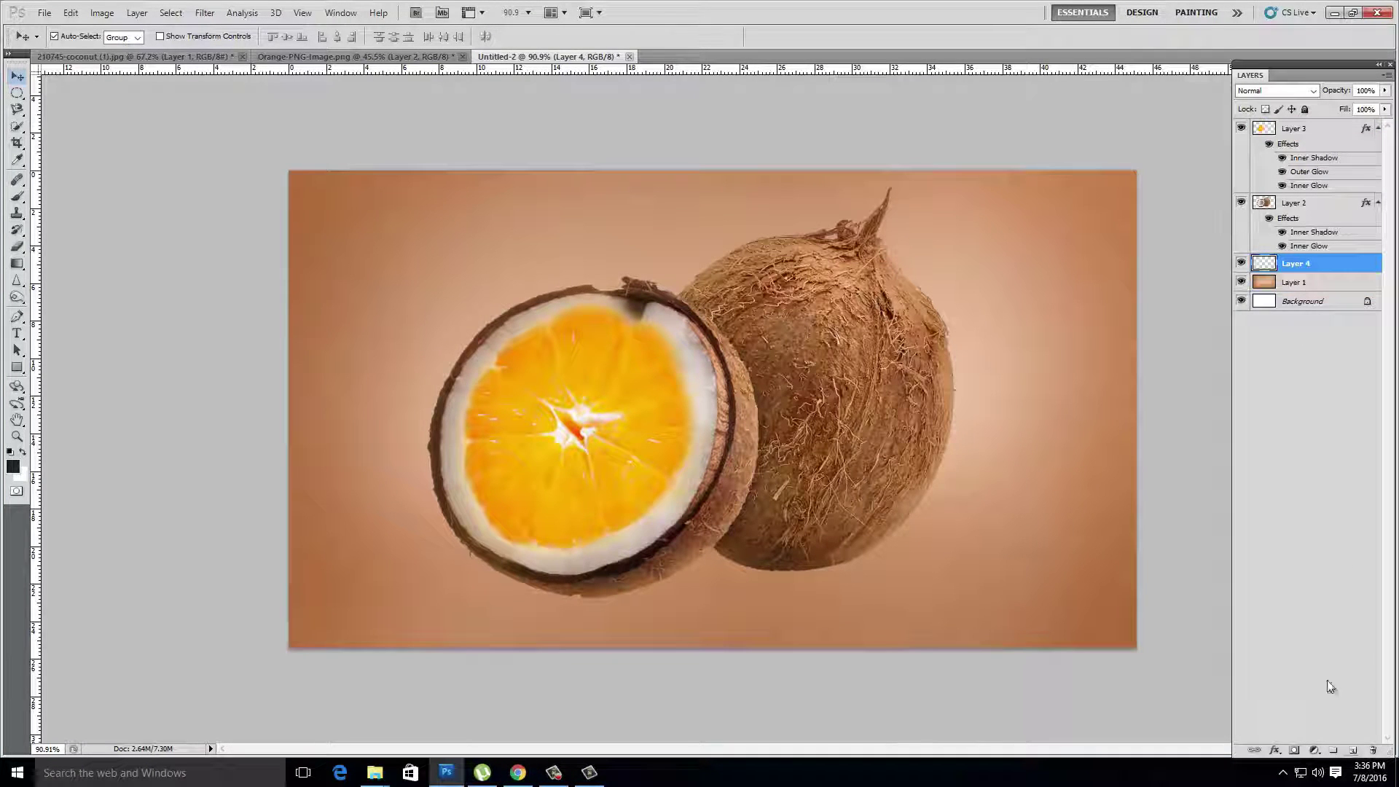
left_click(20, 95)
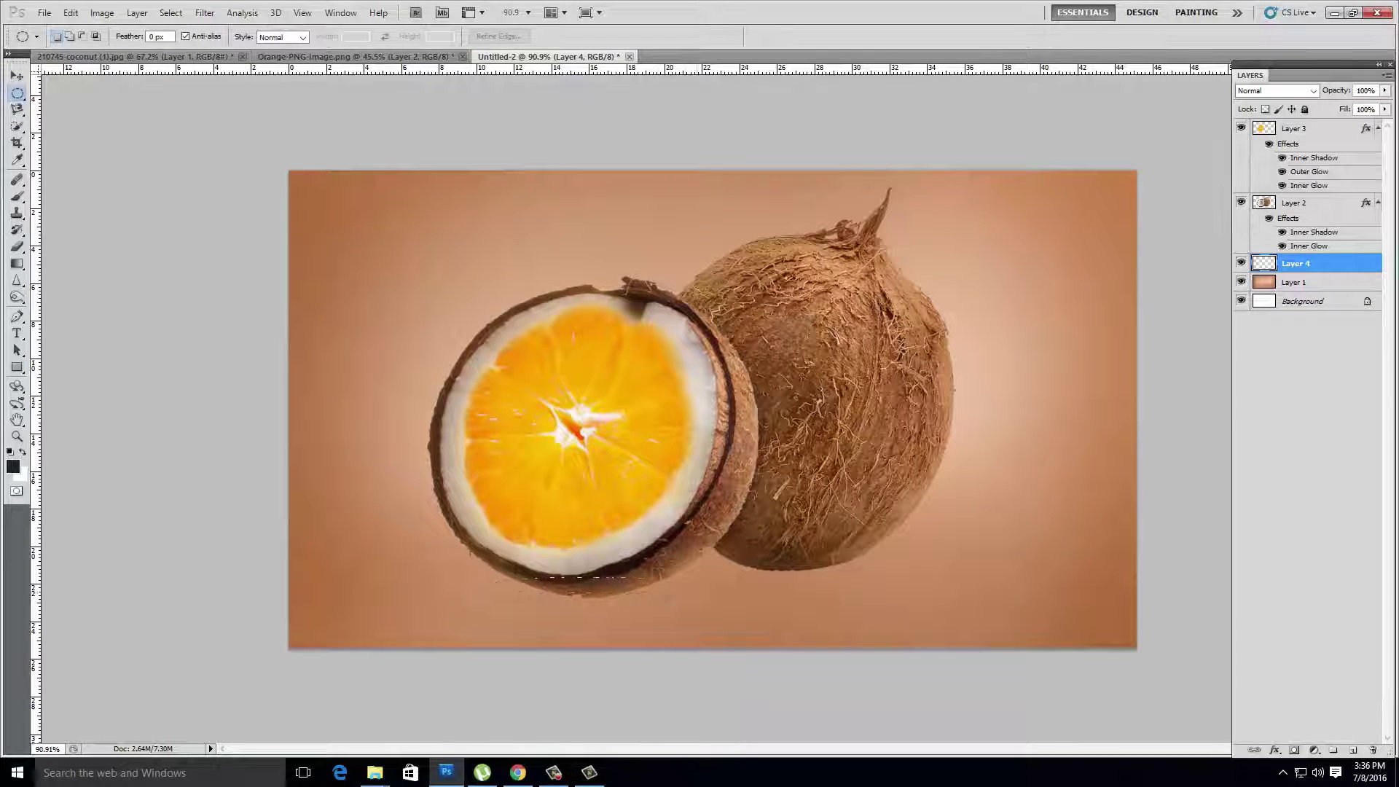
left_click_drag(641, 579, 698, 596)
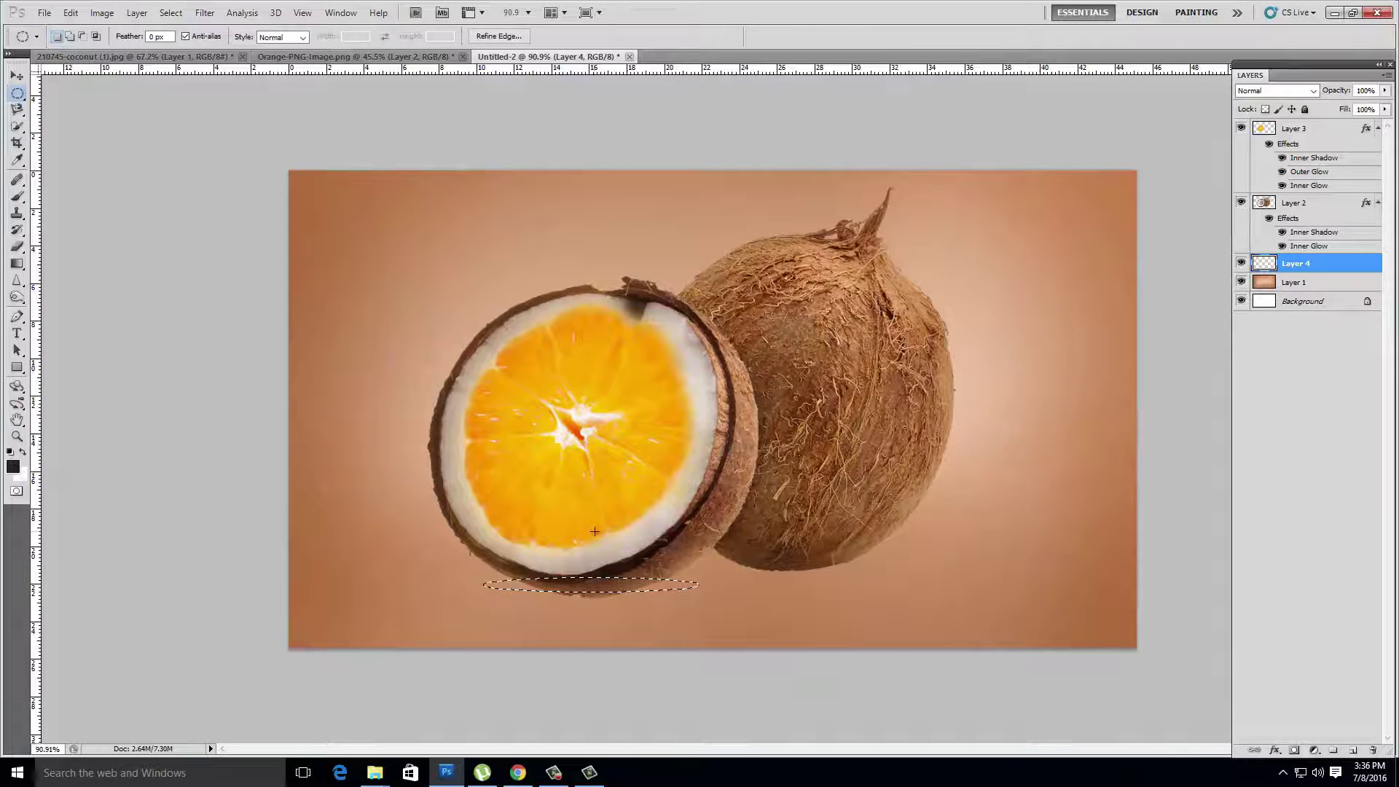
key("alt+BackSpace")
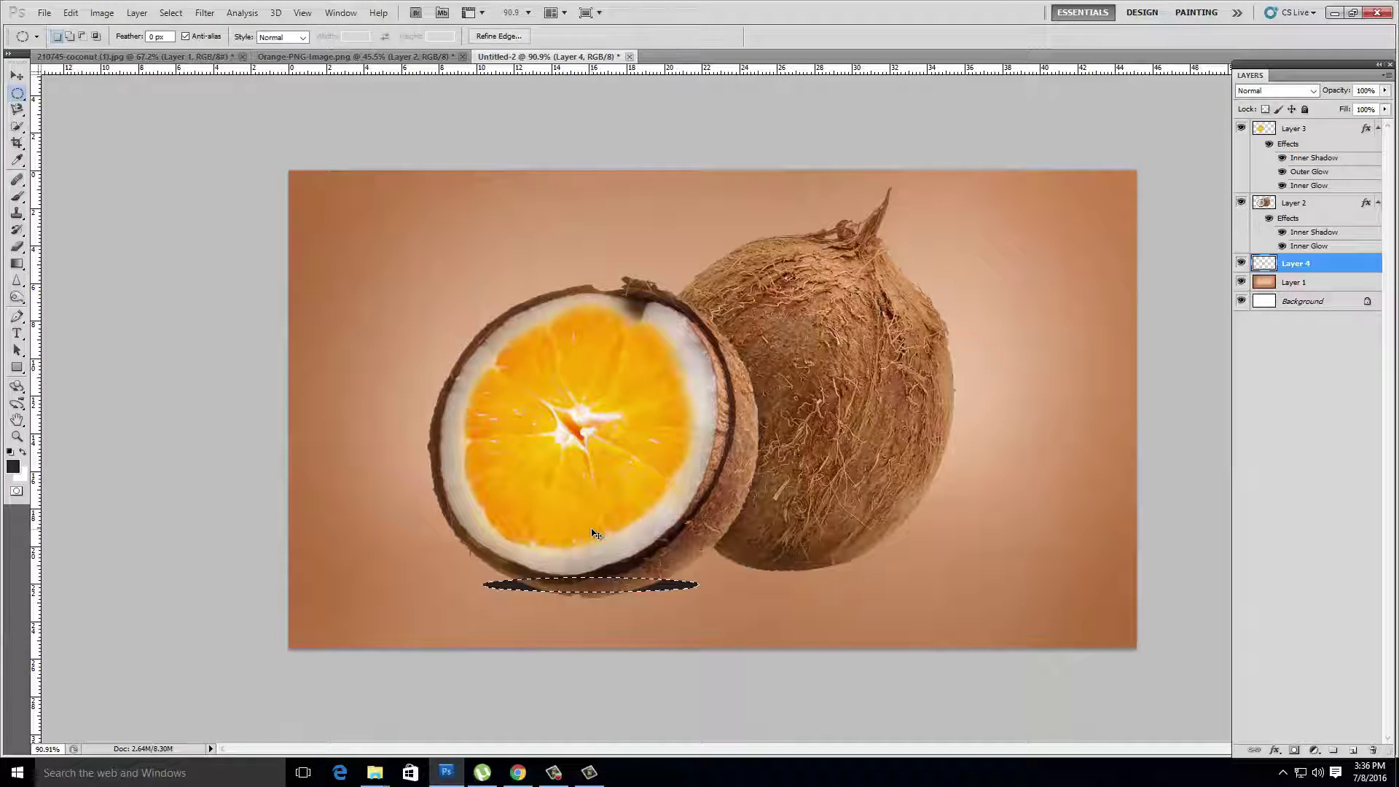
key("ctrl+d")
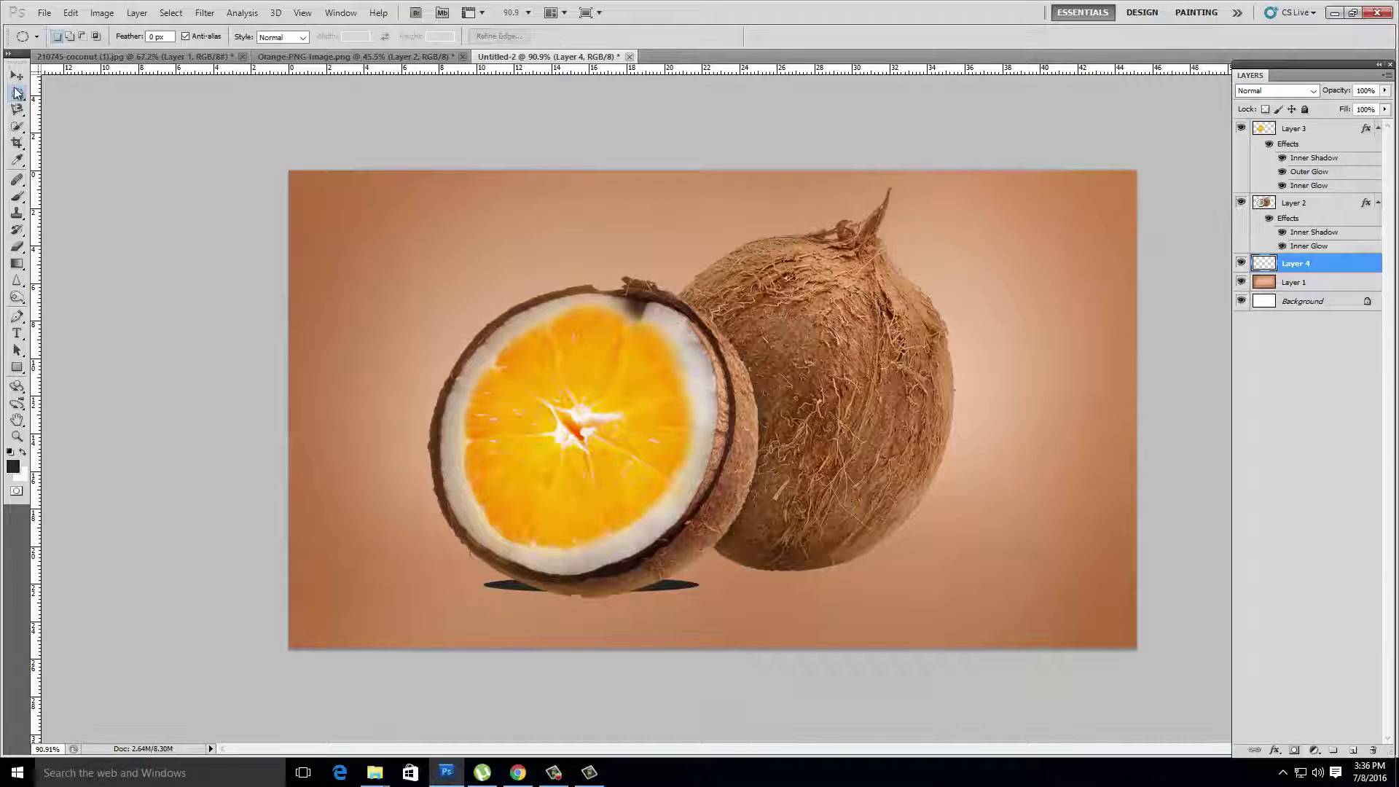
left_click(17, 76)
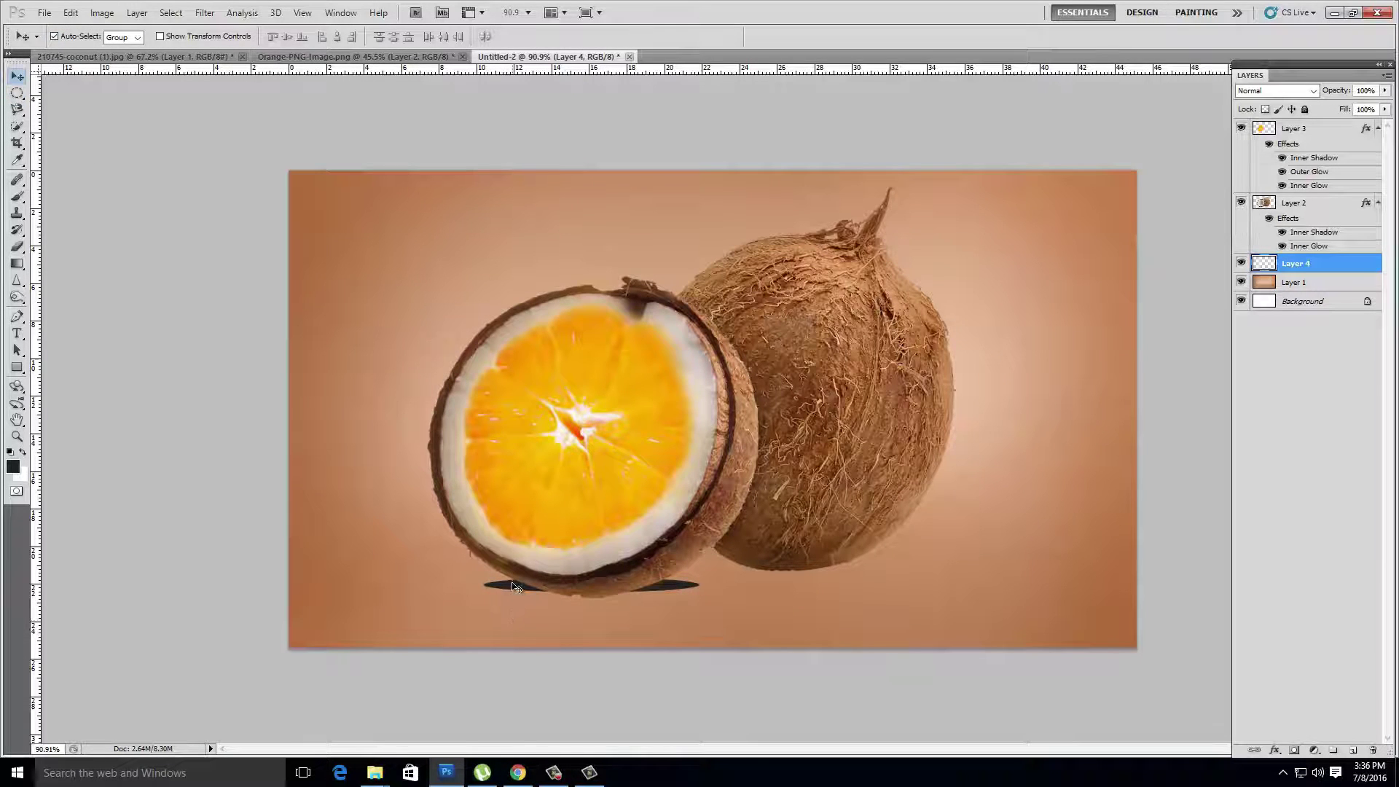
left_click_drag(512, 591, 514, 601)
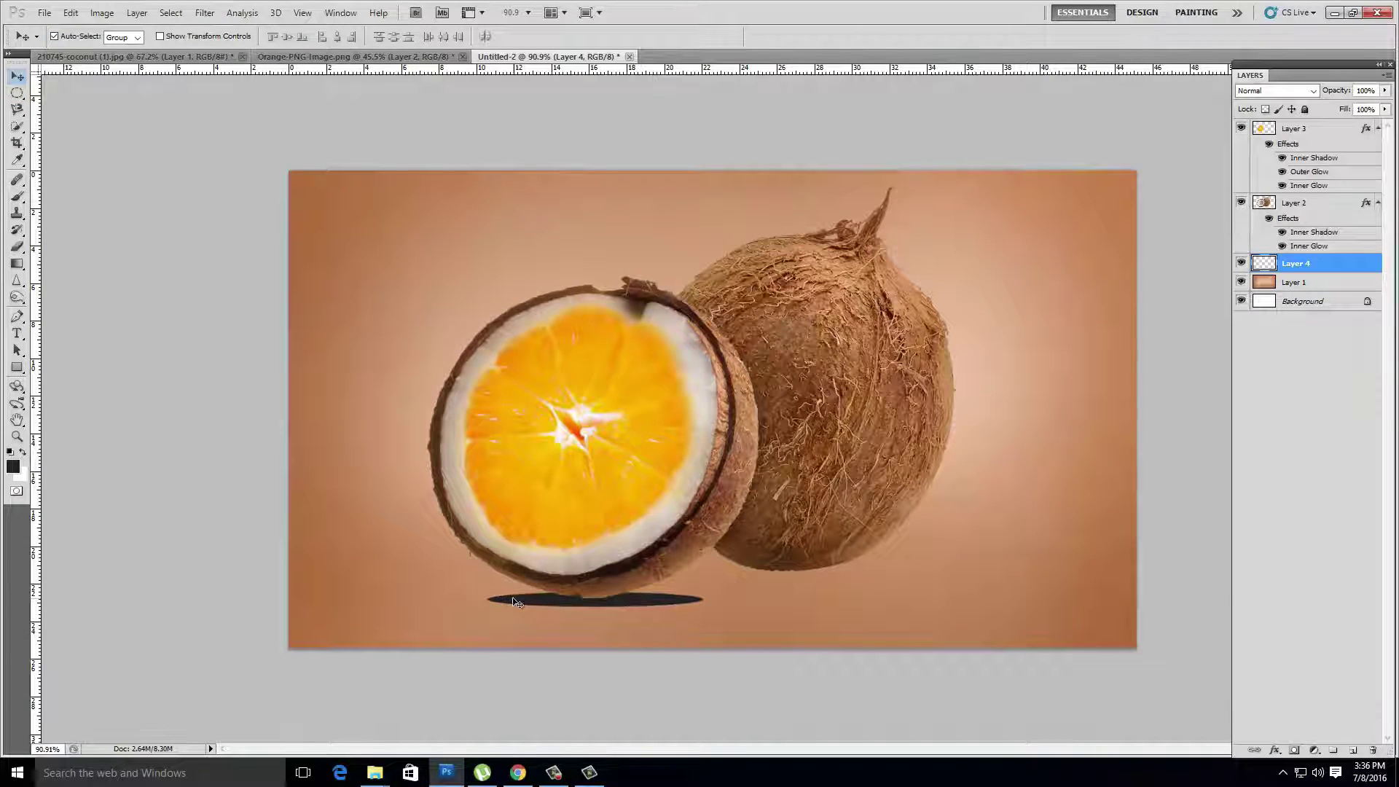
- Squash the black ellipse vertically to make it thinner
key("ctrl+t")
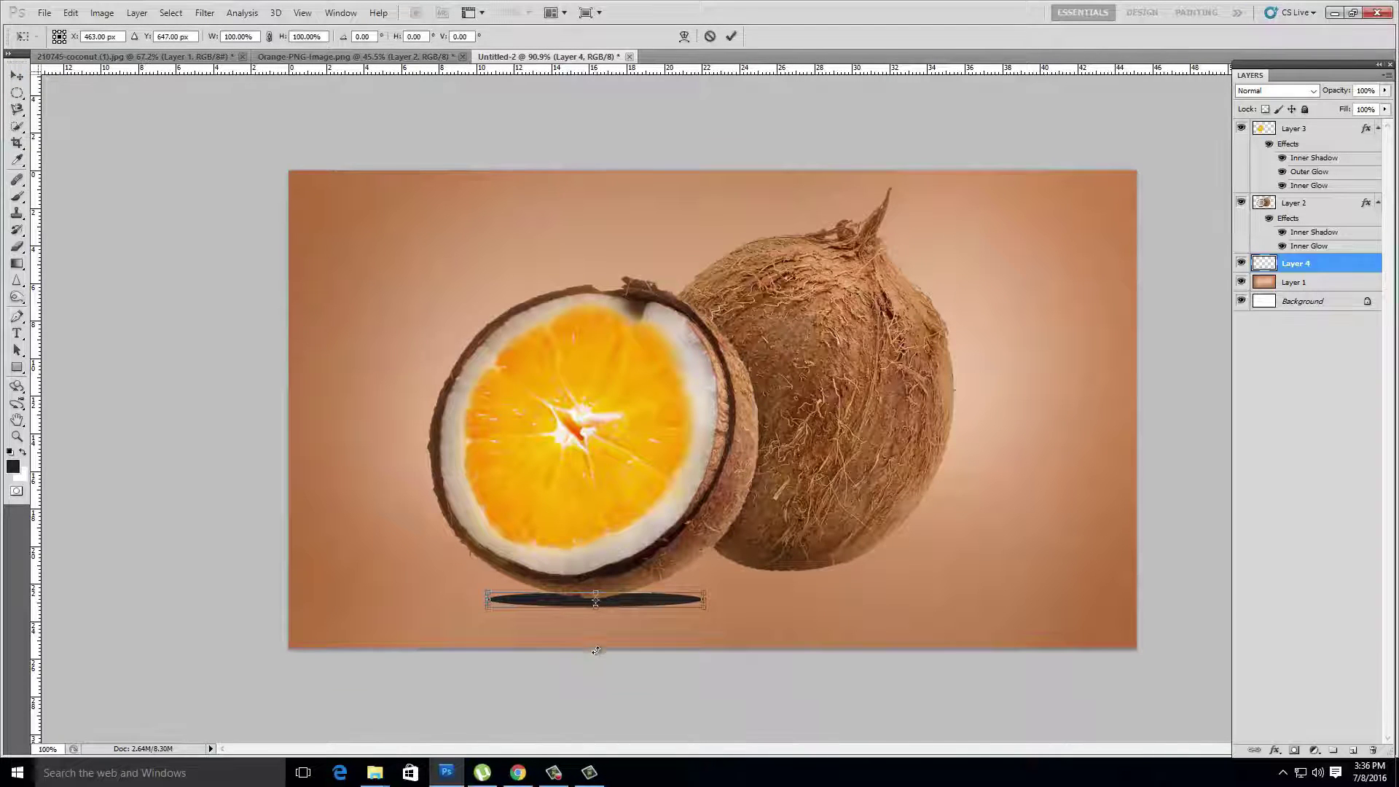
key("ctrl+plus")
key("ctrl+plus")
left_click_drag(556, 667, 557, 662)
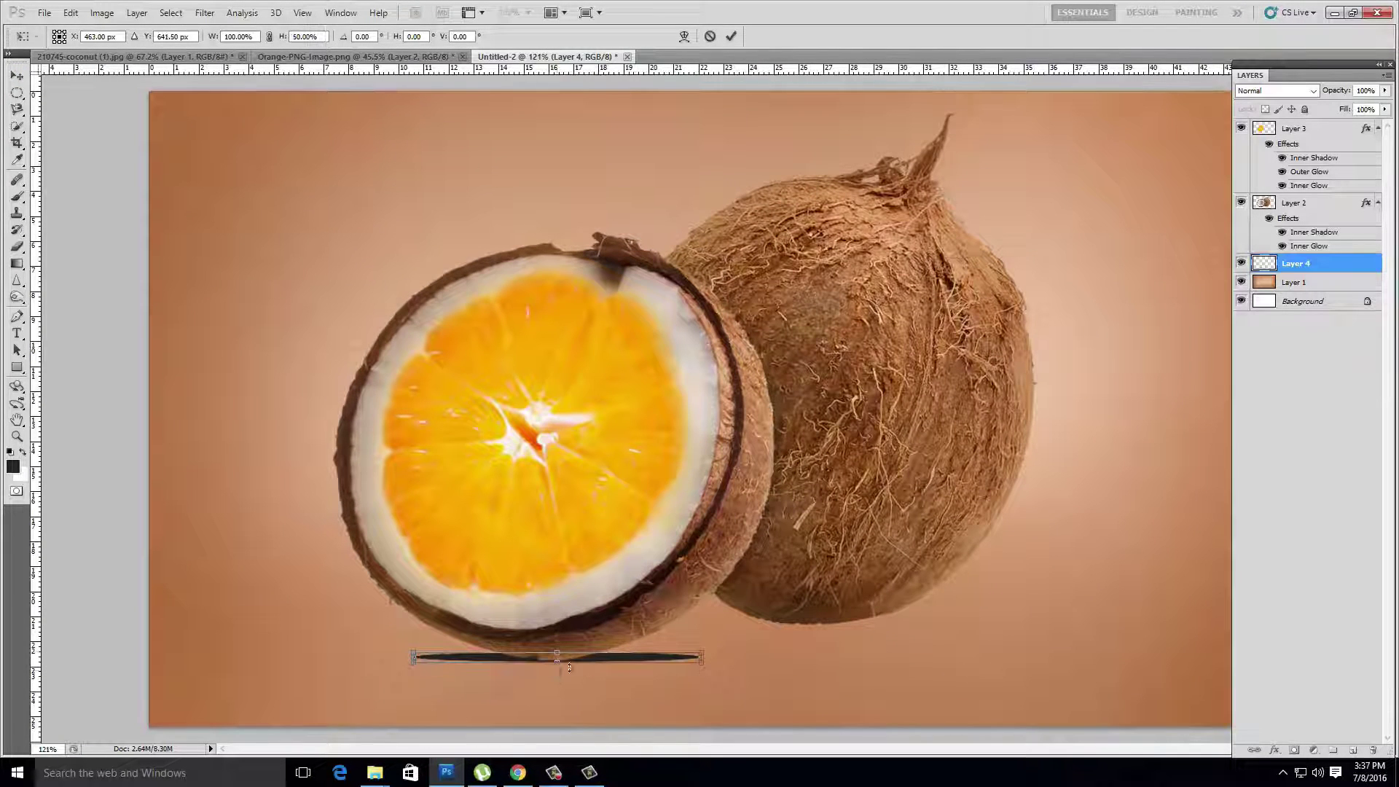
key("Return")
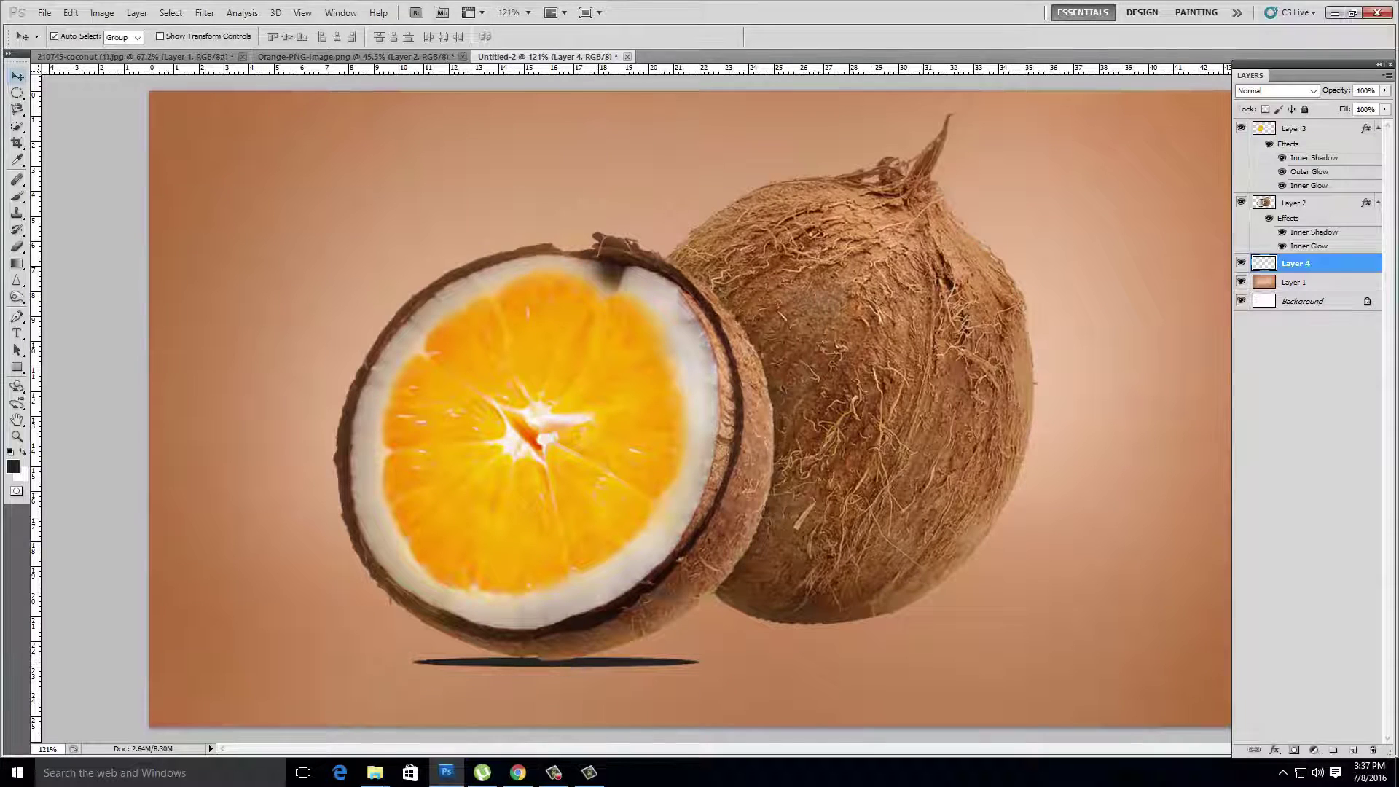
- Soften the shadow ellipse with a 9.7 pixel Gaussian Blur
left_click(204, 15)
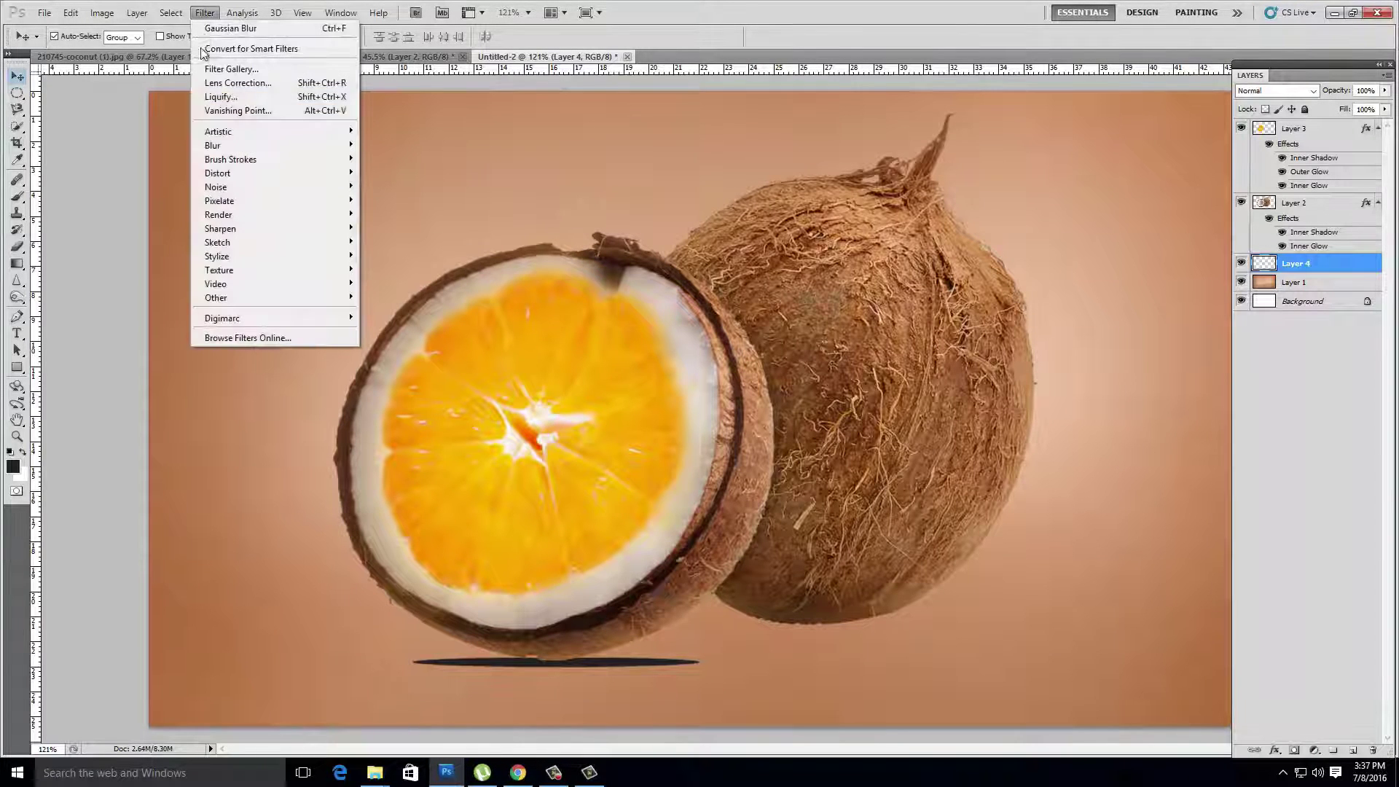
mouse_move(214, 146)
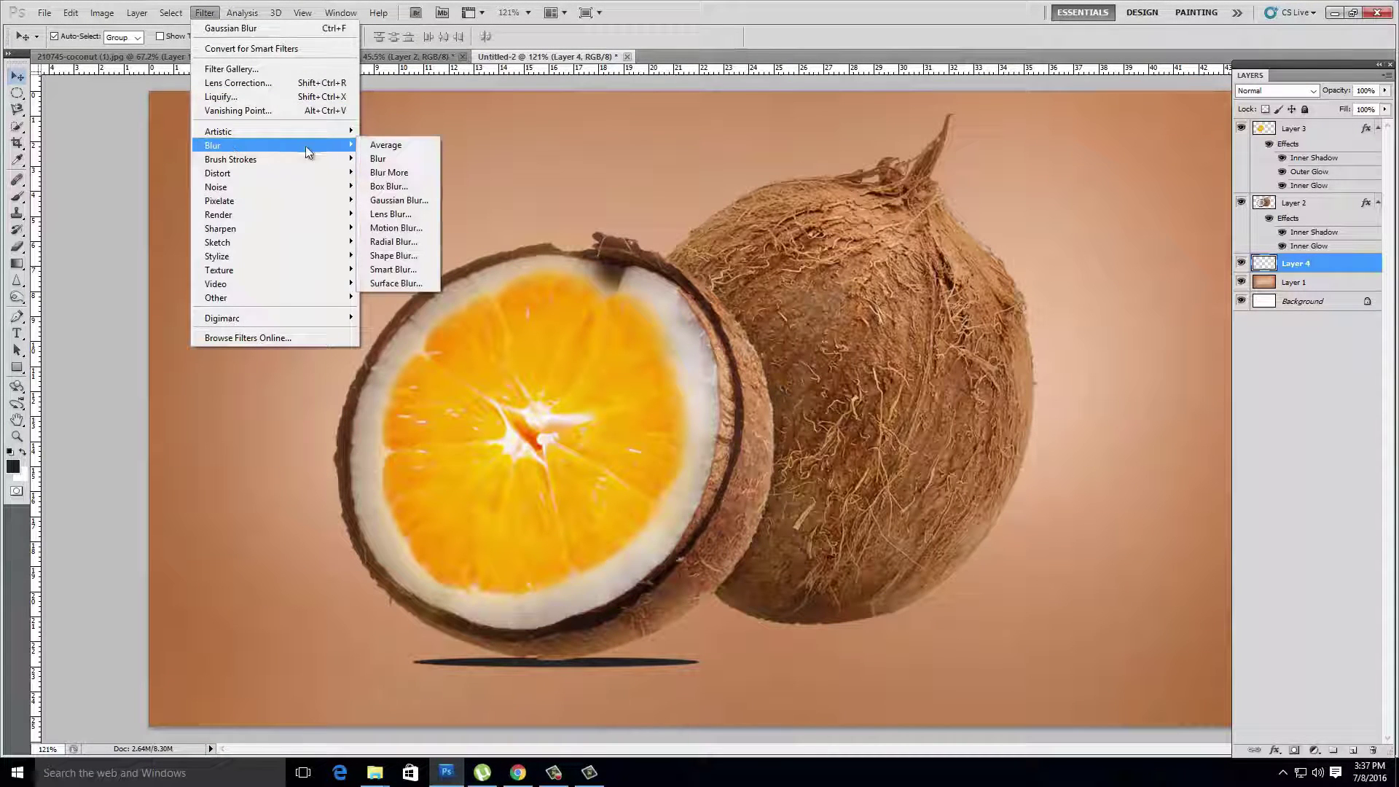
left_click(391, 200)
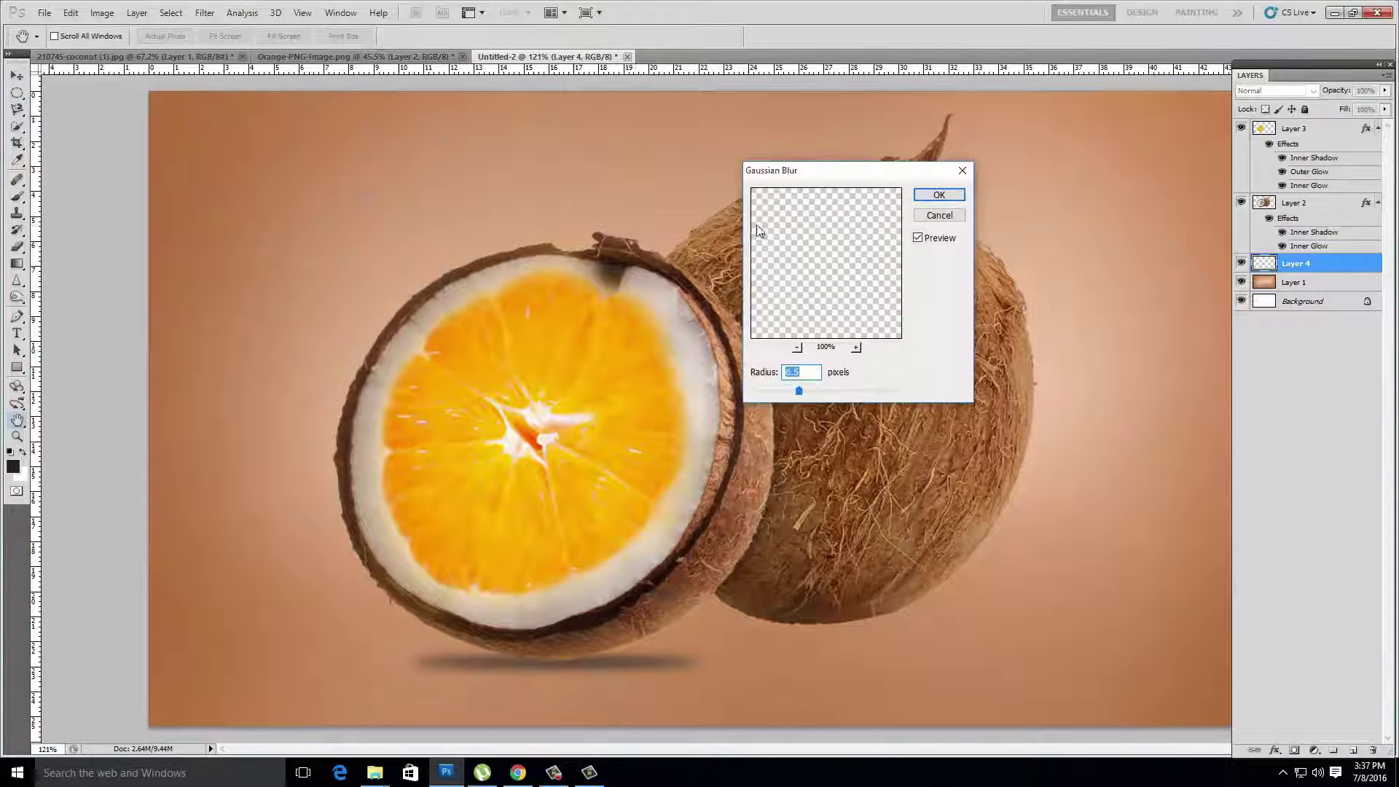
left_click_drag(799, 389, 811, 391)
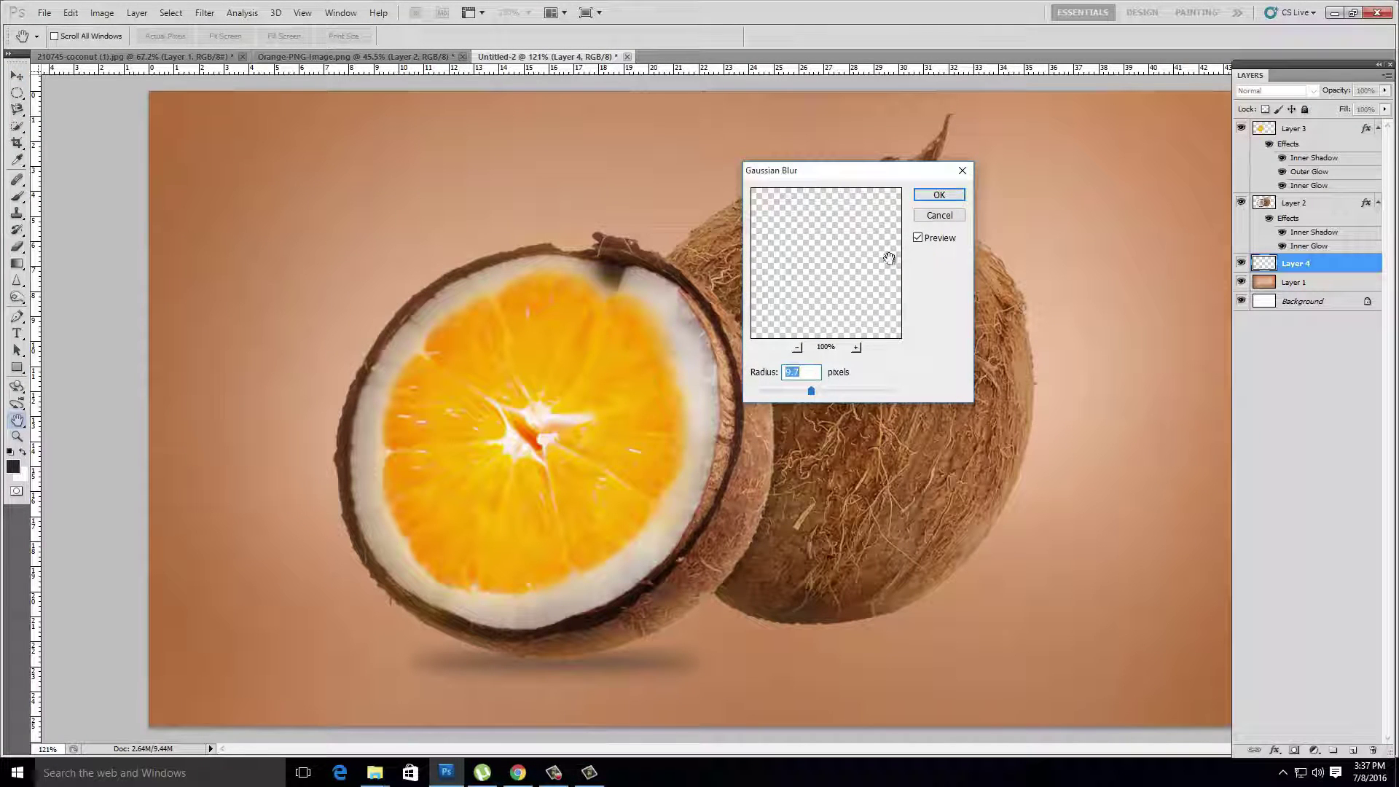
left_click(940, 195)
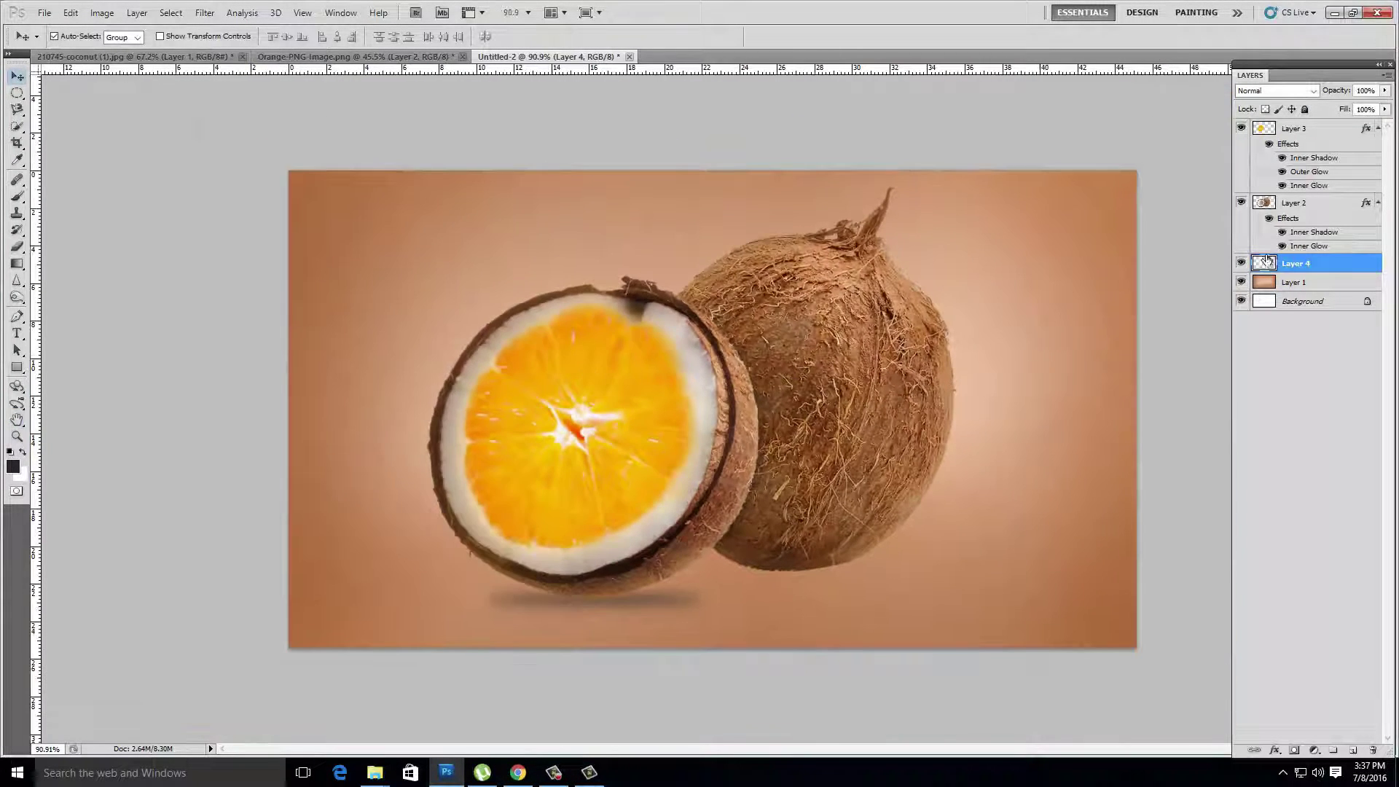
- Lower Layer 4's shadow opacity to 77%
left_click(1385, 109)
left_click_drag(1387, 107, 1375, 107)
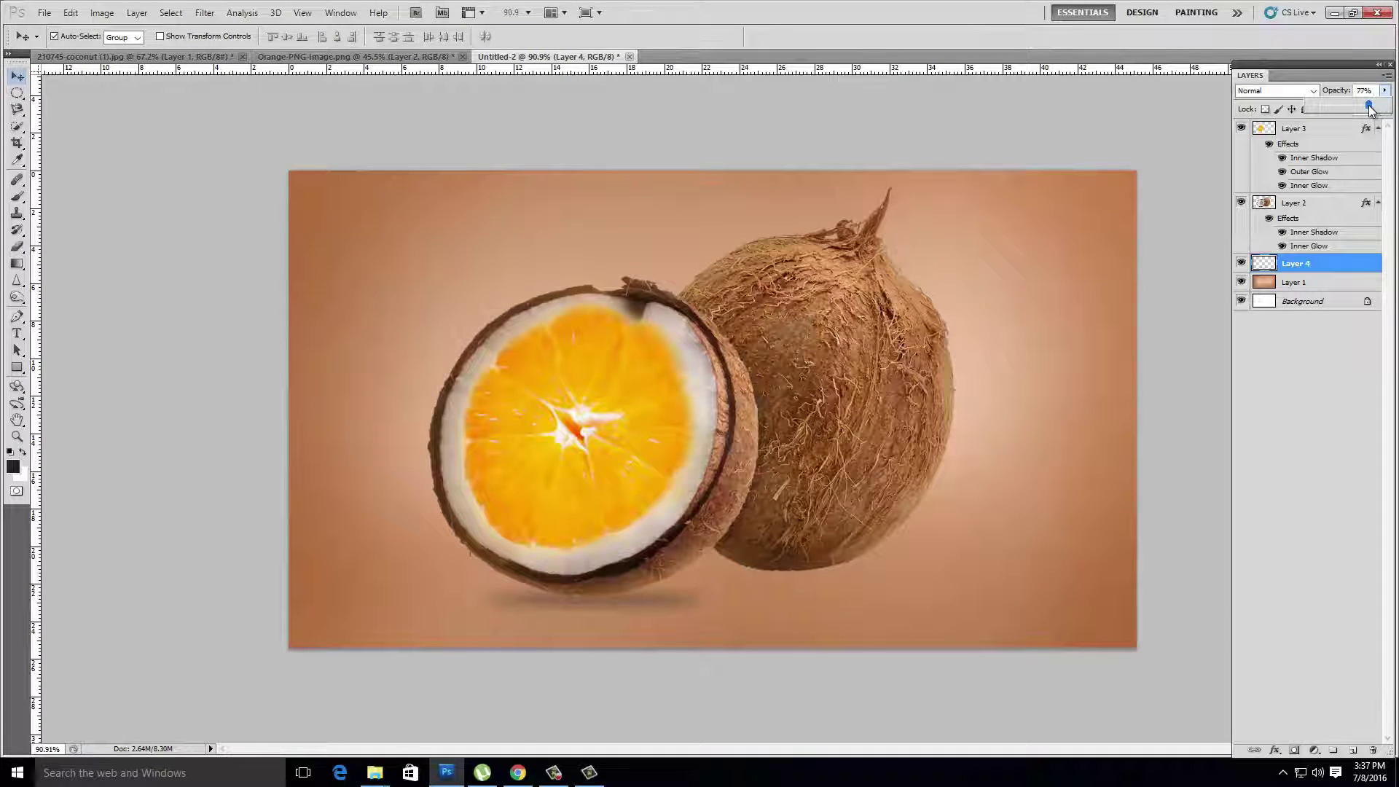
key("ctrl+plus")
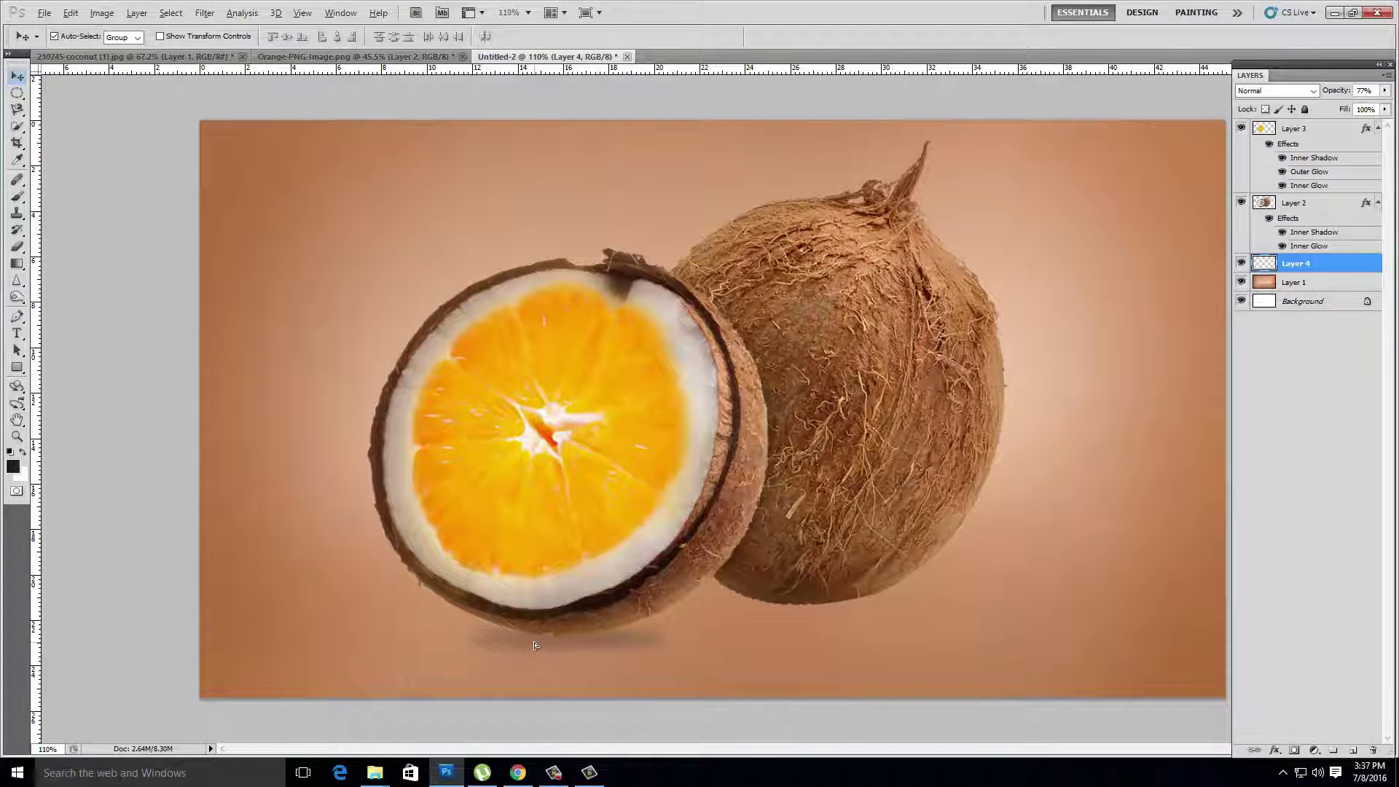
- Place a copy of the shadow beneath the whole coconut and resize it
left_click_drag(534, 645, 779, 614)
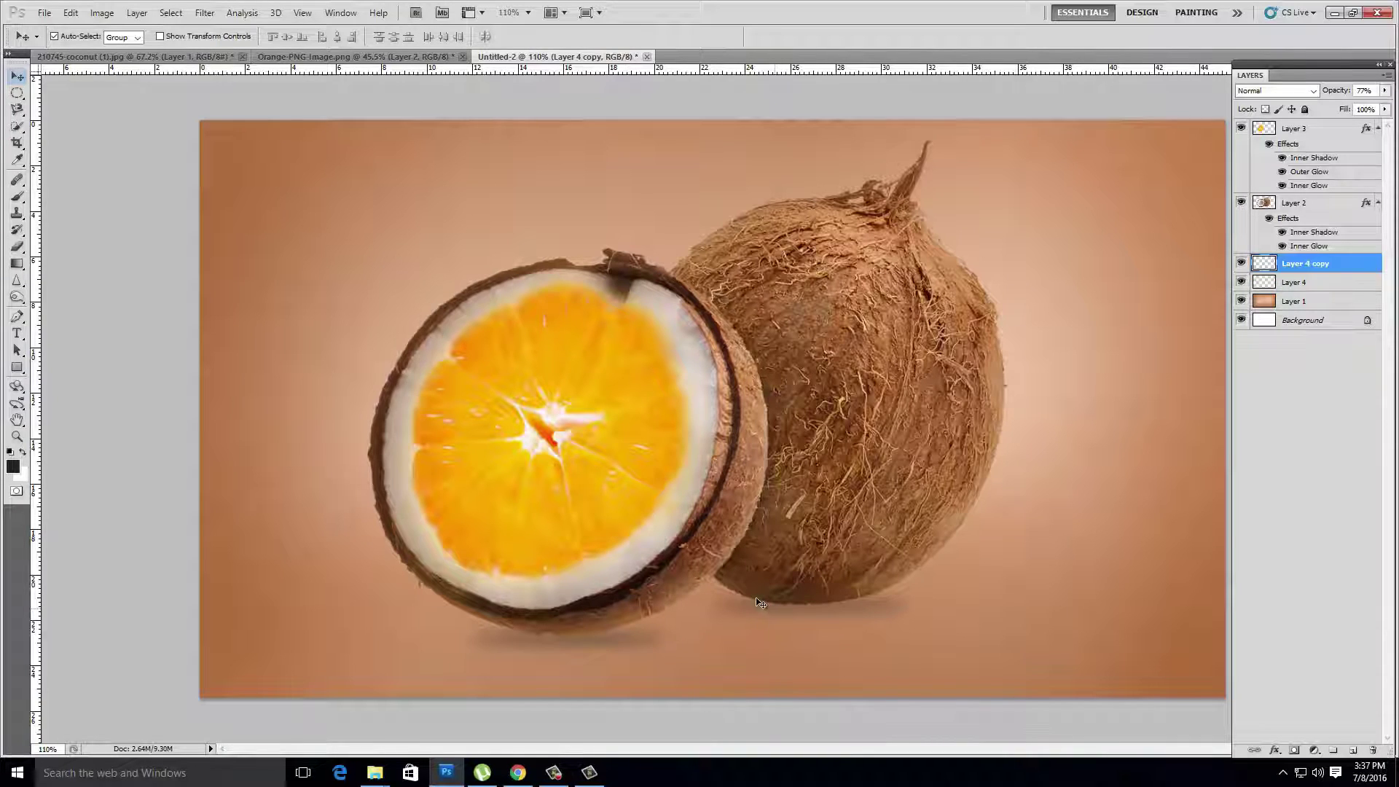
key("ctrl+t")
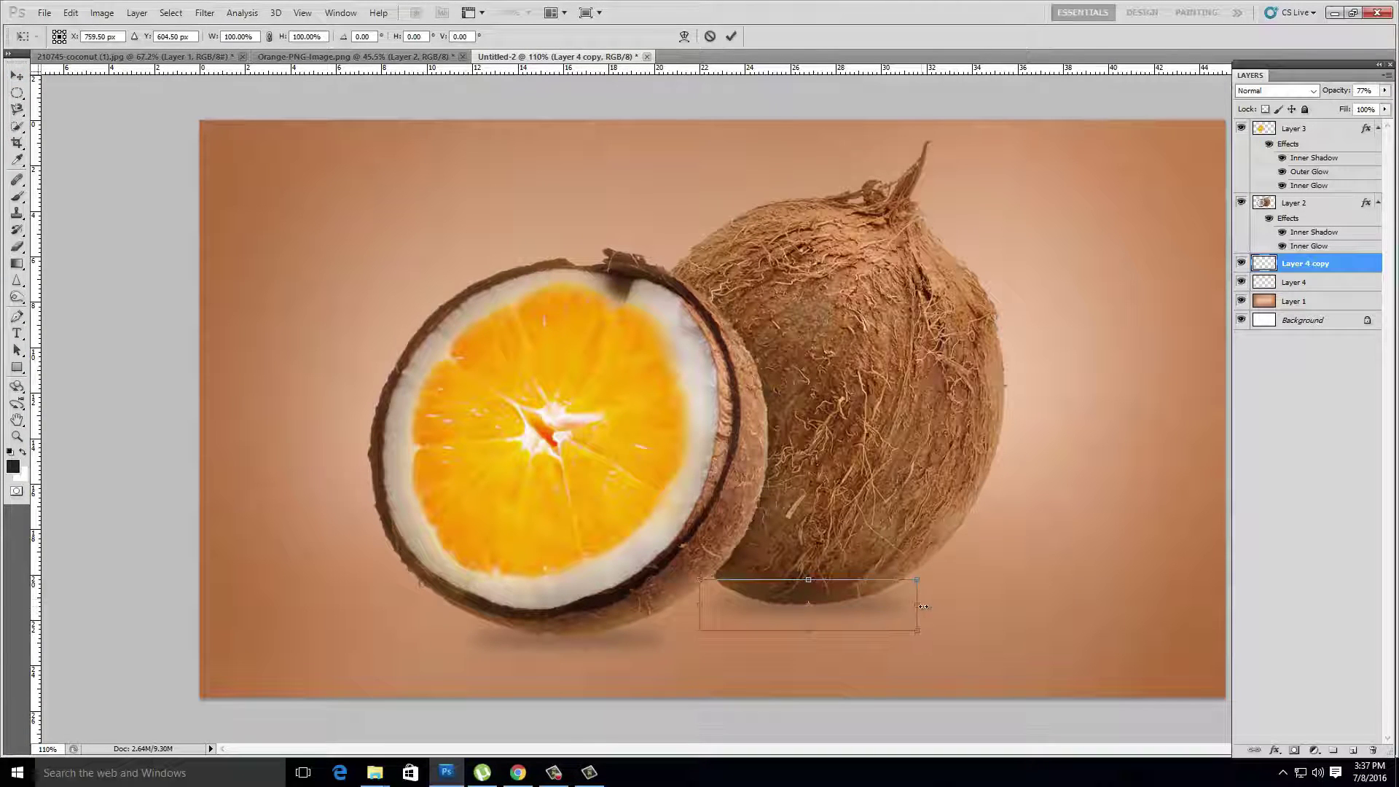
key("Return")
- Resize the original shadow beneath the halved coconut
key("alt+bracketleft")
key("ctrl+t")
scroll(715, 411, "down", 1)
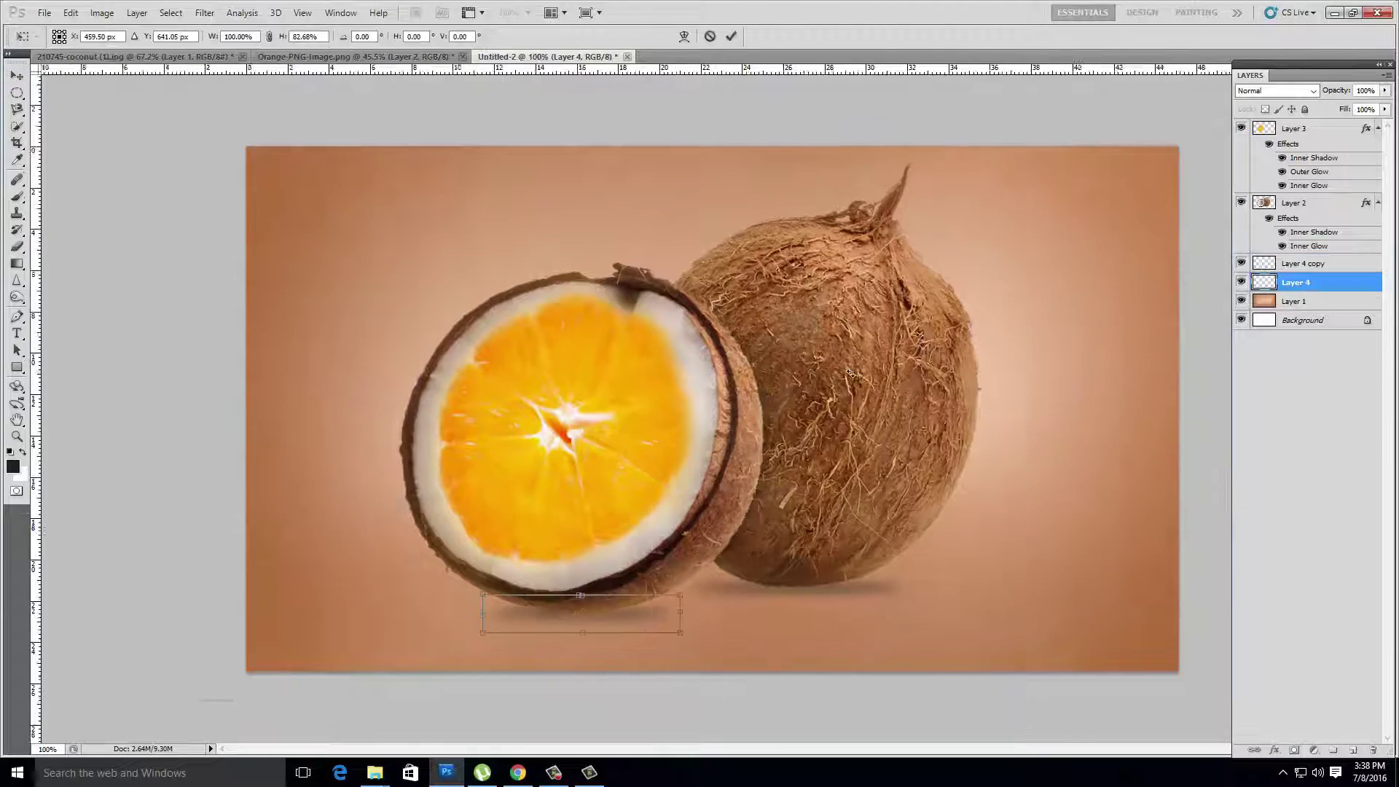
scroll(714, 411, "down", 2)
key("Return")
scroll(825, 431, "down", 2)
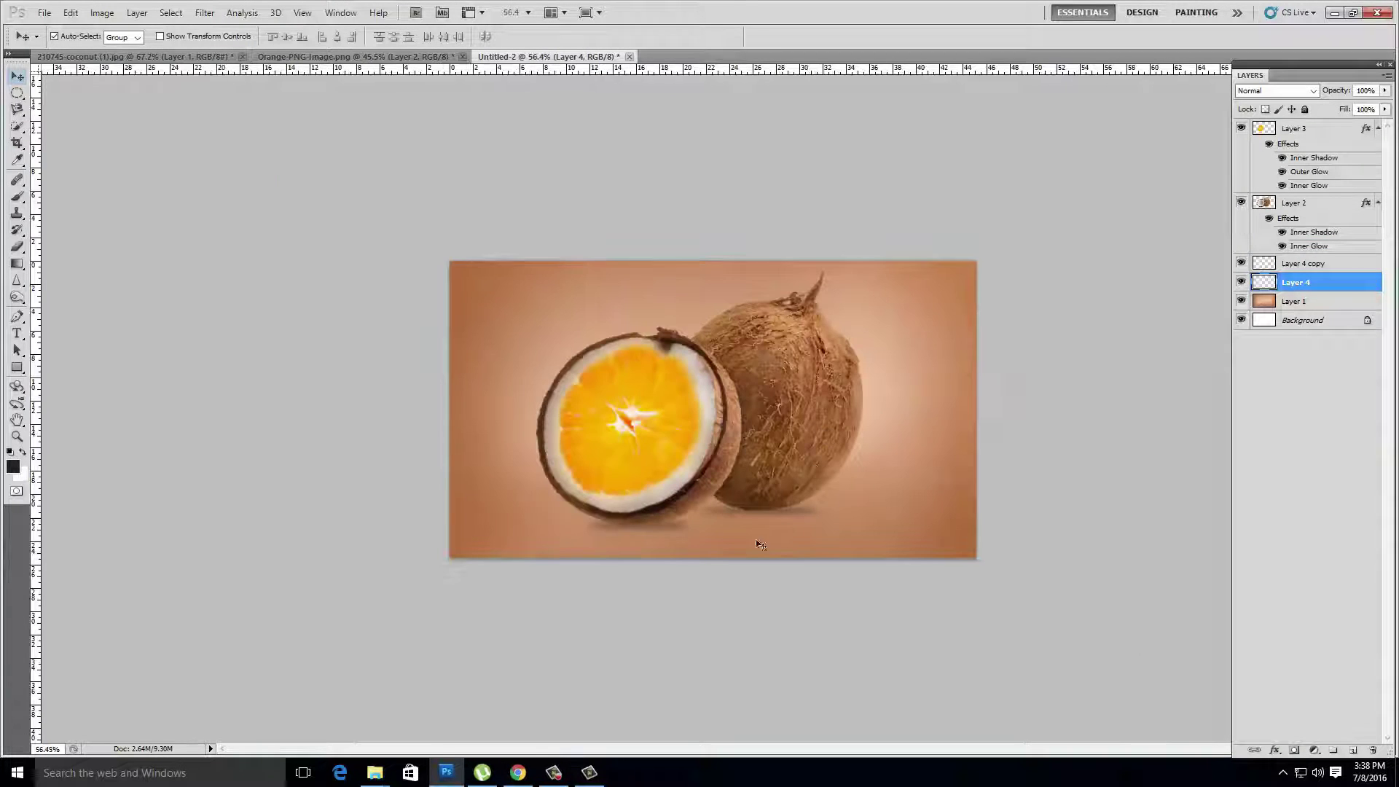
scroll(761, 544, "up", 2)
scroll(599, 535, "down", 1)
- Darken Layer 3's orange slice with Brightness/Contrast set to brightness -36
left_click(631, 398)
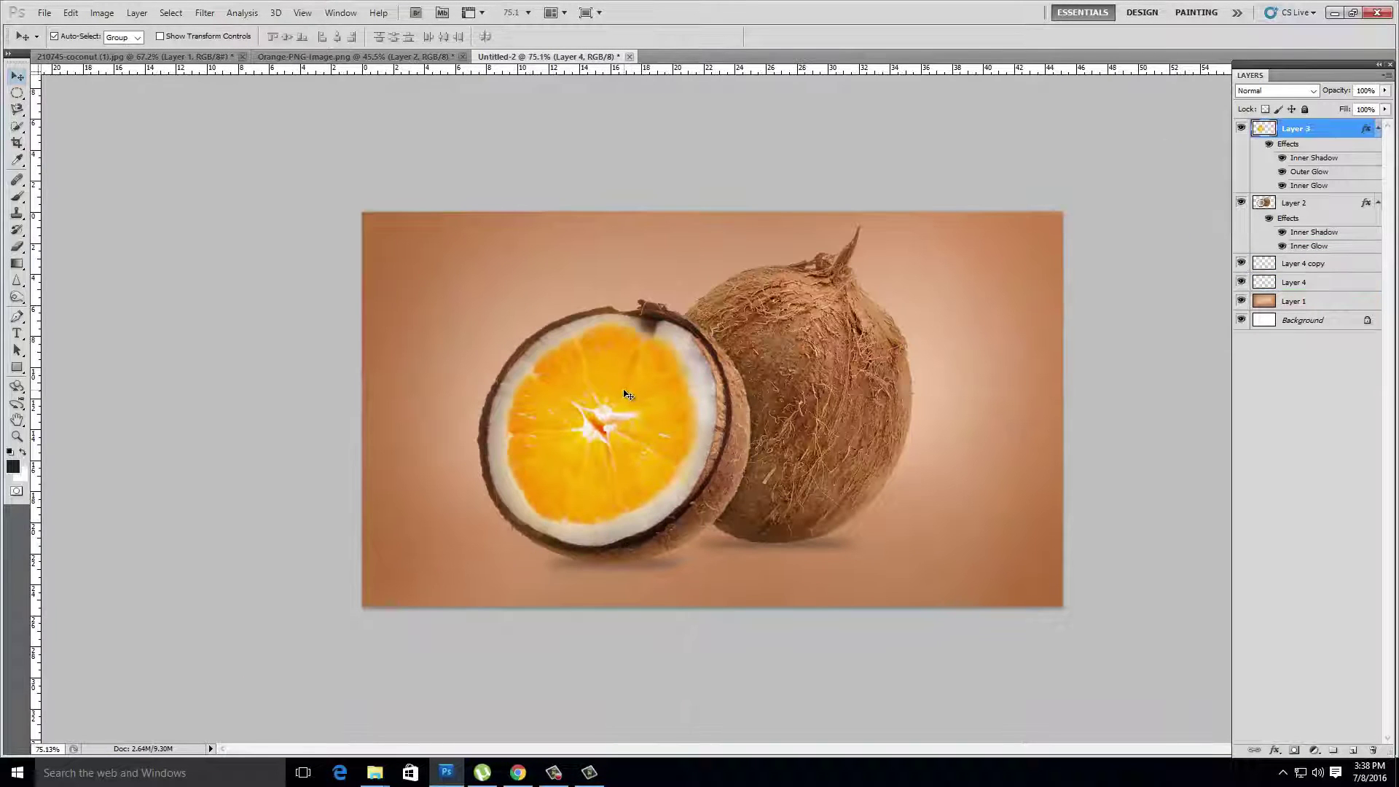
key("ctrl+1")
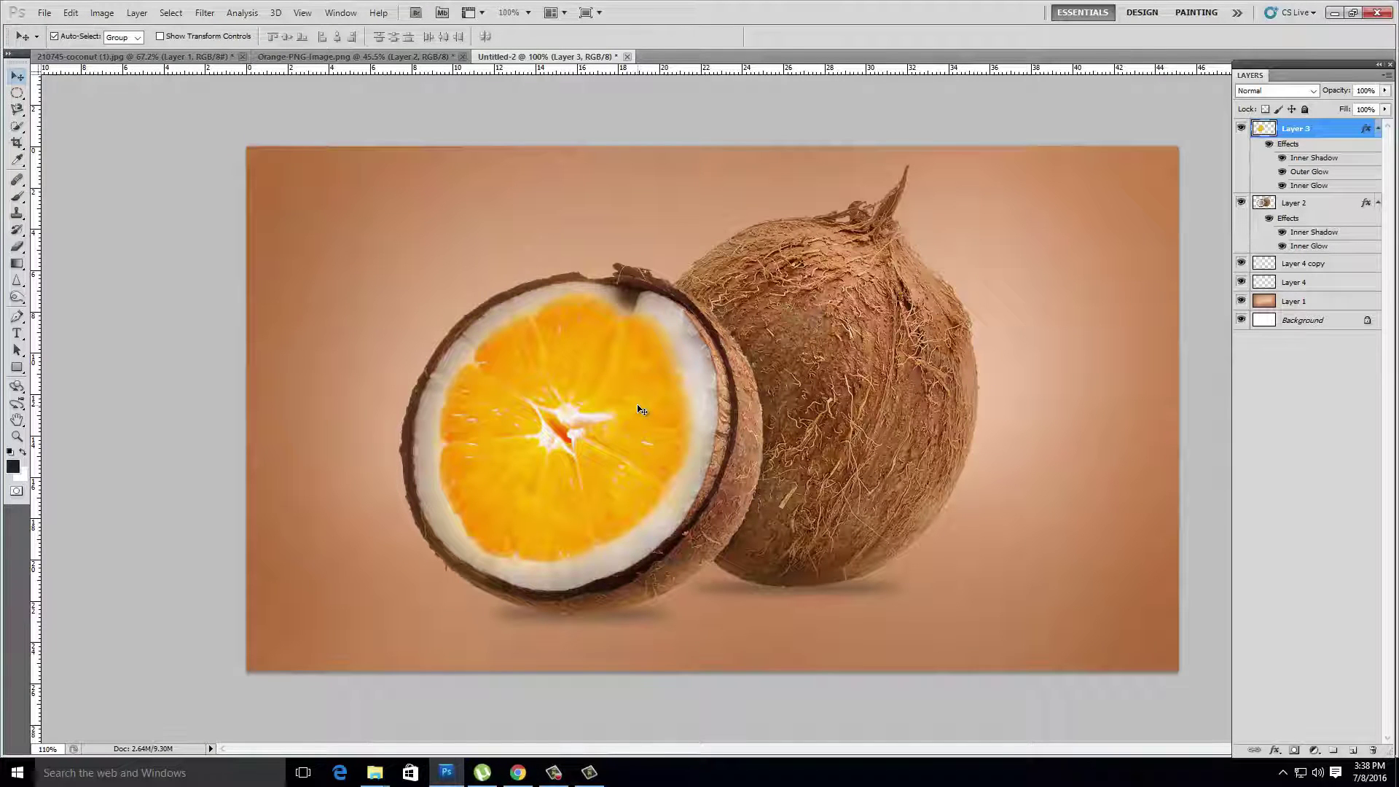
scroll(641, 410, "up", 3)
left_click(102, 13)
left_click(291, 49)
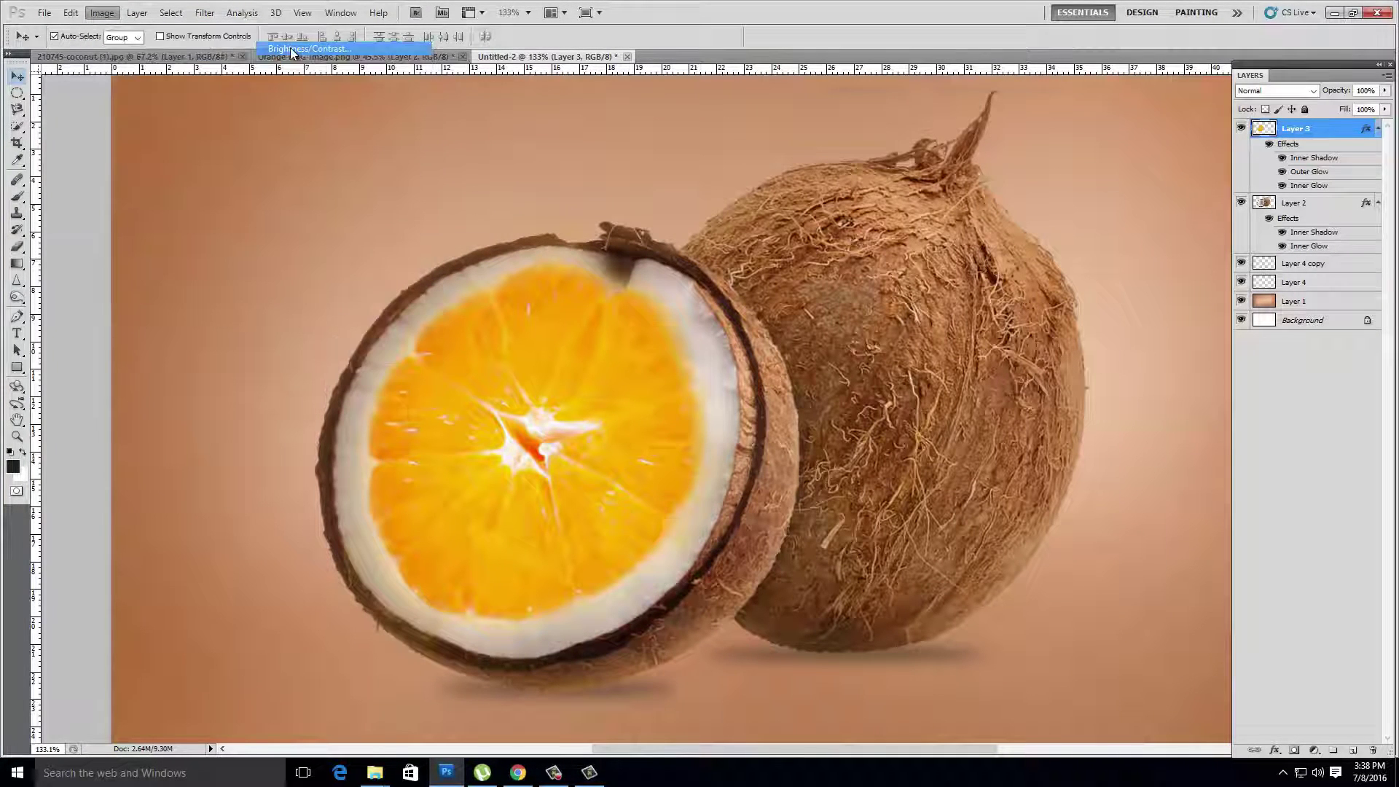
mouse_move(910, 141)
left_mouse_down()
mouse_move(892, 141)
mouse_move(917, 173)
mouse_move(971, 176)
left_mouse_up()
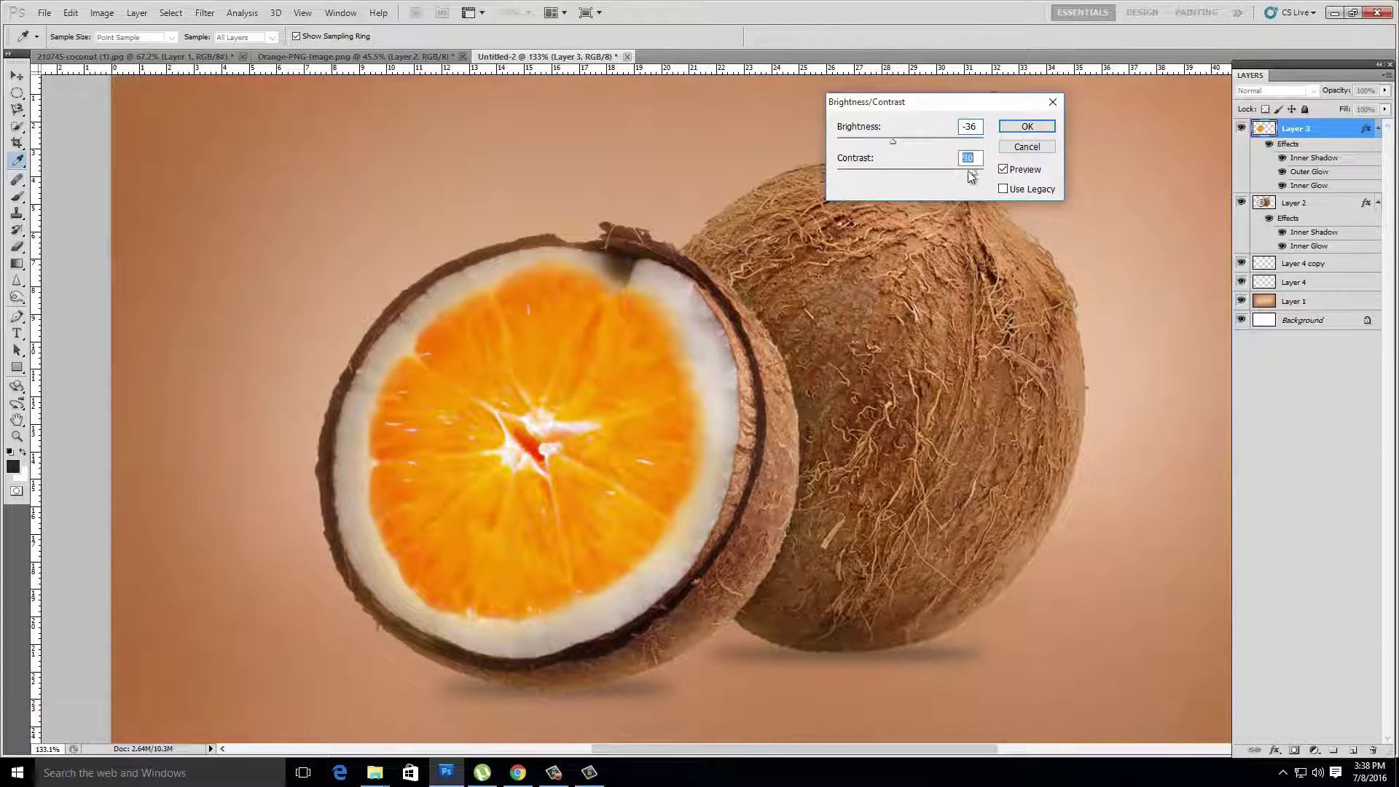
left_click(1027, 127)
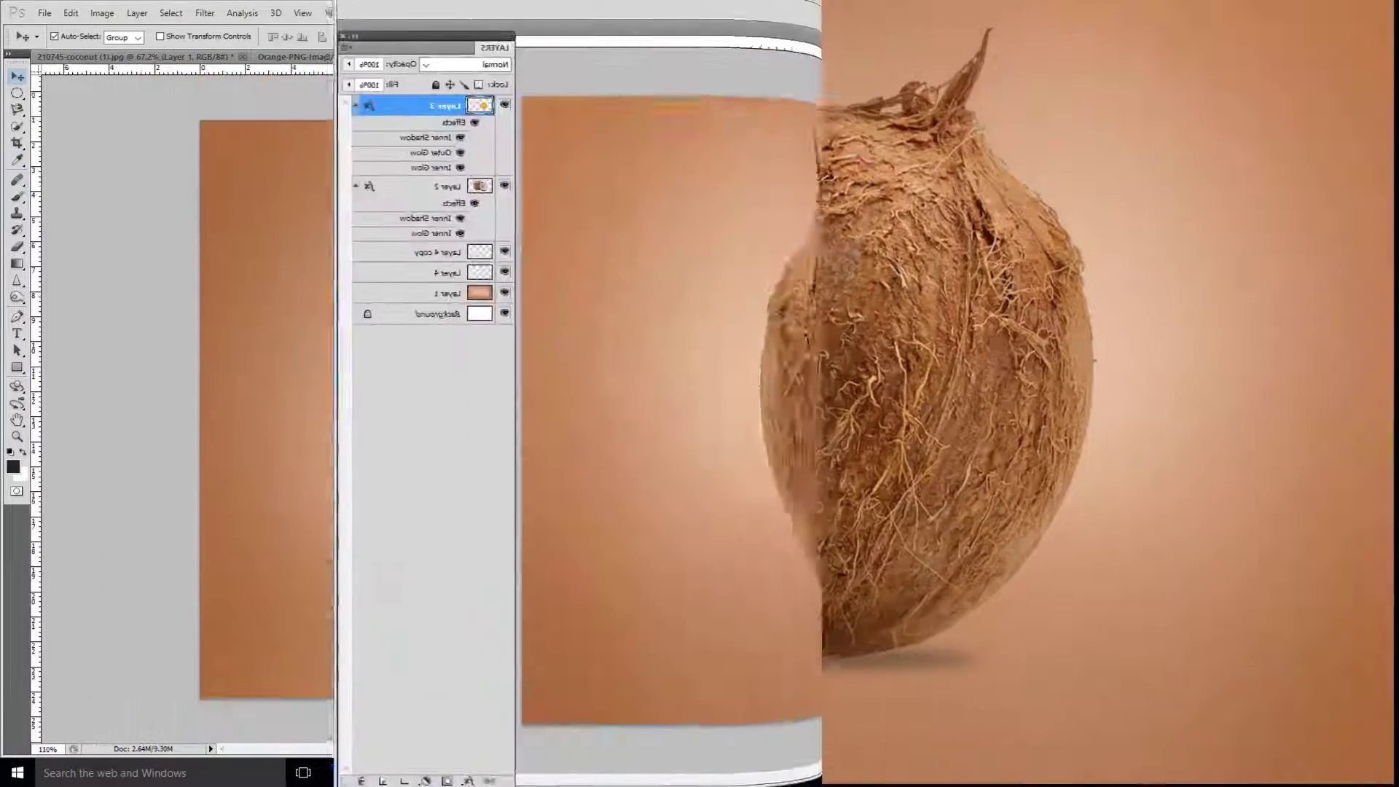